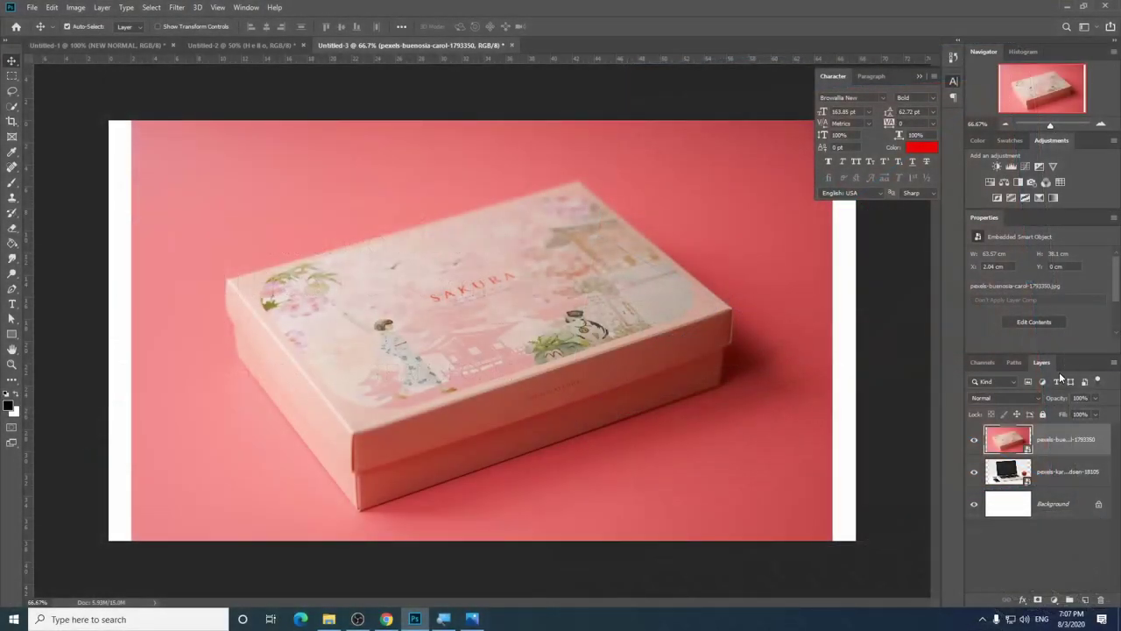
# Toggle the box photo layer's visibility to check the laptop behind it.
pyautogui.click(974, 440)
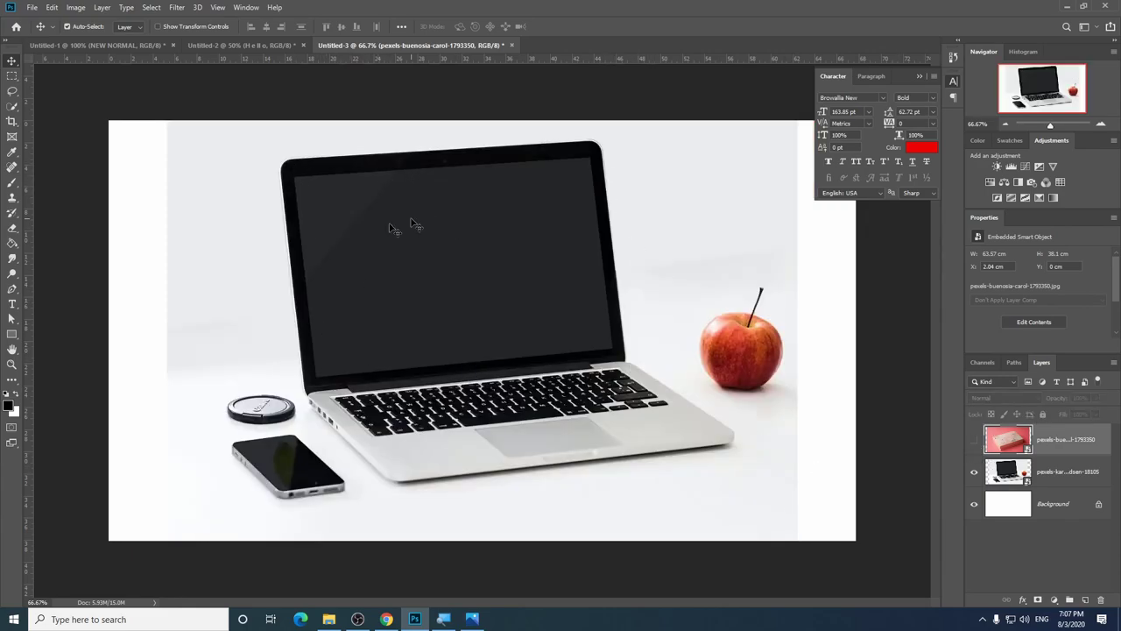
pyautogui.click(973, 440)
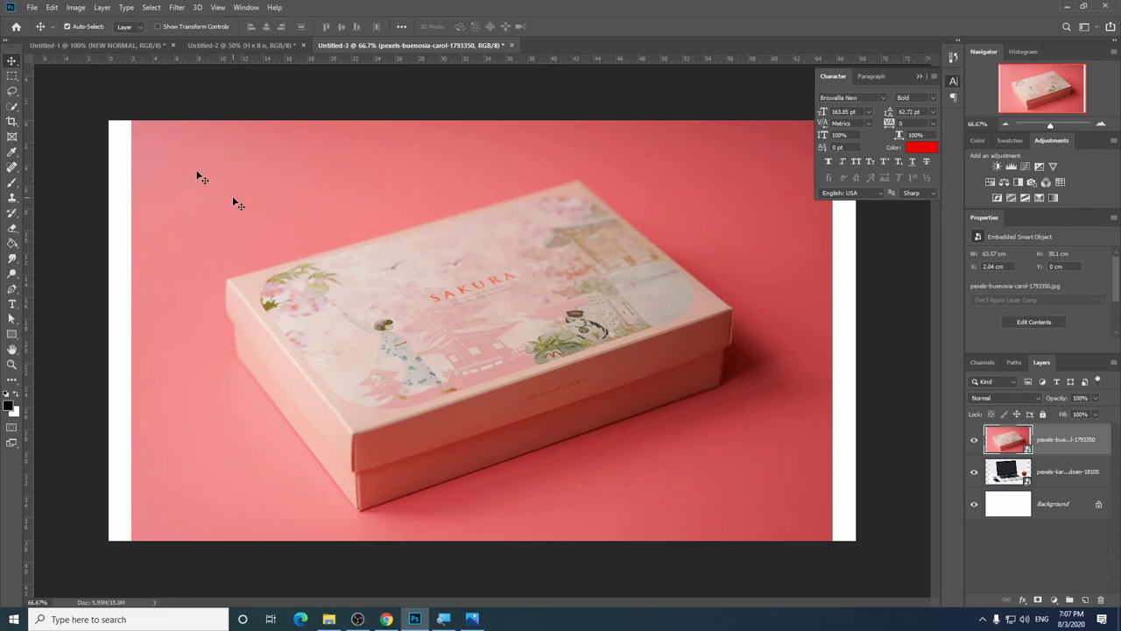
pyautogui.click(52, 8)
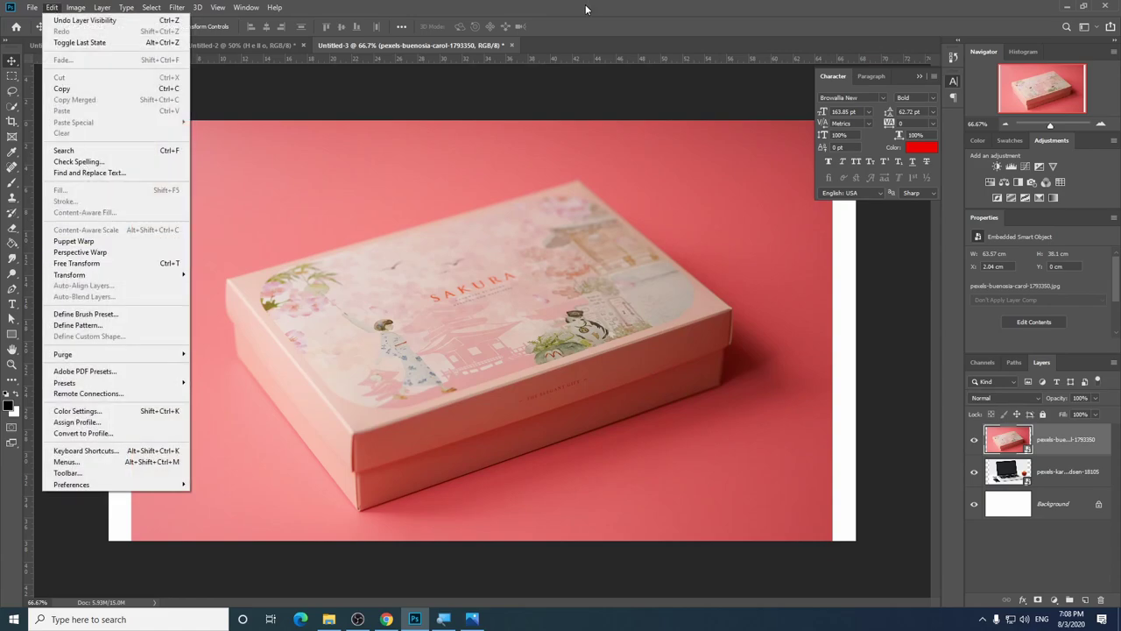
pyautogui.click(509, 9)
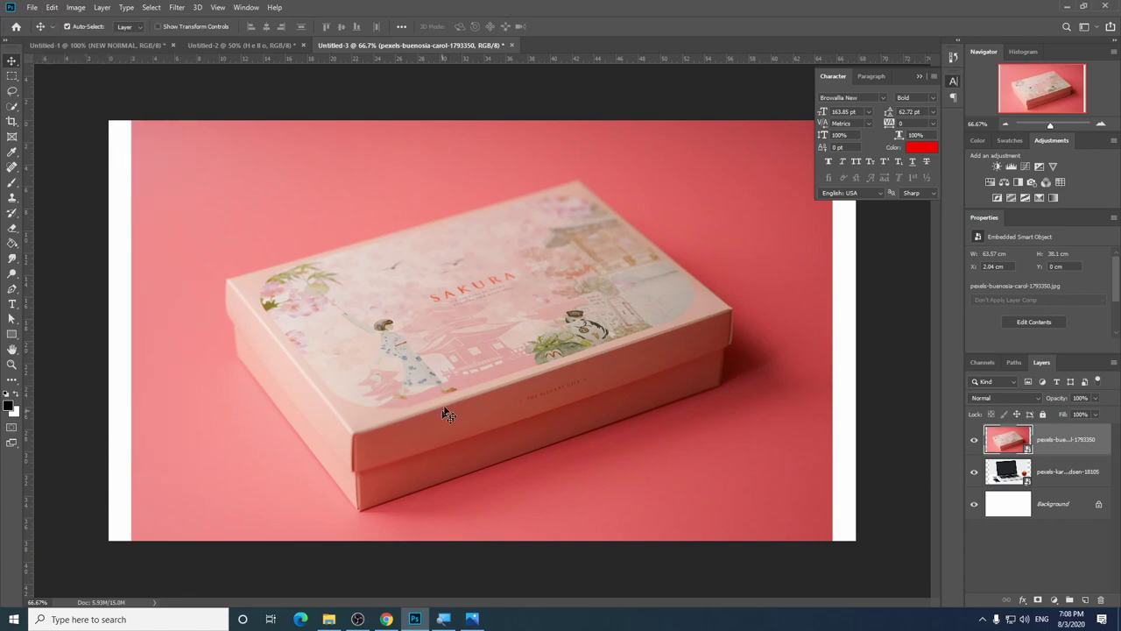
# Free-transform the box photo and shrink it toward the lower right to reveal the laptop.
pyautogui.hotkey('ctrl', 't')
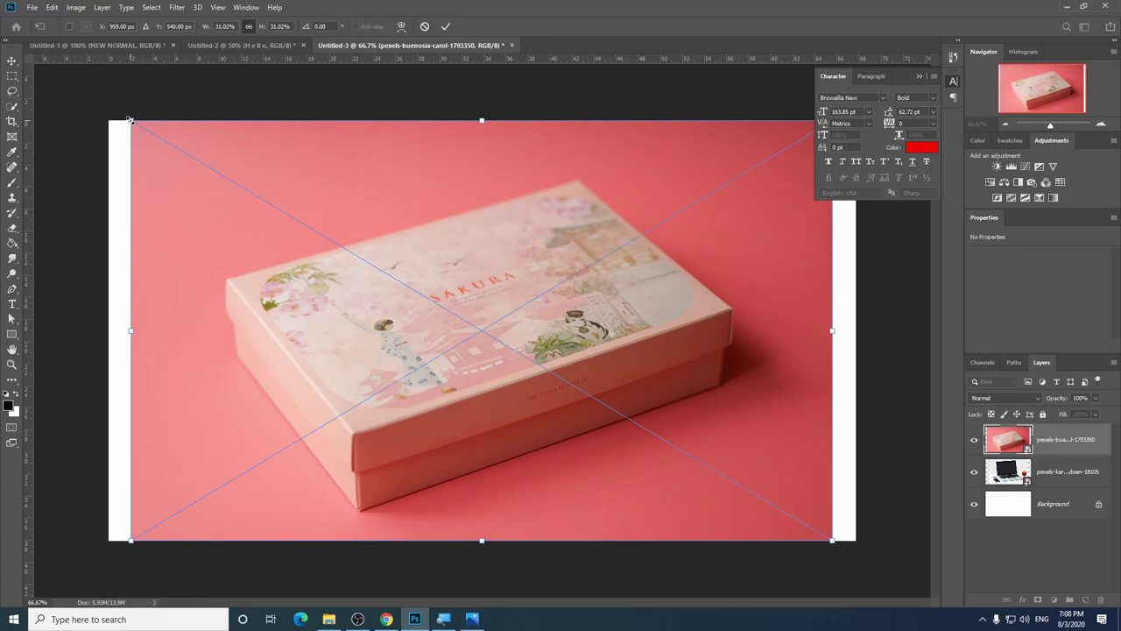
pyautogui.moveTo(129, 120); pyautogui.dragTo(363, 266)
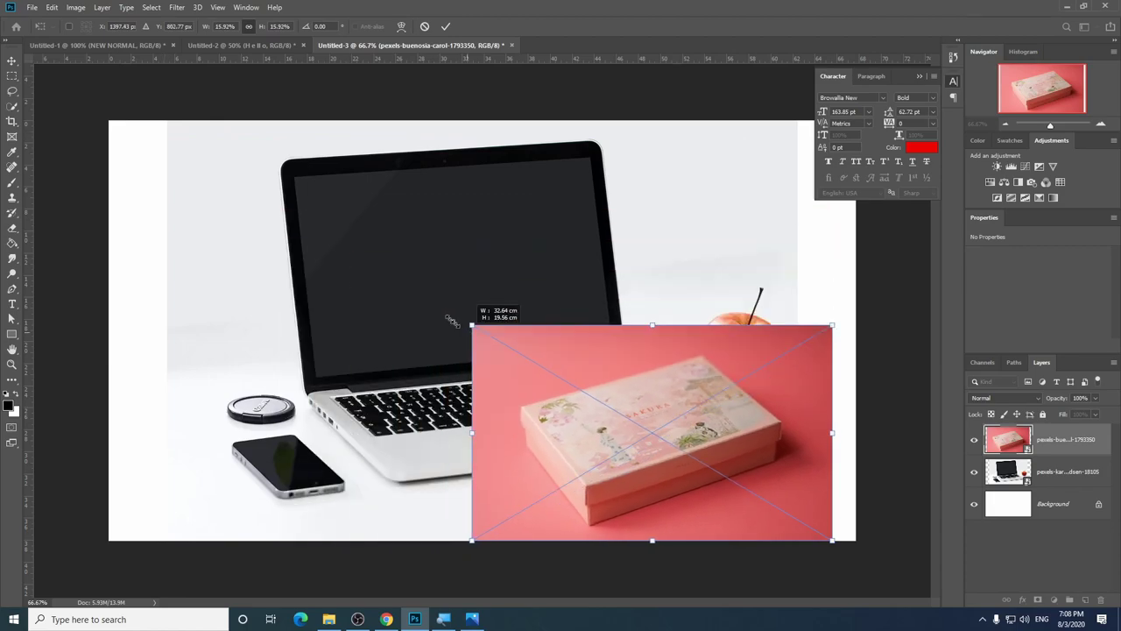
pyautogui.moveTo(363, 266); pyautogui.dragTo(148, 155)
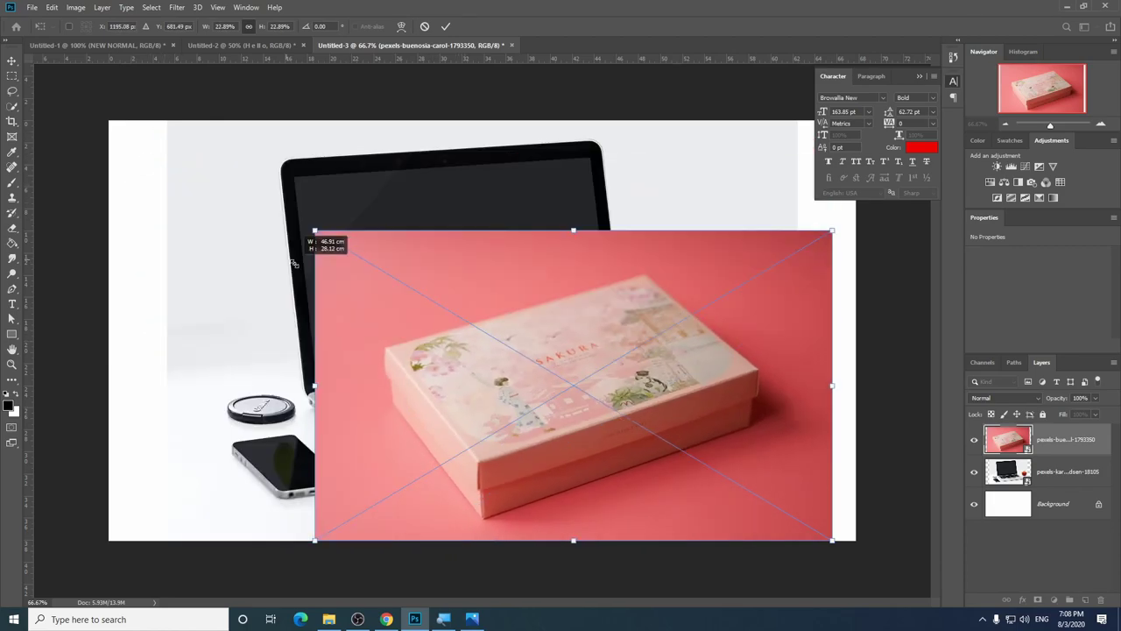
pyautogui.moveTo(147, 155); pyautogui.dragTo(314, 230)
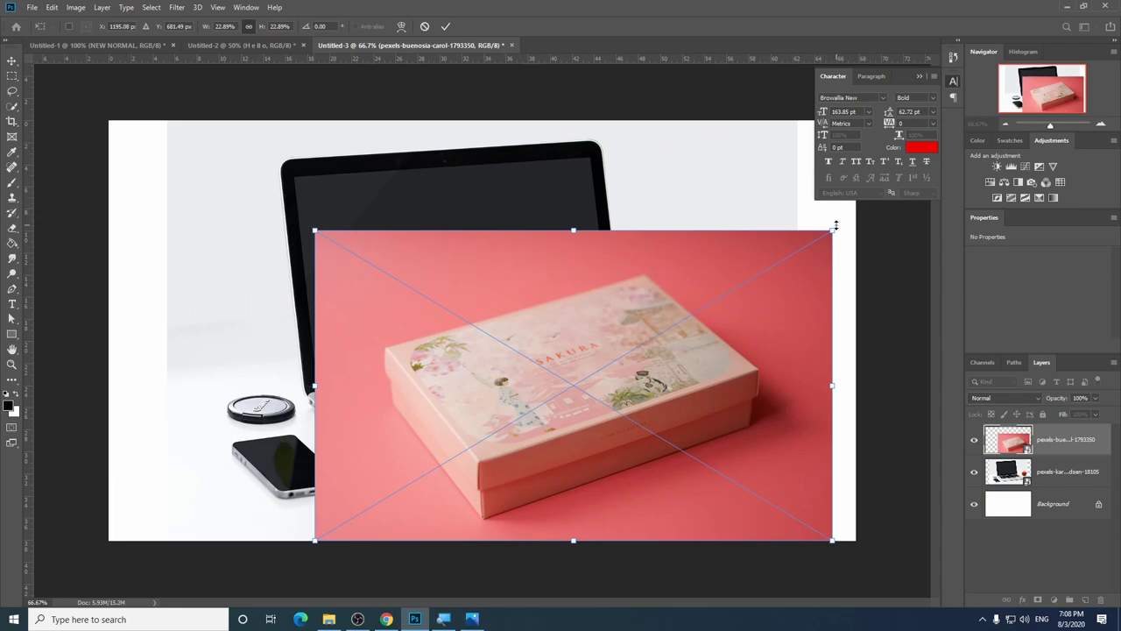
# Refine the box photo's scale from its top-right corner to about 21.79%.
pyautogui.hotkey('ctrl', '+')
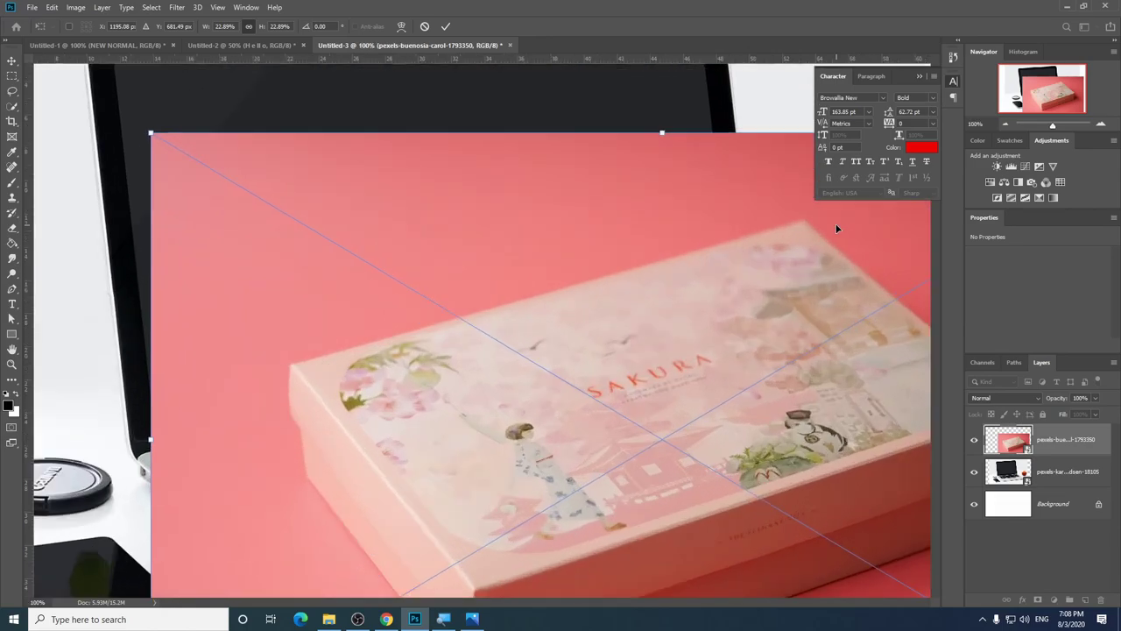
pyautogui.hotkey('ctrl', '+')
pyautogui.hotkey('ctrl', '-')
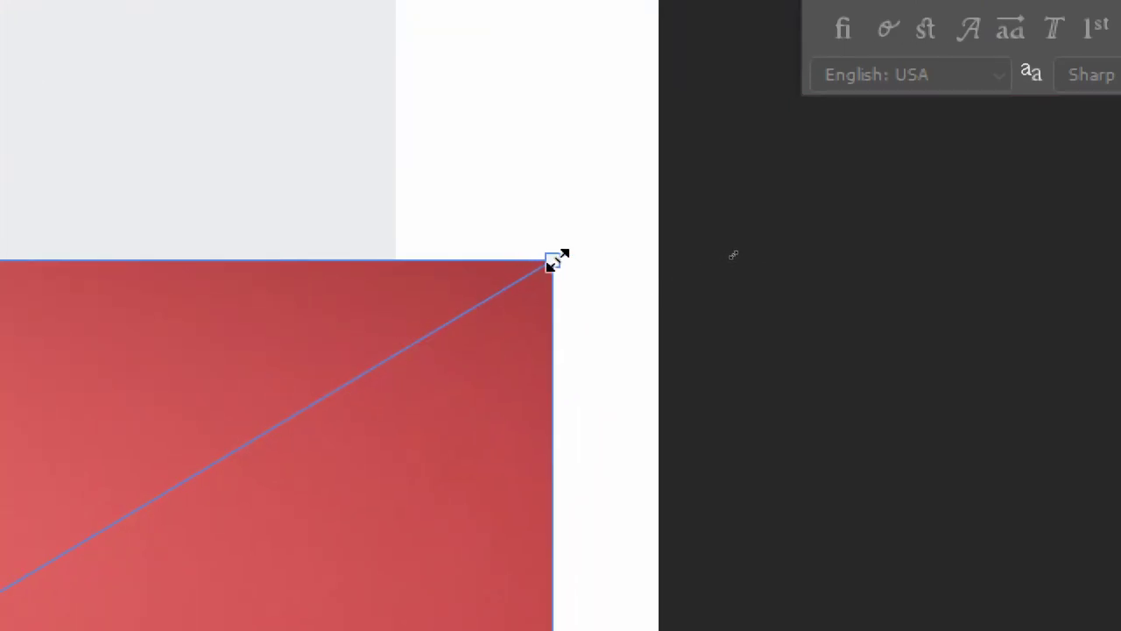
pyautogui.moveTo(554, 261)
pyautogui.mouseDown()
pyautogui.moveTo(414, 348)
pyautogui.moveTo(440, 317)
pyautogui.mouseUp()
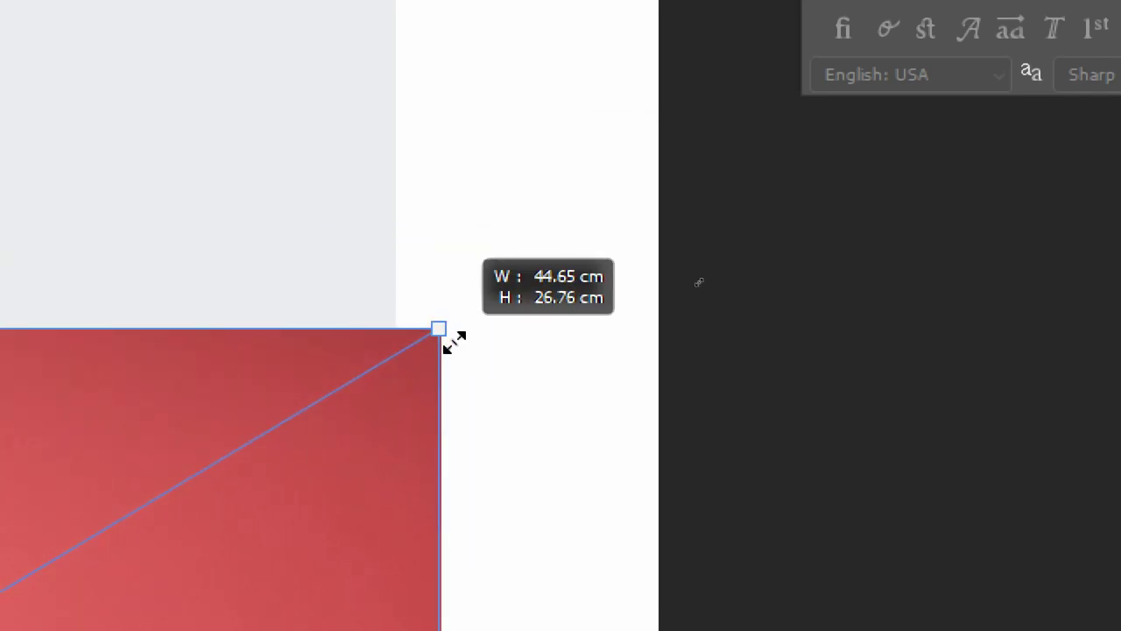
pyautogui.moveTo(440, 317); pyautogui.dragTo(446, 335)
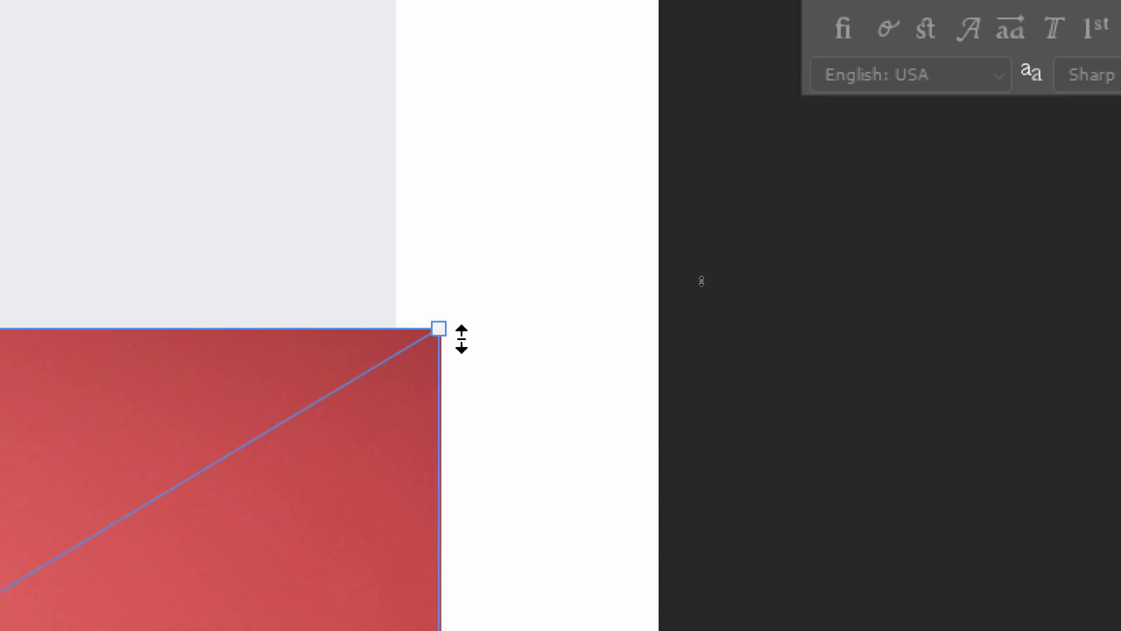
pyautogui.moveTo(461, 339); pyautogui.dragTo(461, 321)
pyautogui.hotkey('ctrl', 'z')
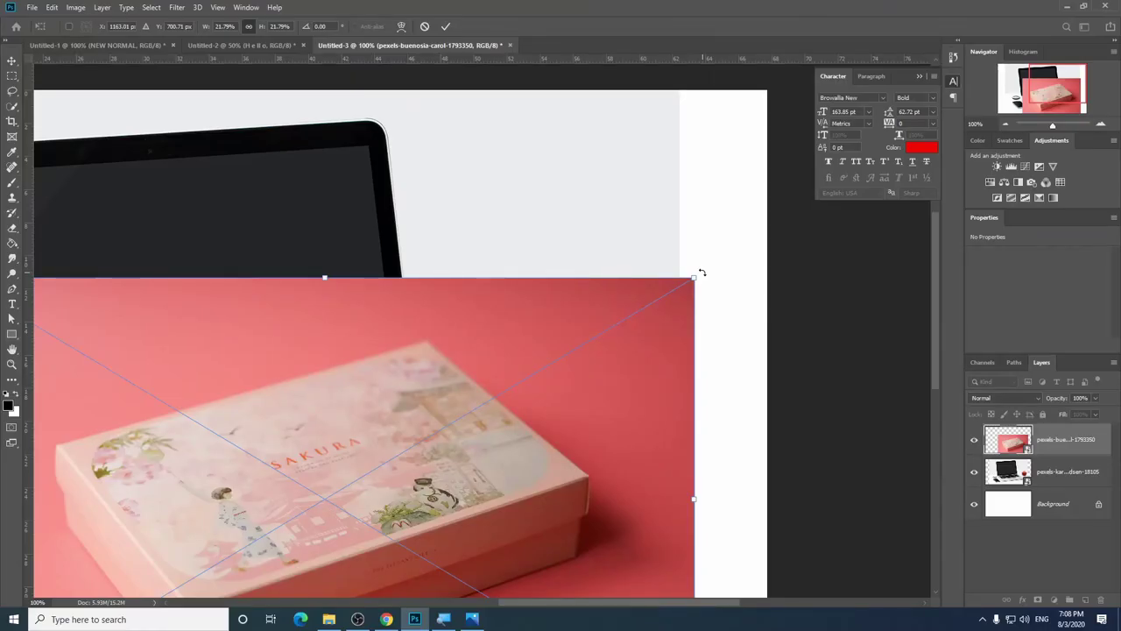
# Undo a trial rotation, move the box photo up-left over the laptop, and scale it to 14.23%.
pyautogui.moveTo(701, 273)
pyautogui.mouseDown()
pyautogui.moveTo(685, 321)
pyautogui.moveTo(516, 150)
pyautogui.moveTo(665, 307)
pyautogui.moveTo(545, 146)
pyautogui.moveTo(687, 311)
pyautogui.moveTo(626, 215)
pyautogui.moveTo(621, 263)
pyautogui.mouseUp()
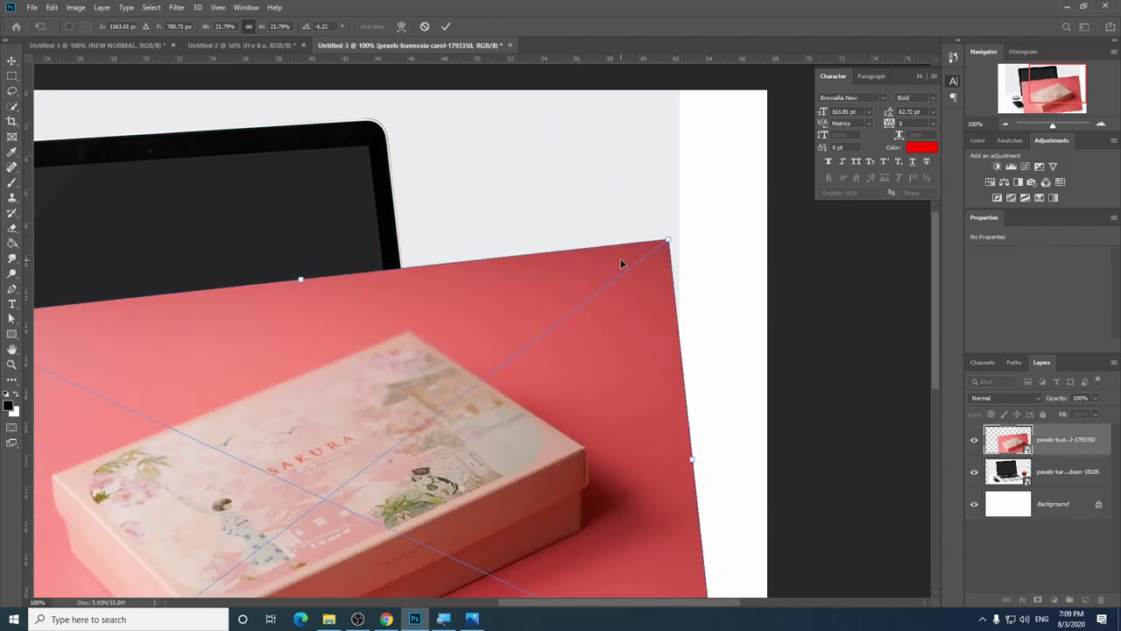
pyautogui.hotkey('ctrl', '-')
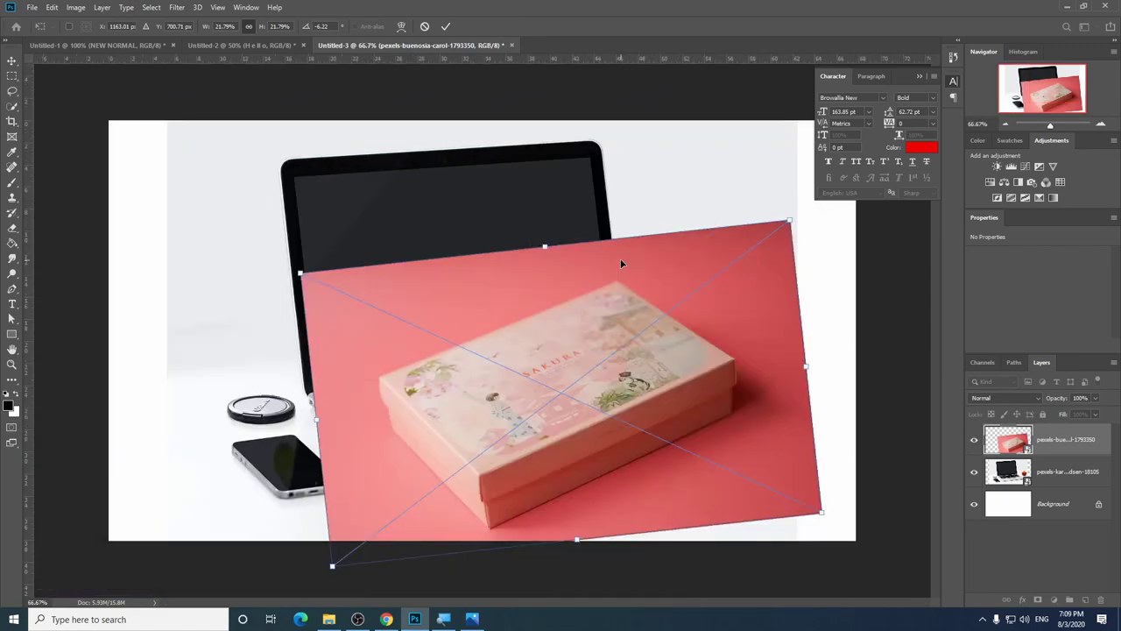
pyautogui.hotkey('ctrl', 'z')
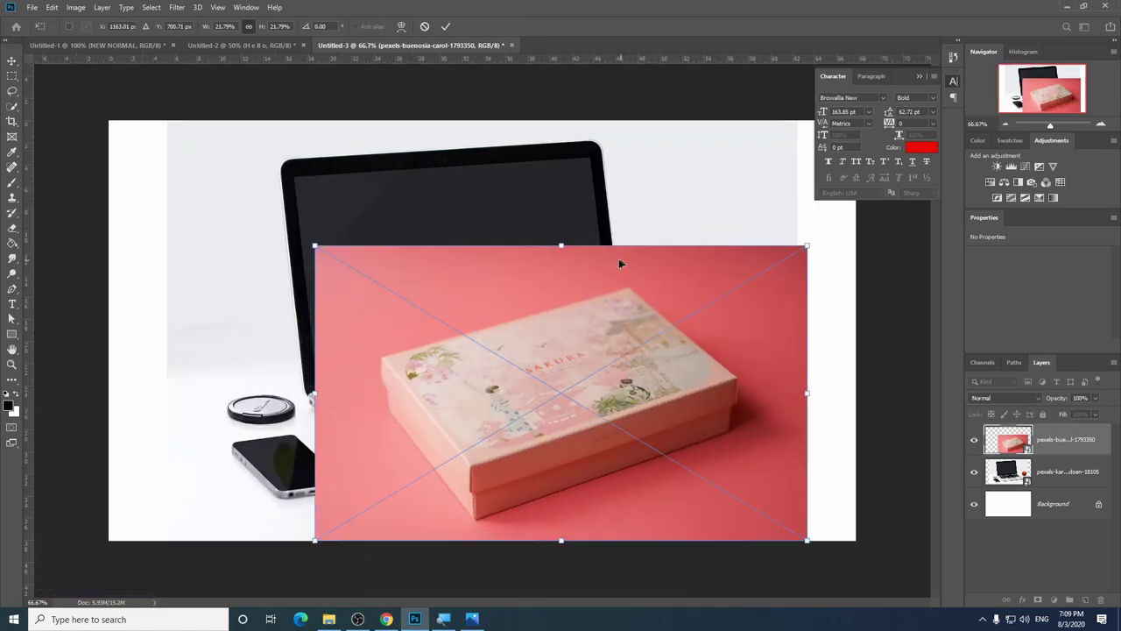
pyautogui.moveTo(604, 332)
pyautogui.mouseDown()
pyautogui.moveTo(558, 262)
pyautogui.moveTo(579, 245)
pyautogui.moveTo(619, 252)
pyautogui.moveTo(579, 239)
pyautogui.moveTo(616, 278)
pyautogui.moveTo(554, 263)
pyautogui.moveTo(579, 261)
pyautogui.mouseUp()
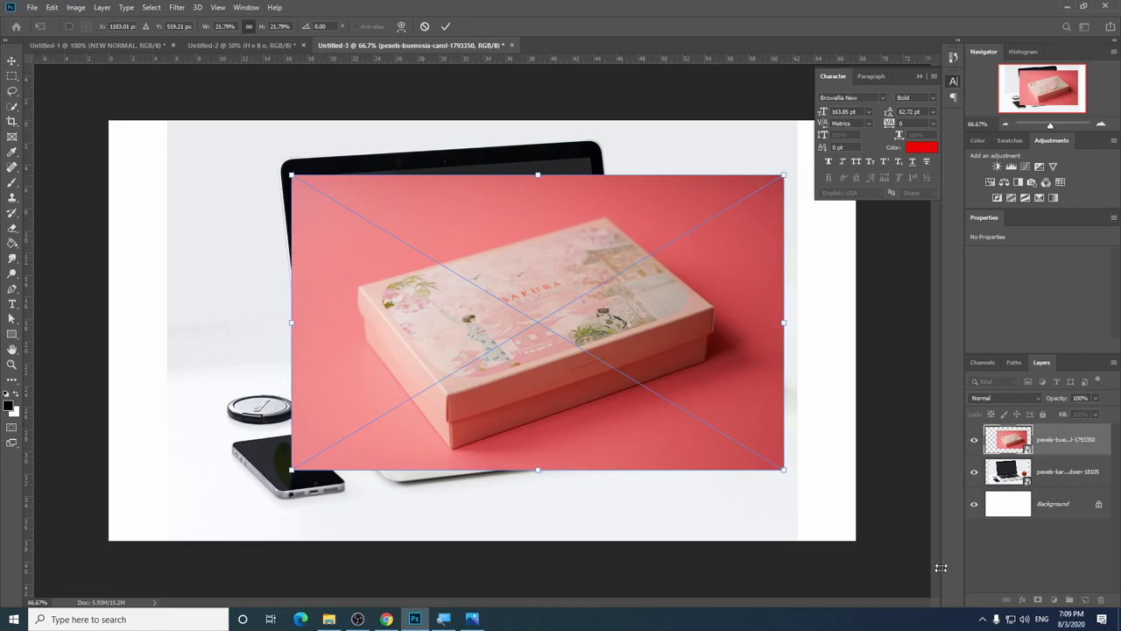
pyautogui.moveTo(783, 470)
pyautogui.mouseDown()
pyautogui.moveTo(585, 362)
pyautogui.moveTo(614, 368)
pyautogui.mouseUp()
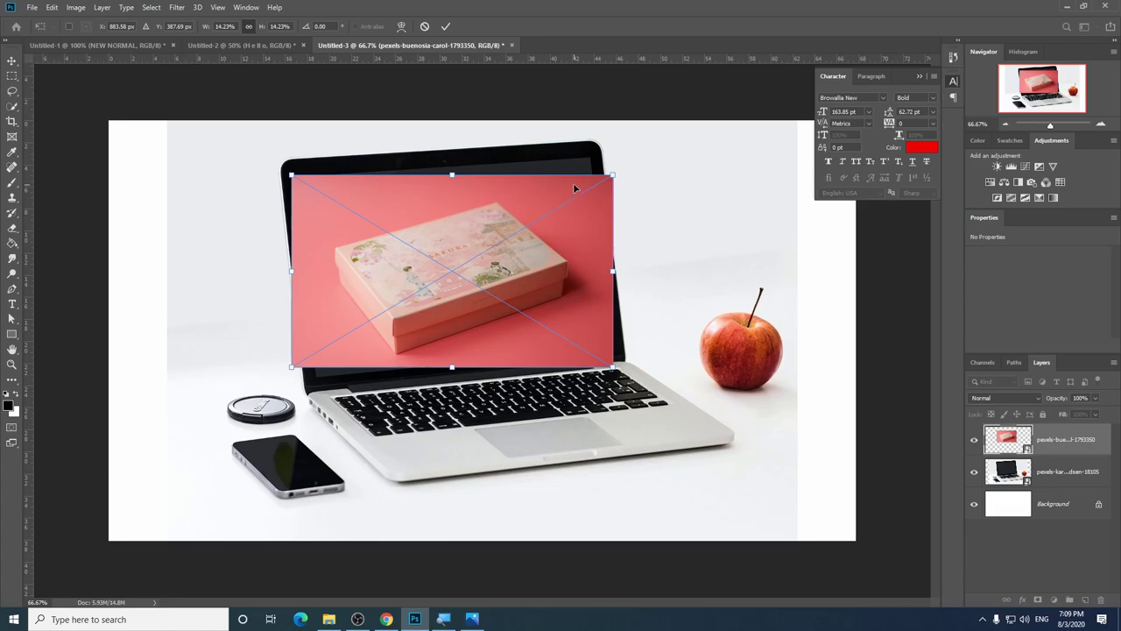
# Choose Distort from the box photo's free-transform context menu.
pyautogui.rightClick(574, 188)
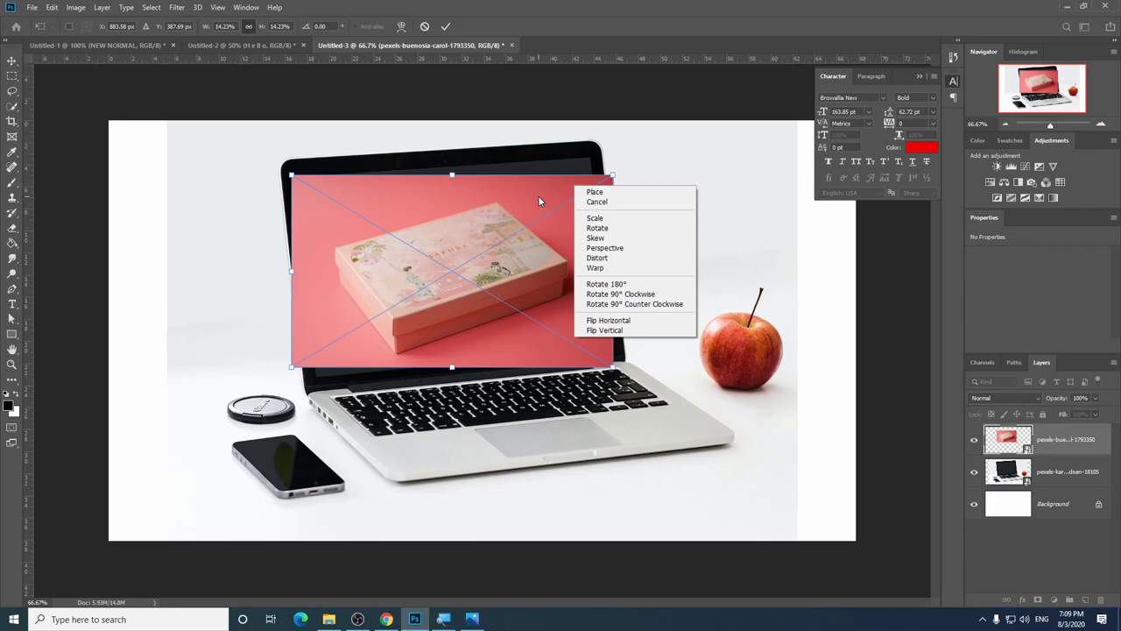
pyautogui.rightClick(537, 198)
pyautogui.rightClick(533, 195)
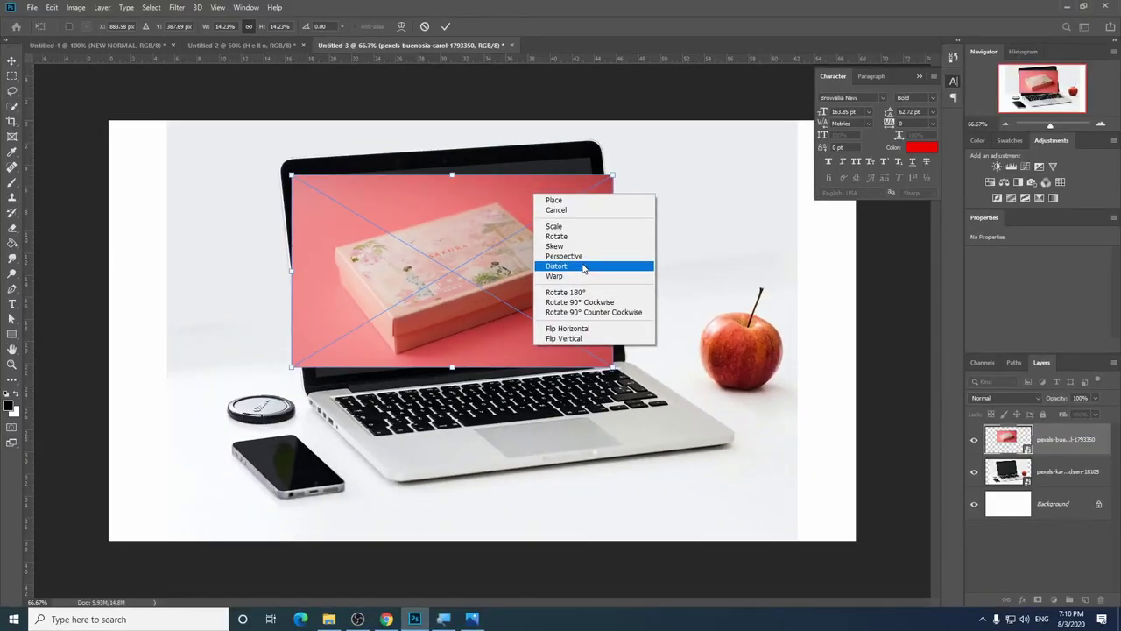
pyautogui.click(583, 267)
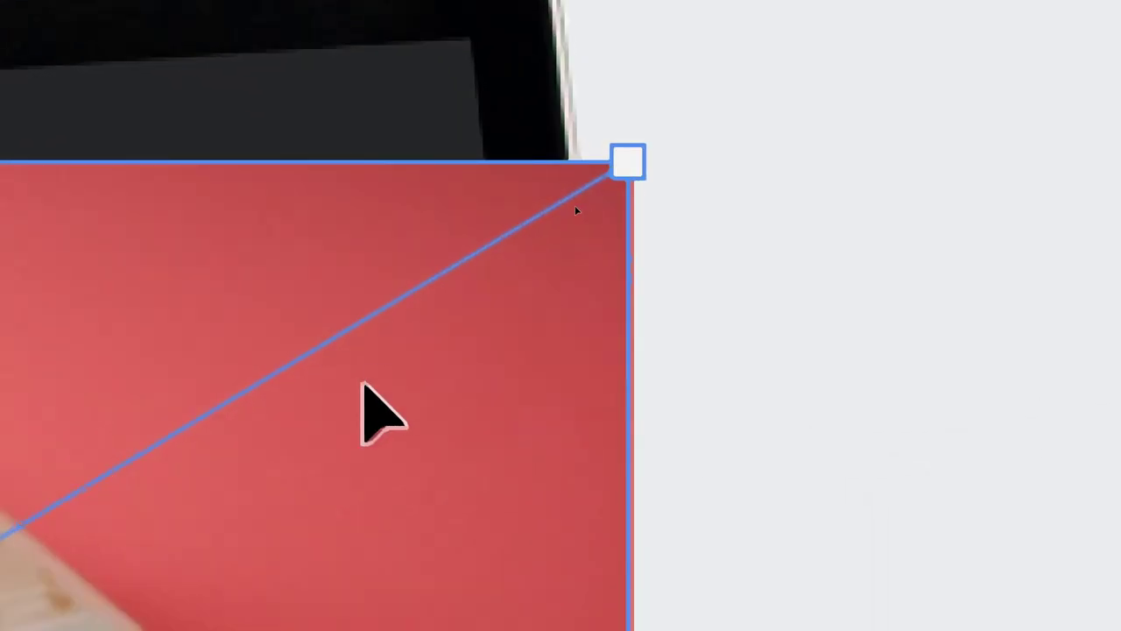
pyautogui.rightClick(364, 386)
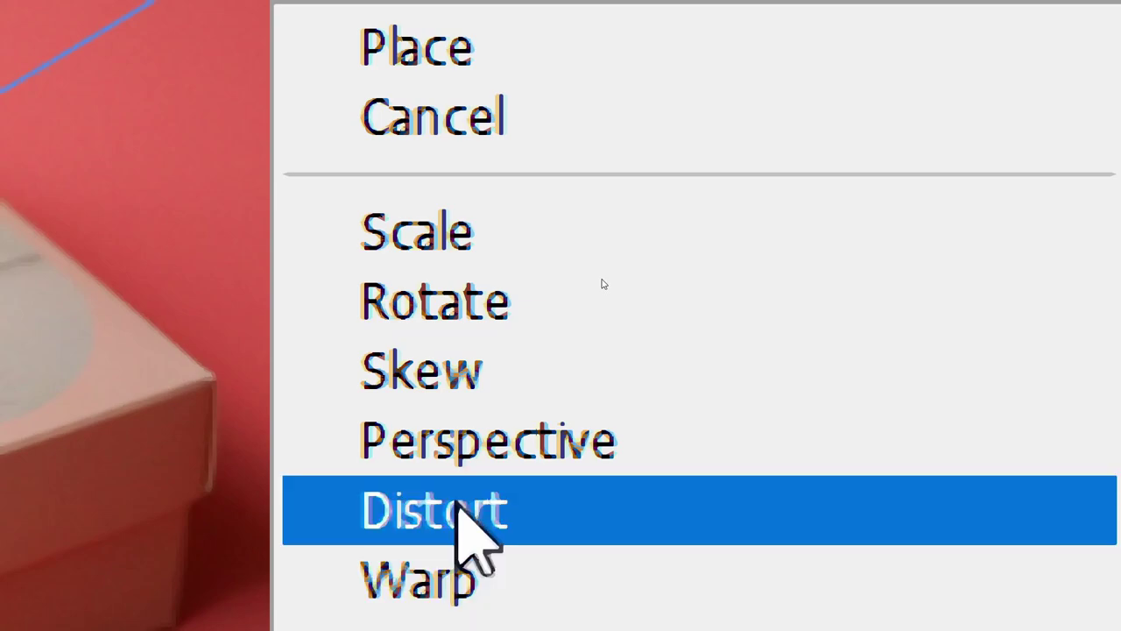
pyautogui.click(464, 512)
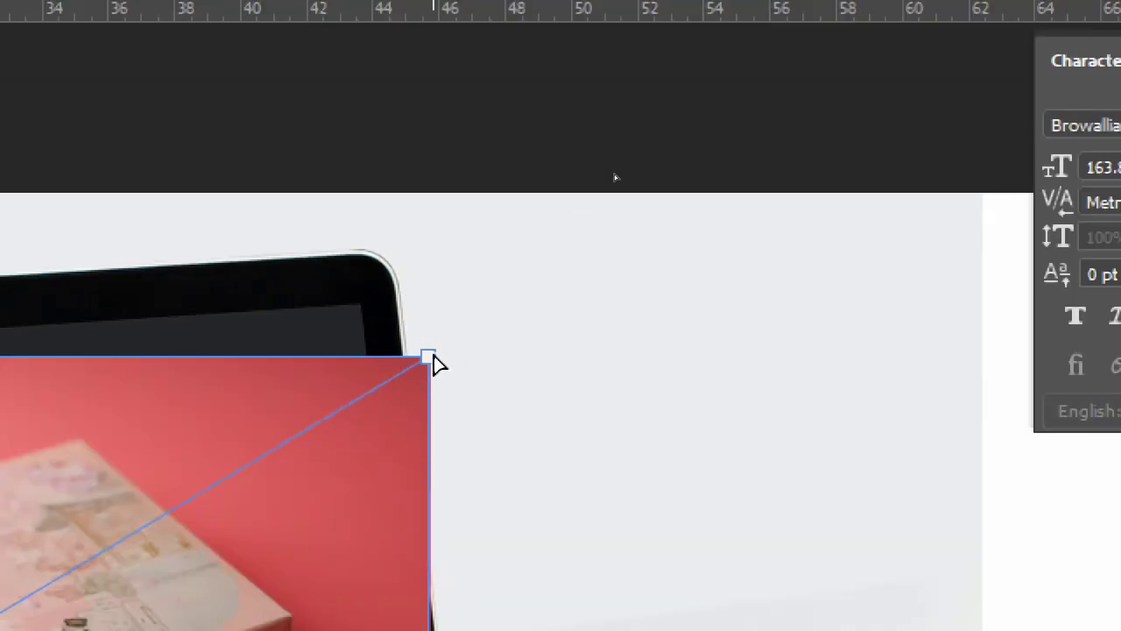
# Pin the box photo's four corners to the laptop screen corners and commit the distort.
pyautogui.hotkey('ctrl', '-')
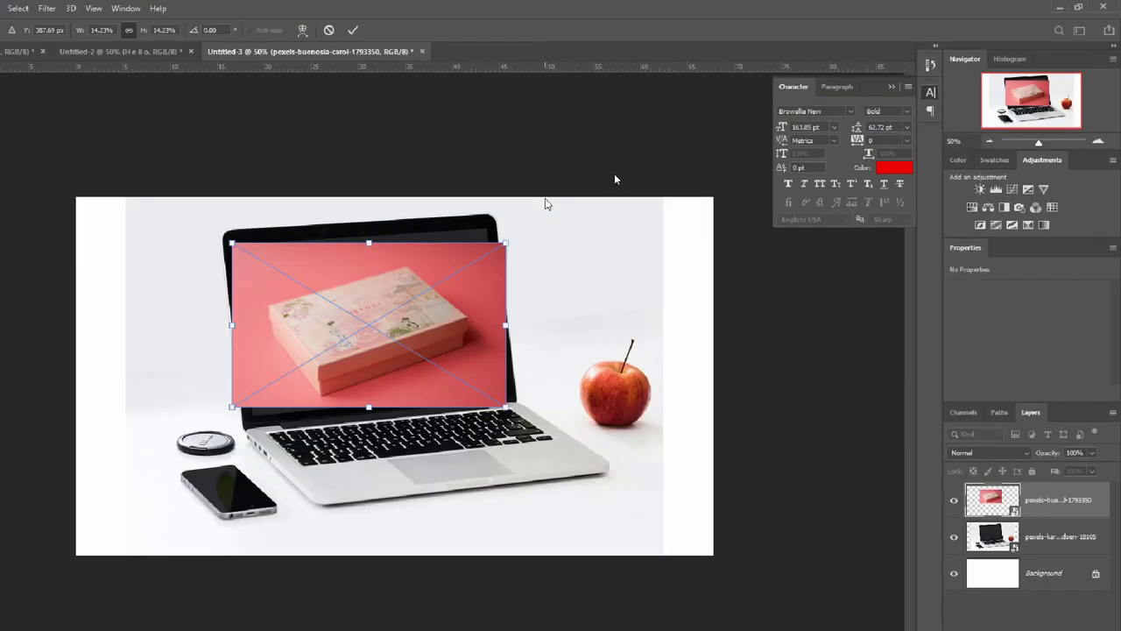
pyautogui.hotkey('ctrl', '+')
pyautogui.hotkey('ctrl', '+')
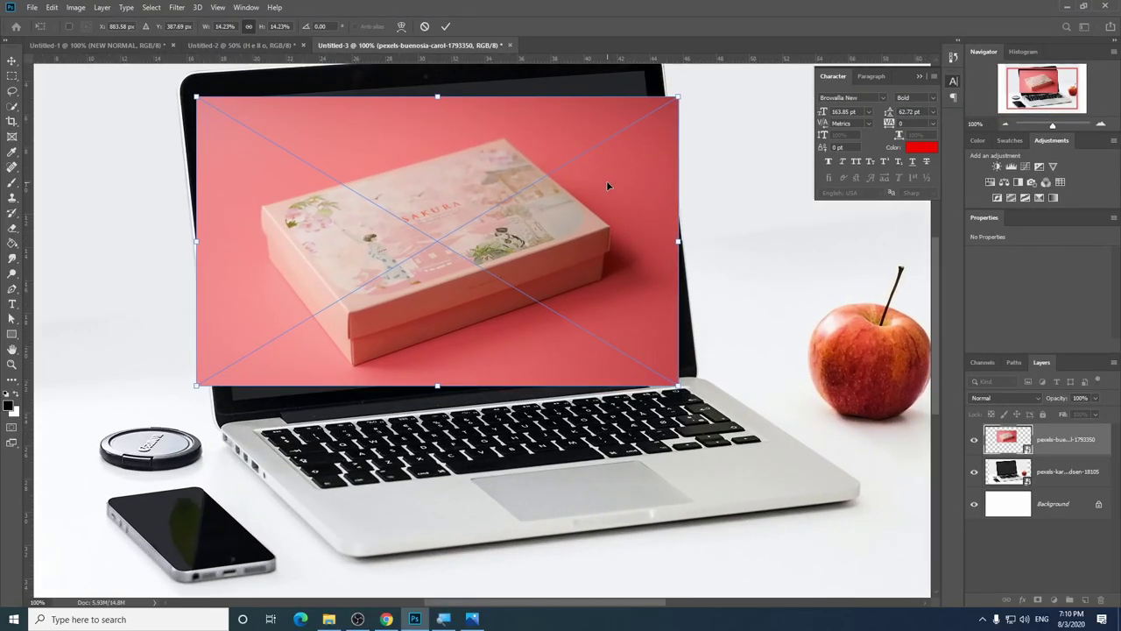
pyautogui.scroll(2, 602, 226)
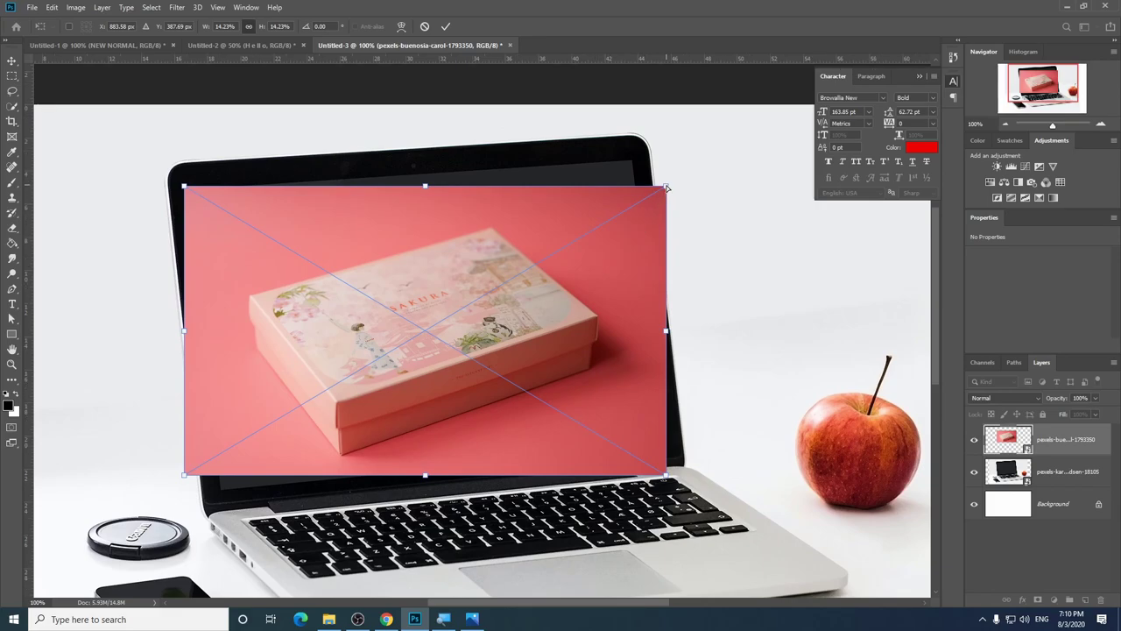
pyautogui.moveTo(667, 190); pyautogui.dragTo(634, 164)
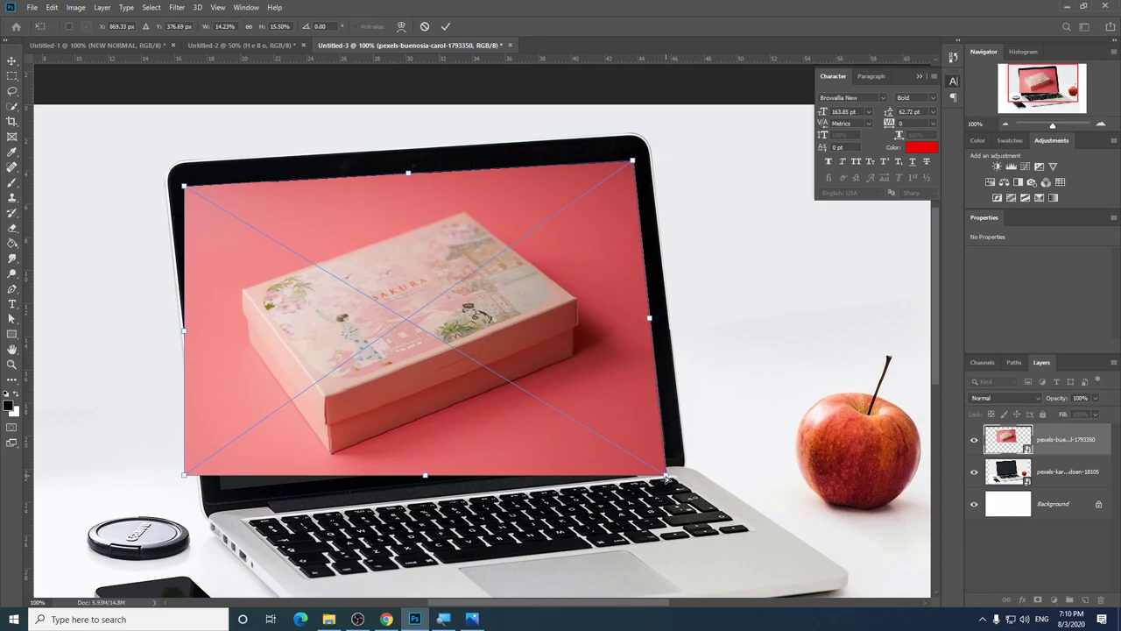
pyautogui.moveTo(666, 477)
pyautogui.mouseDown()
pyautogui.moveTo(671, 418)
pyautogui.moveTo(680, 424)
pyautogui.moveTo(665, 447)
pyautogui.mouseUp()
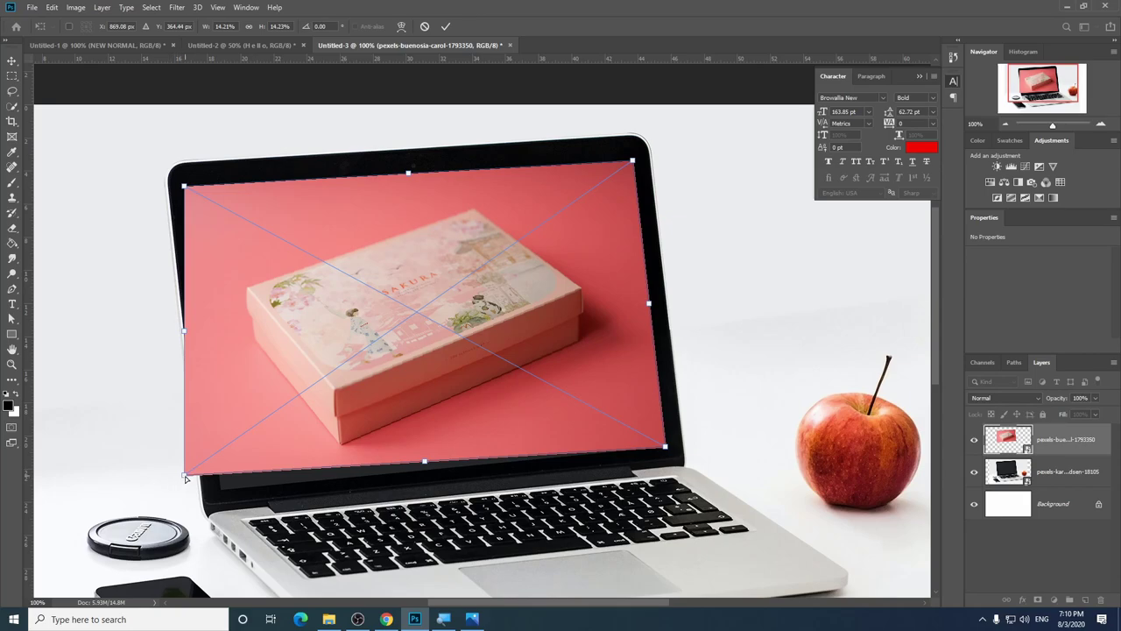
pyautogui.moveTo(185, 477); pyautogui.dragTo(221, 492)
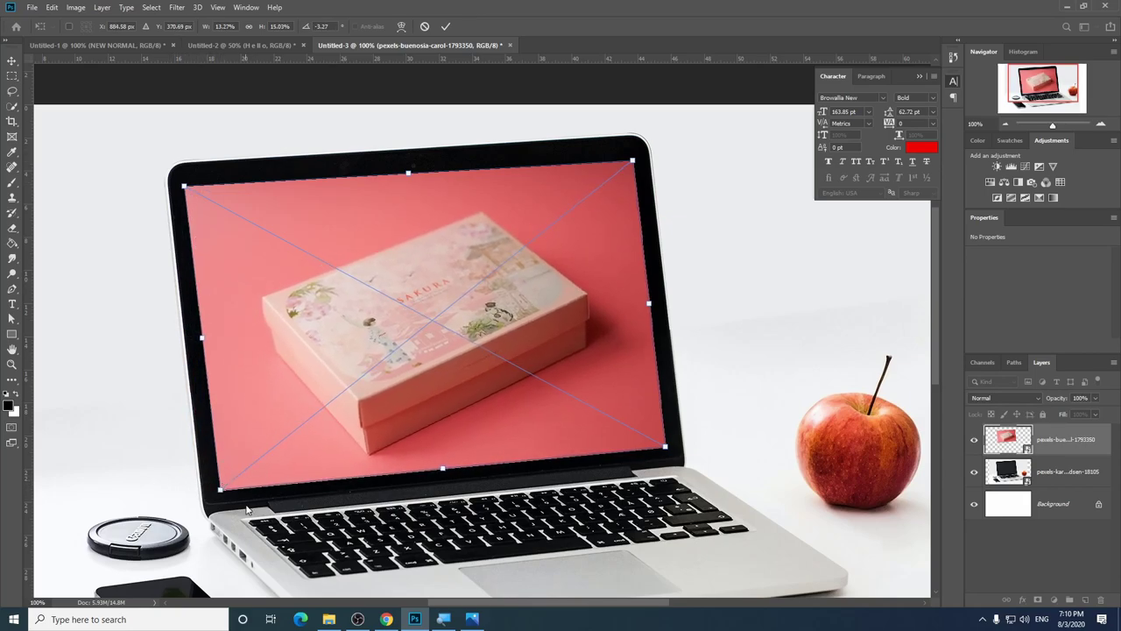
pyautogui.moveTo(184, 187); pyautogui.dragTo(188, 189)
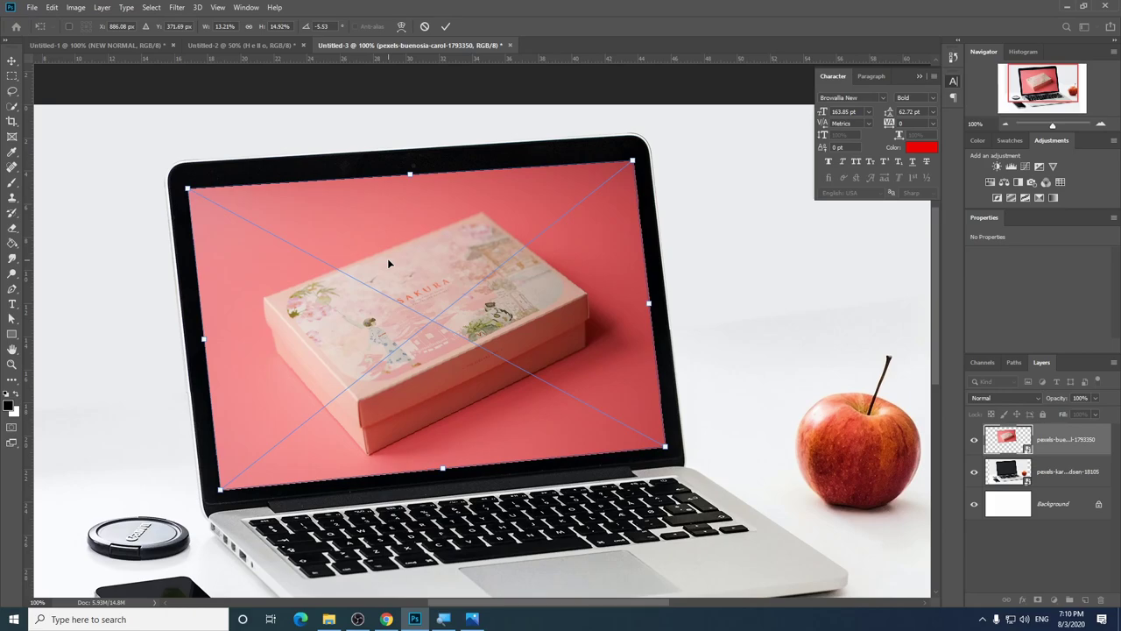
pyautogui.press('Return')
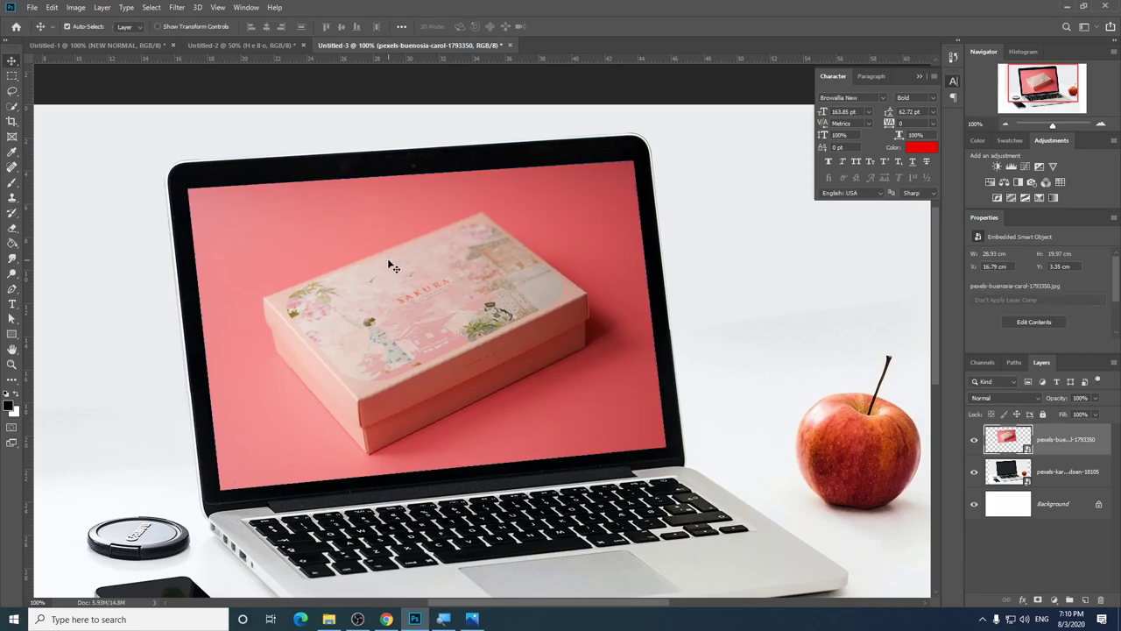
# Zoom out to 66.7% to view the whole laptop mockup.
pyautogui.hotkey('ctrl', '-')
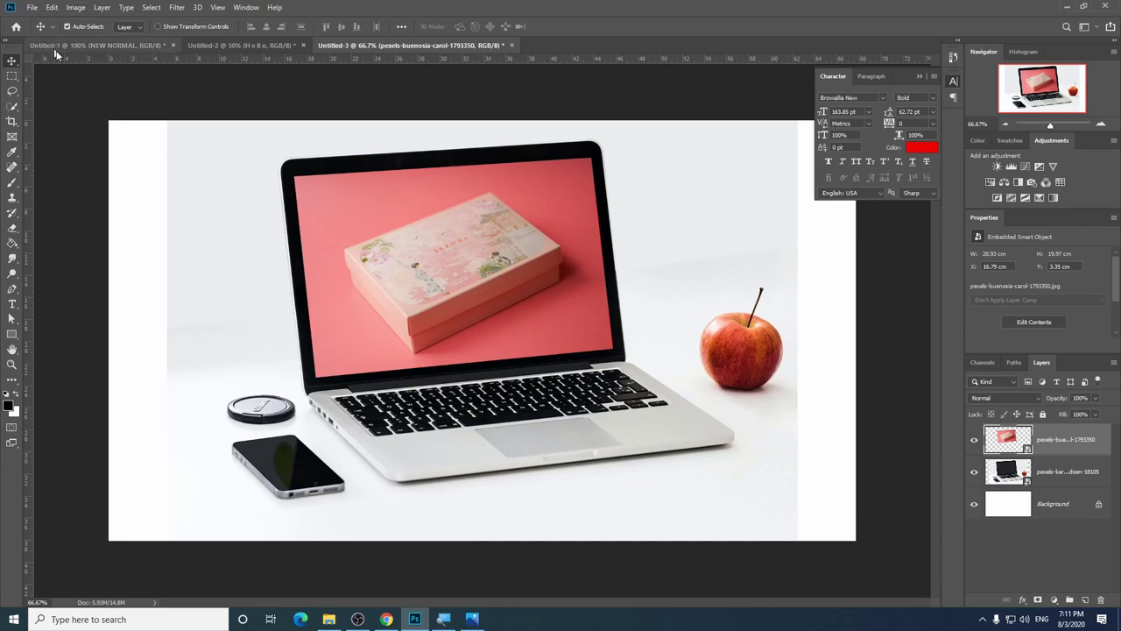
# In the Untitled-2 bottle document, hide the red Hello text layer.
pyautogui.click(239, 45)
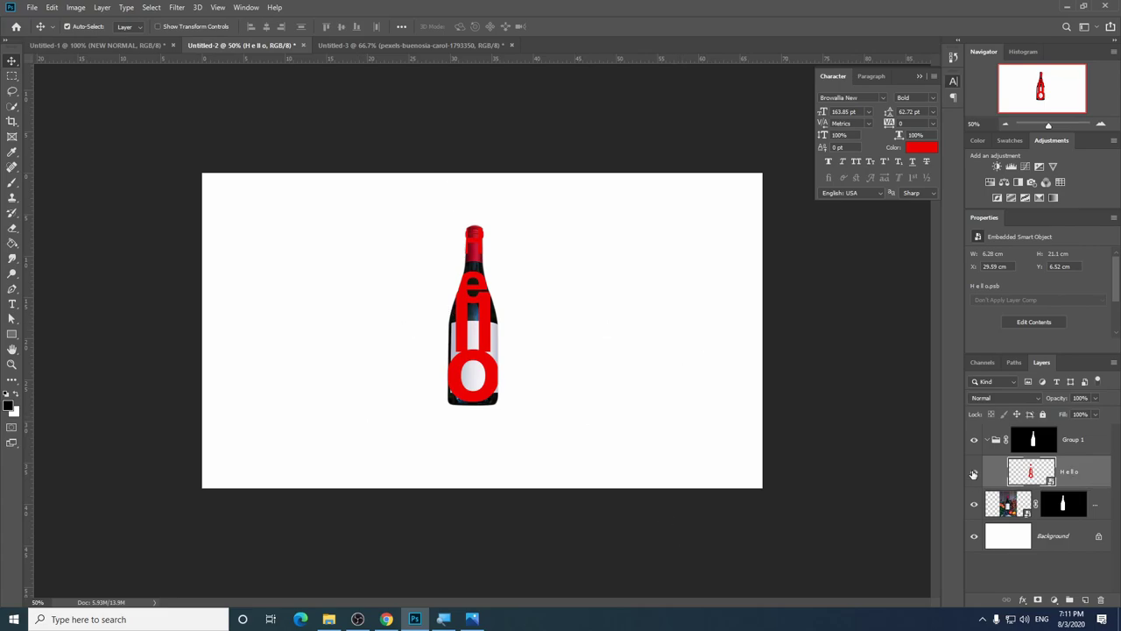
pyautogui.click(974, 471)
pyautogui.scroll(1, 501, 355)
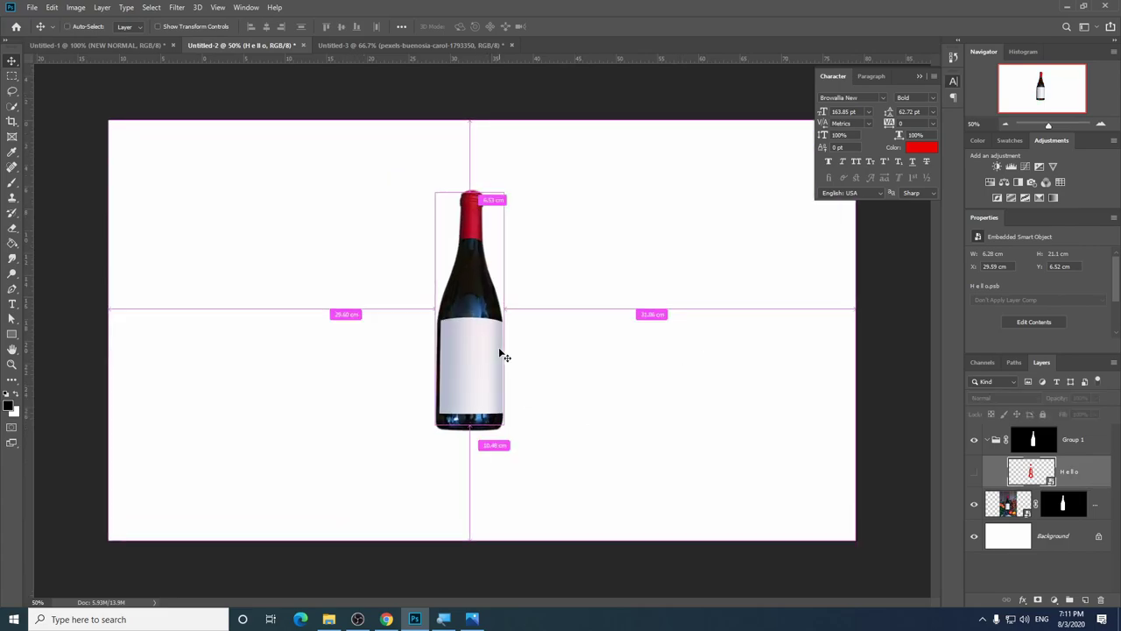
pyautogui.scroll(2, 501, 354)
pyautogui.scroll(1, 501, 355)
pyautogui.scroll(1, 501, 355)
pyautogui.scroll(-2, 500, 355)
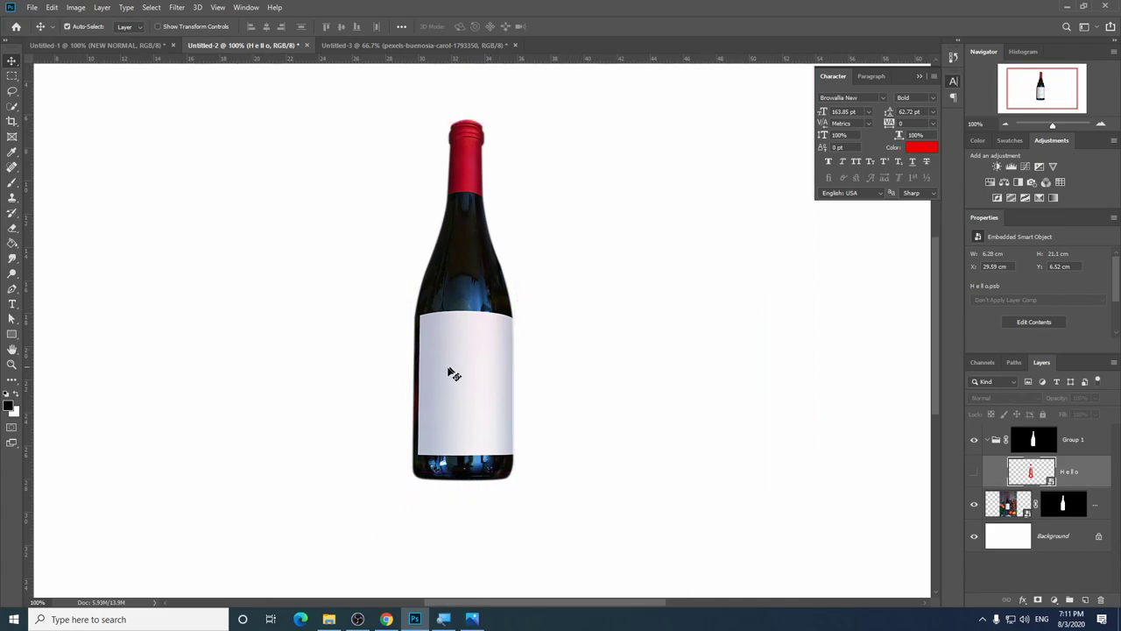
# Drag the pink box photo from File Explorer into the bottle document and shrink it.
pyautogui.click(328, 619)
pyautogui.scroll(1, 574, 298)
pyautogui.scroll(2, 579, 278)
pyautogui.moveTo(578, 278); pyautogui.dragTo(140, 335)
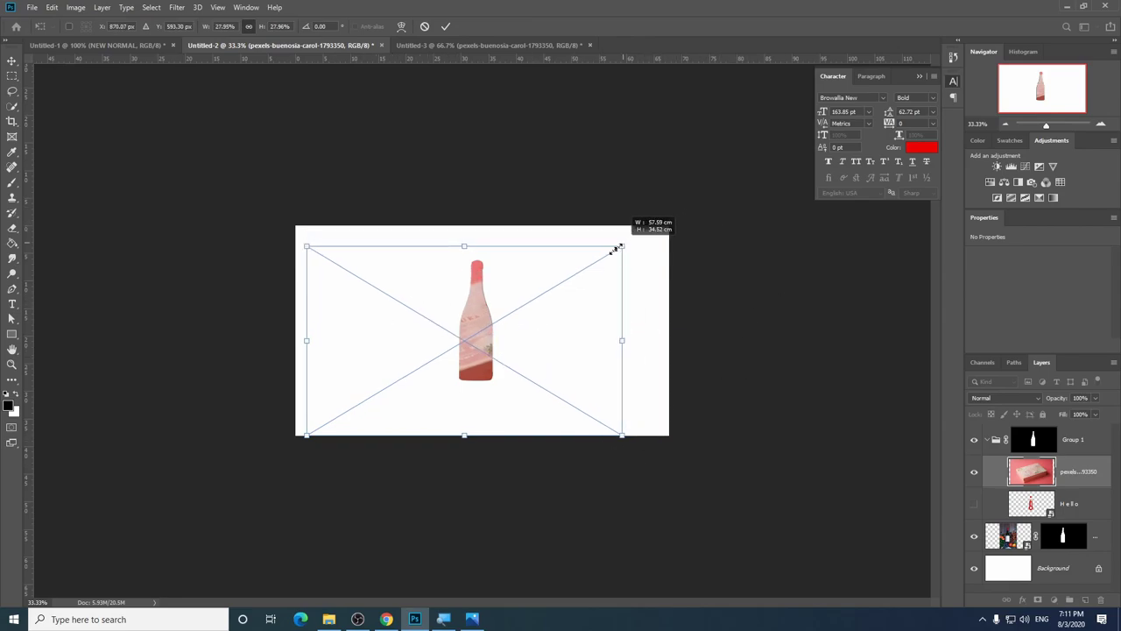
pyautogui.moveTo(658, 226)
pyautogui.mouseDown()
pyautogui.moveTo(382, 414)
pyautogui.moveTo(562, 357)
pyautogui.mouseUp()
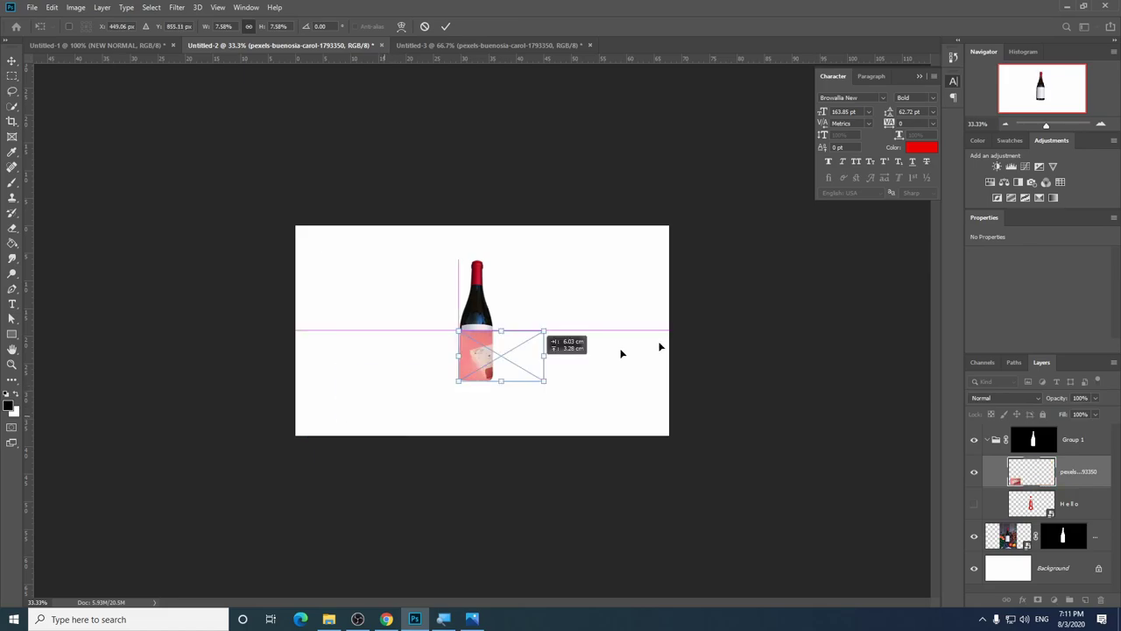
# Position and scale the box photo to cover the bottle's label, then commit.
pyautogui.hotkey('ctrl', '+')
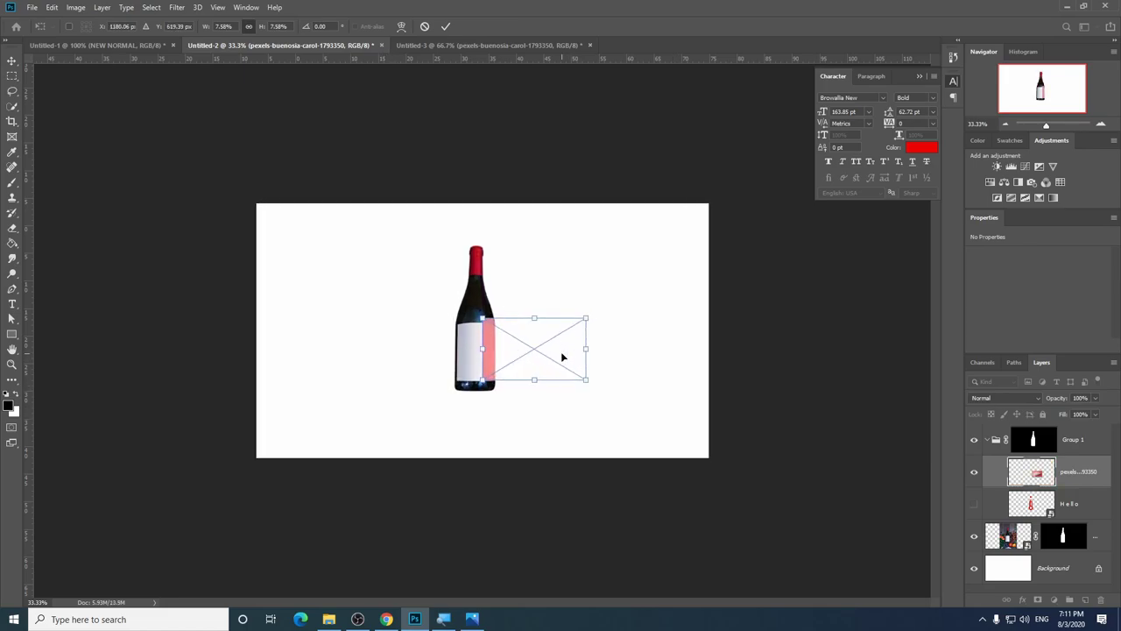
pyautogui.hotkey('ctrl', '+')
pyautogui.hotkey('ctrl', '+')
pyautogui.hotkey('ctrl', '+')
pyautogui.moveTo(599, 405); pyautogui.dragTo(458, 421)
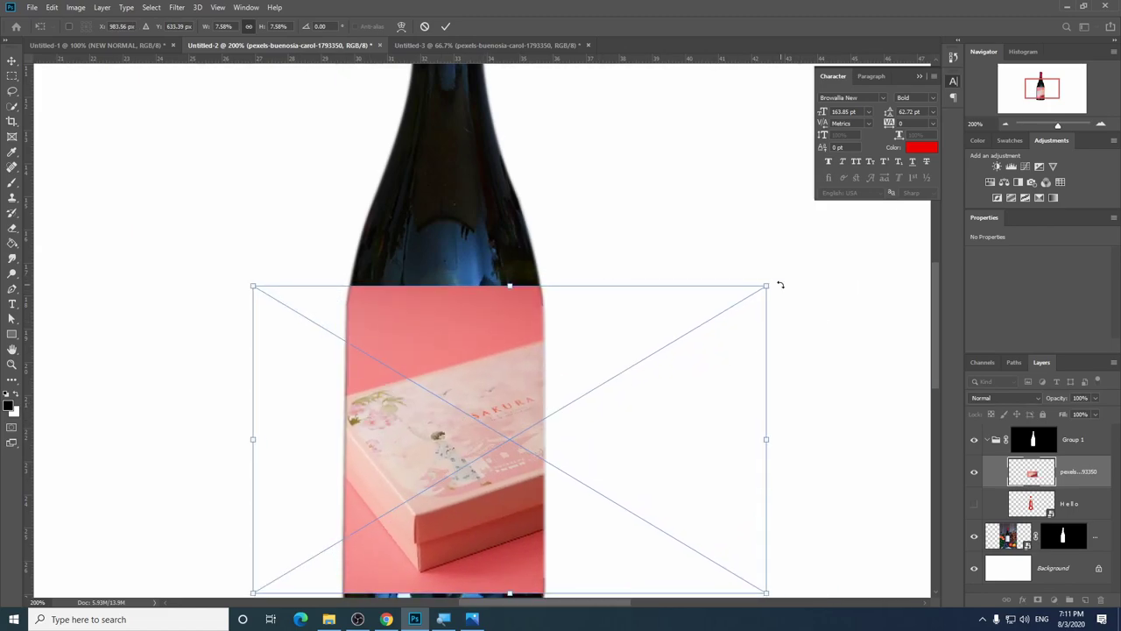
pyautogui.moveTo(766, 286)
pyautogui.mouseDown()
pyautogui.moveTo(566, 361)
pyautogui.moveTo(638, 333)
pyautogui.mouseUp()
pyautogui.moveTo(610, 465); pyautogui.dragTo(636, 448)
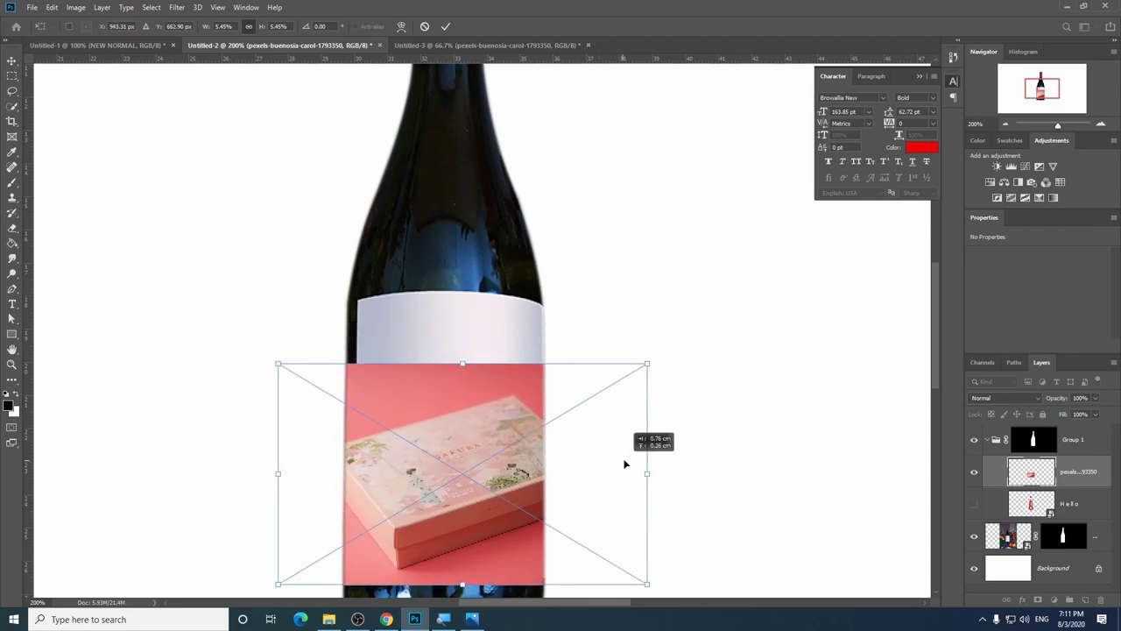
pyautogui.moveTo(273, 362)
pyautogui.mouseDown()
pyautogui.moveTo(151, 223)
pyautogui.moveTo(166, 244)
pyautogui.mouseUp()
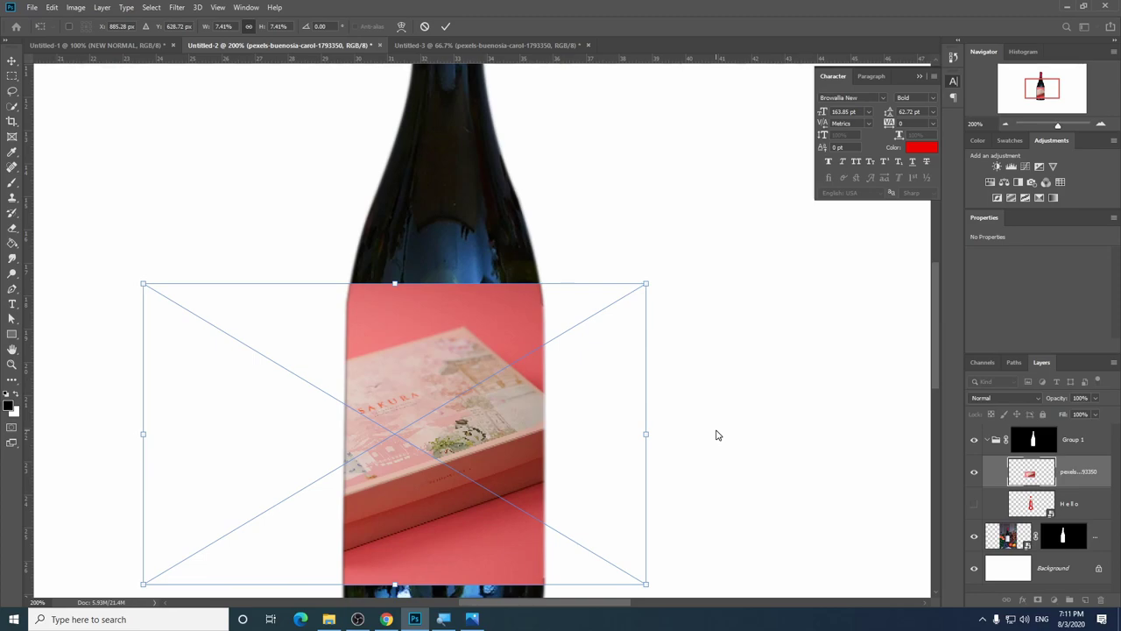
pyautogui.press('Return')
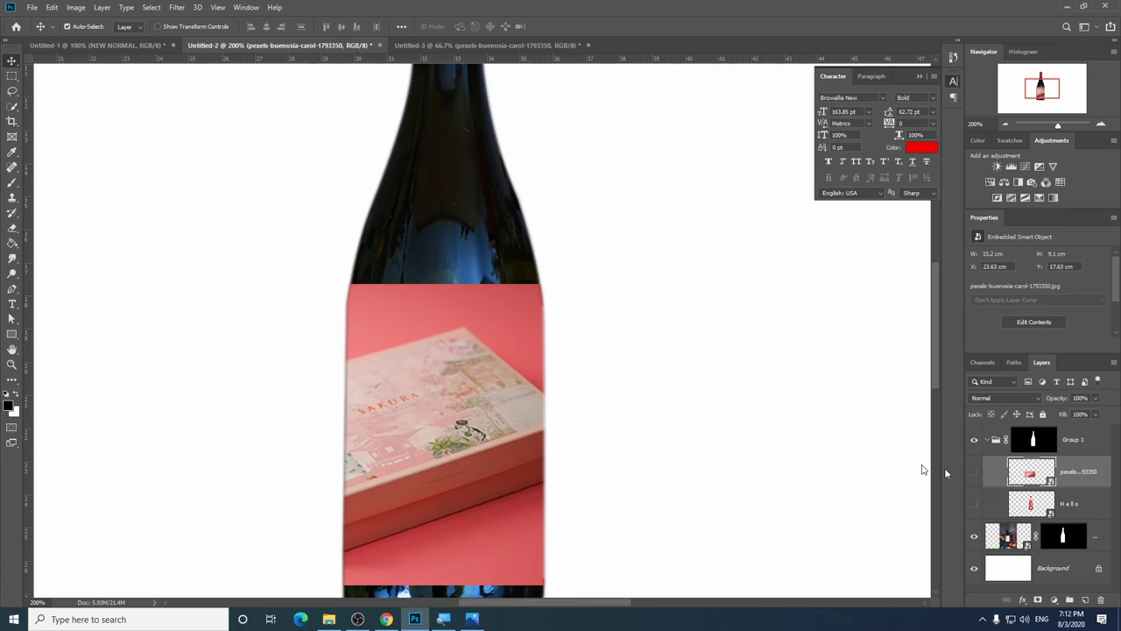
# Compare the bare label, then set the box photo layer's opacity to 62%.
pyautogui.click(974, 471)
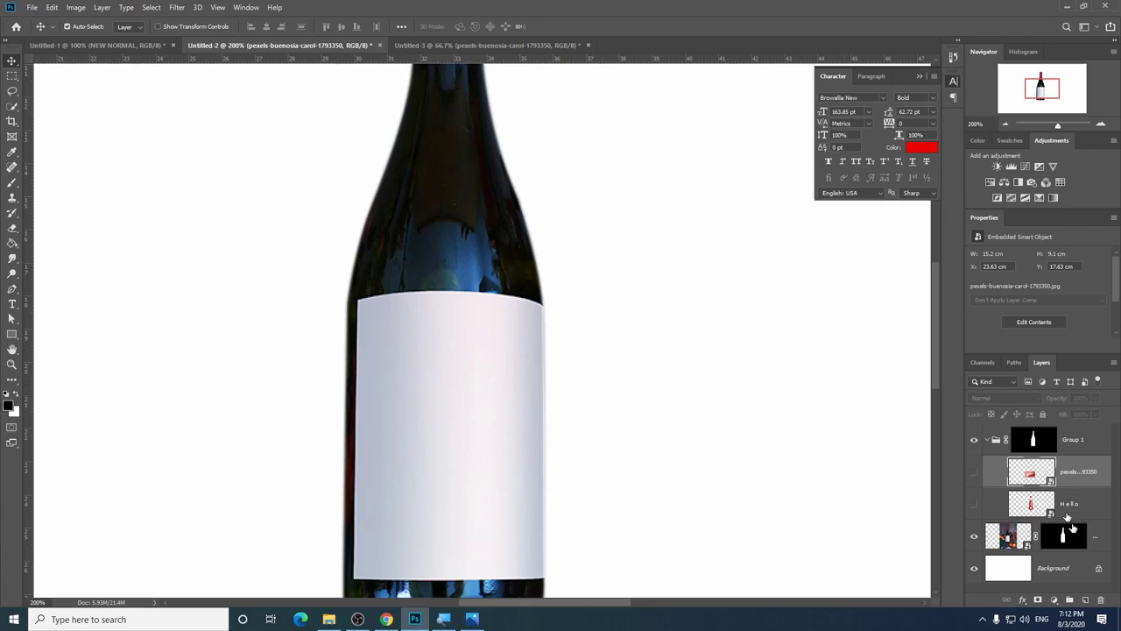
pyautogui.click(973, 472)
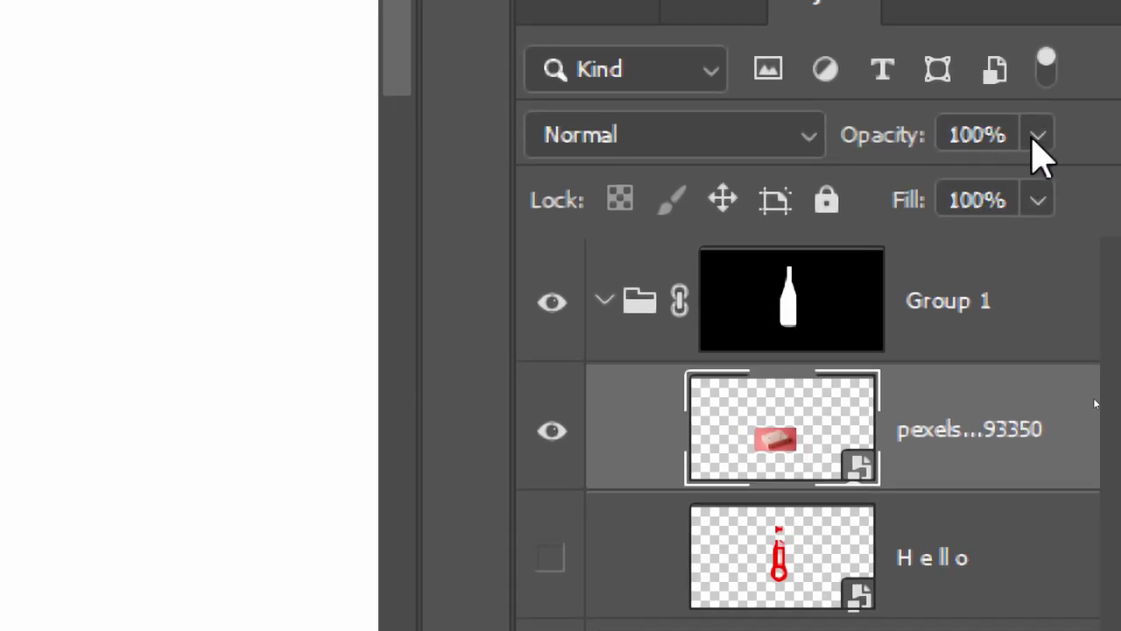
pyautogui.click(1038, 138)
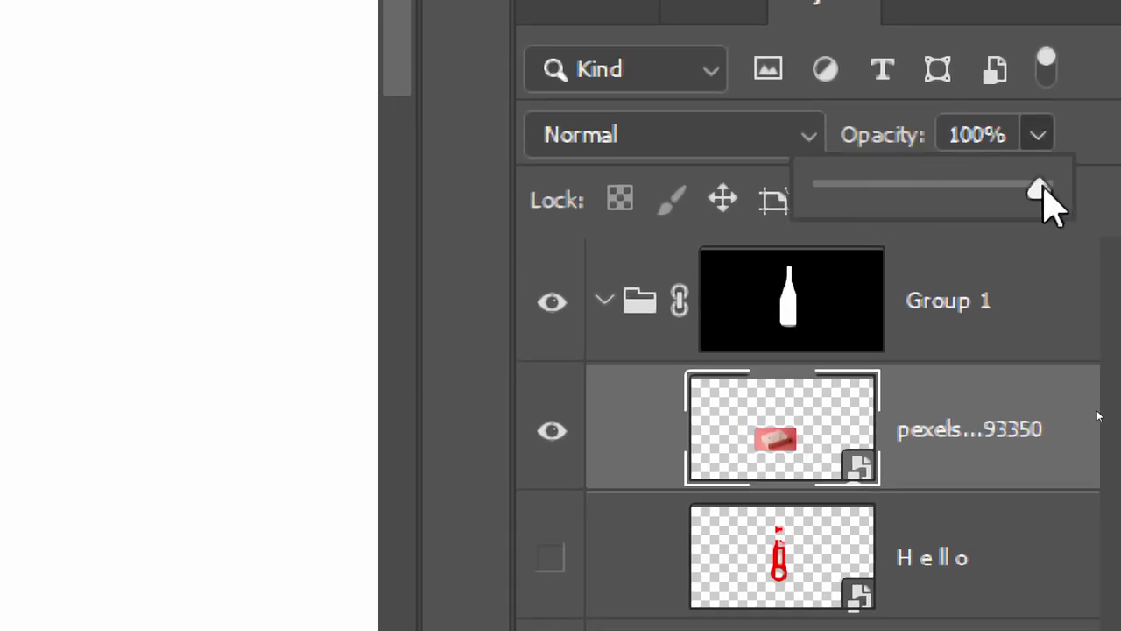
pyautogui.moveTo(1040, 187); pyautogui.dragTo(956, 188)
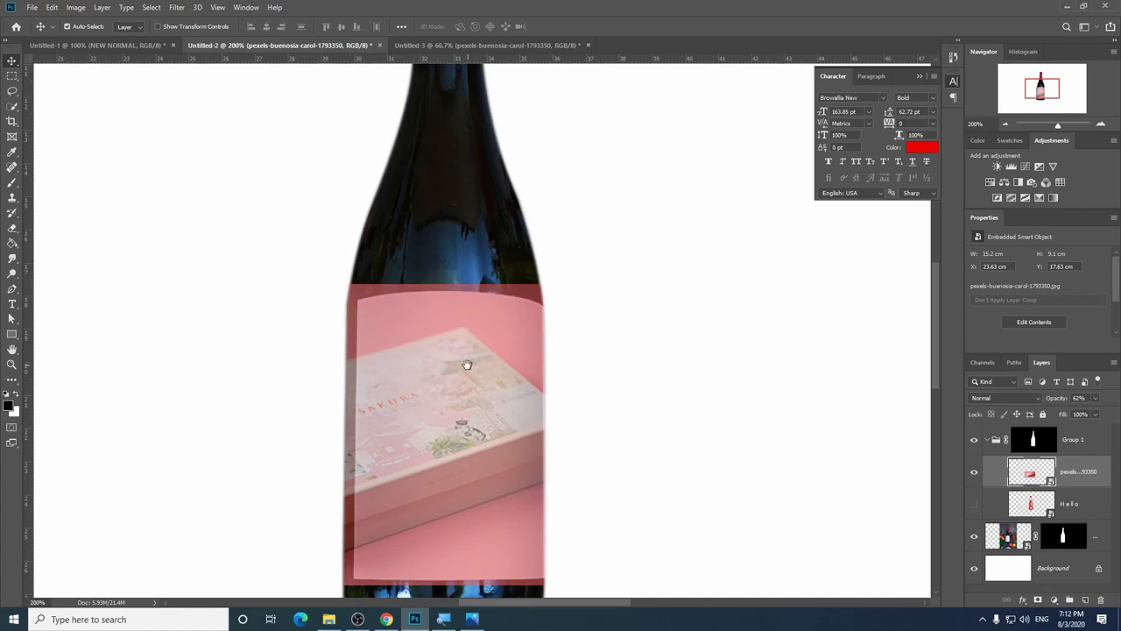
# Move the box photo right and down to center it on the label.
pyautogui.moveTo(466, 364)
pyautogui.mouseDown()
pyautogui.moveTo(533, 313)
pyautogui.moveTo(450, 288)
pyautogui.mouseUp()
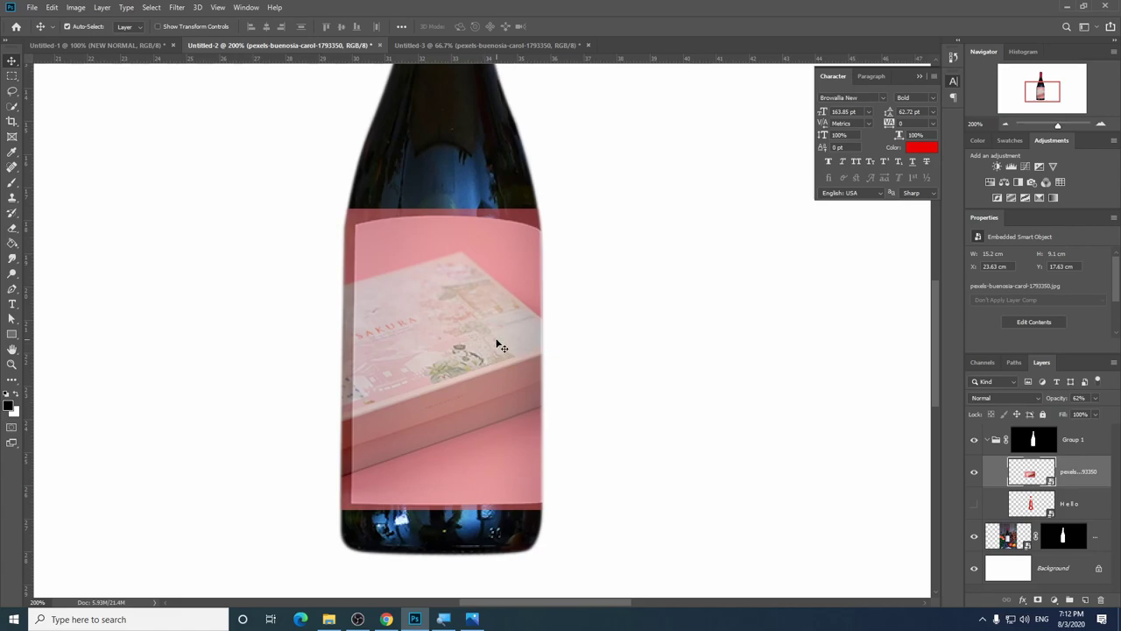
pyautogui.moveTo(450, 327); pyautogui.dragTo(505, 322)
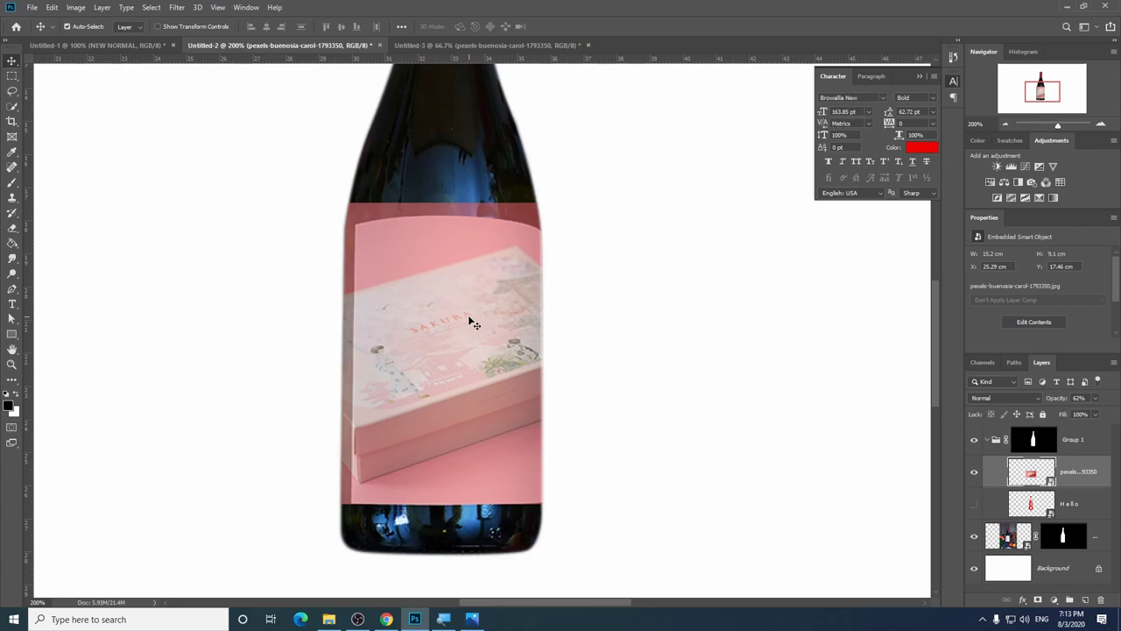
pyautogui.press('ctrl')
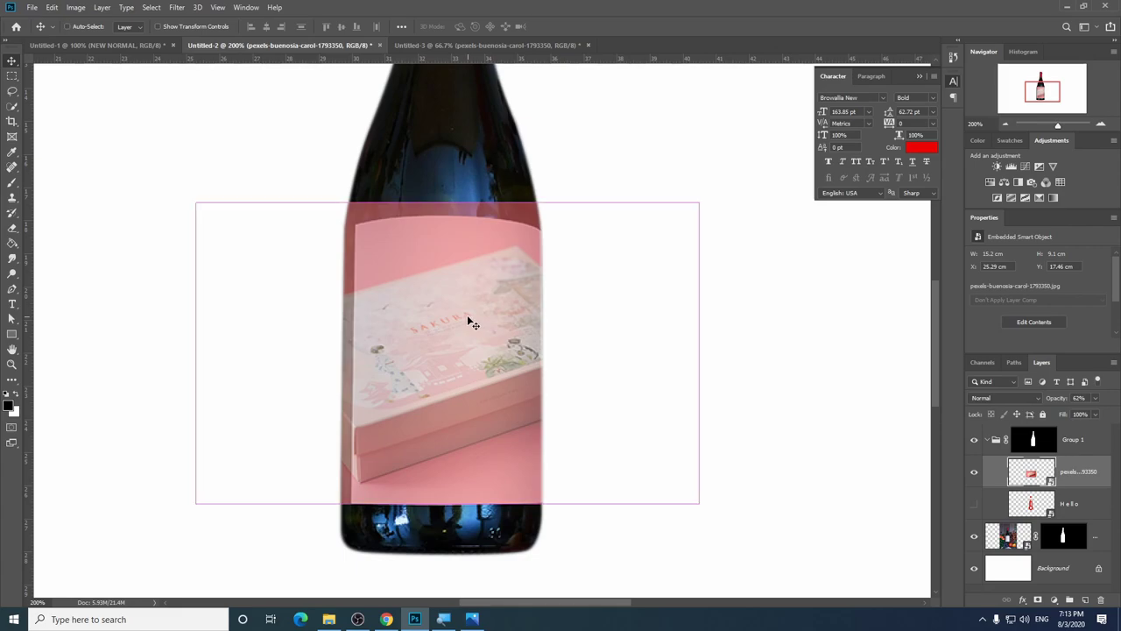
# Try warping the box photo's top edge upward, then undo and back out of Warp.
pyautogui.hotkey('ctrl', 't')
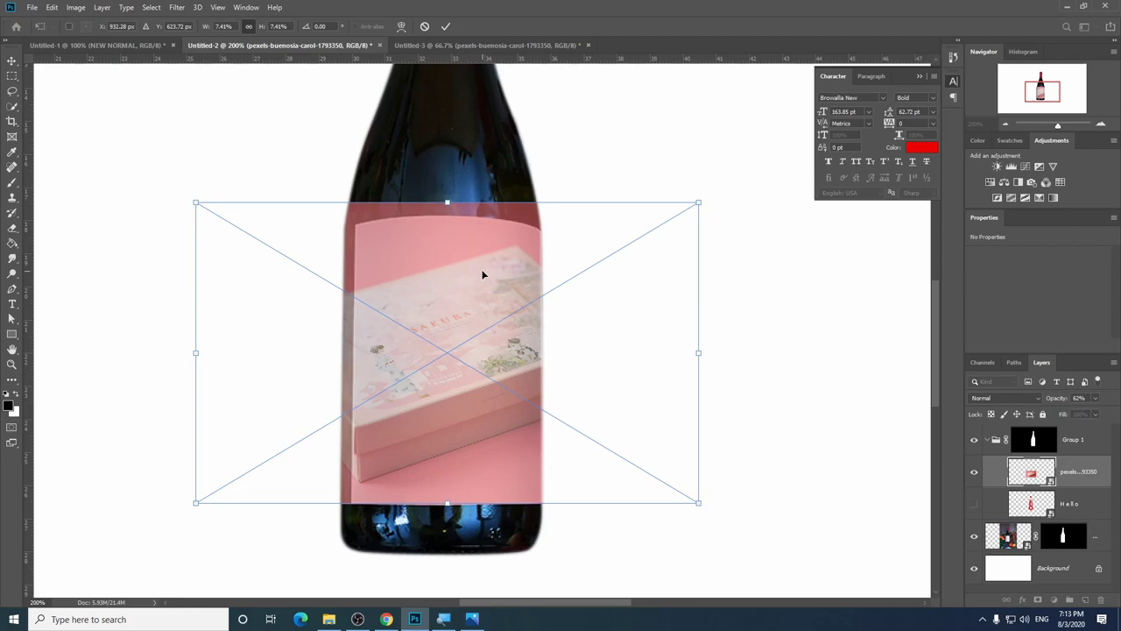
pyautogui.rightClick(481, 275)
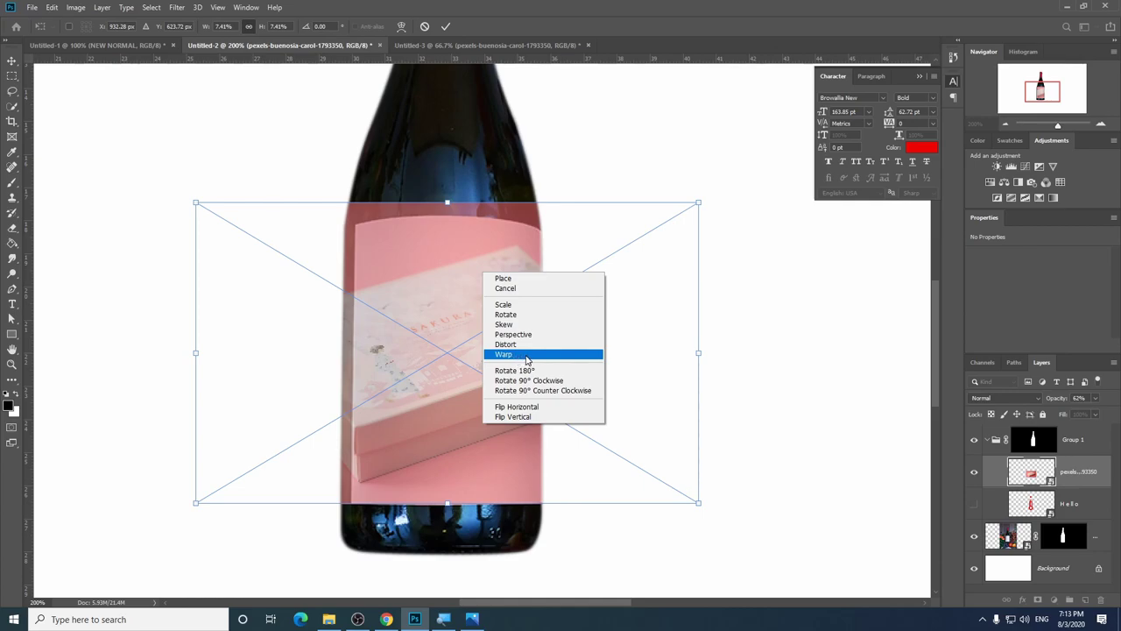
pyautogui.click(526, 357)
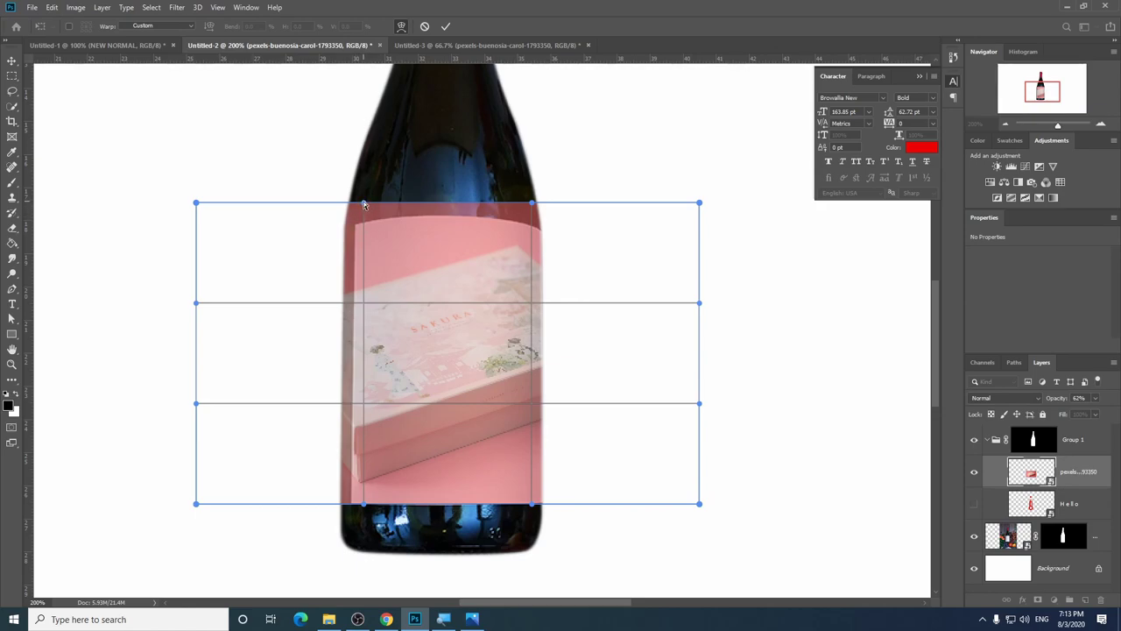
pyautogui.moveTo(364, 202); pyautogui.dragTo(366, 162)
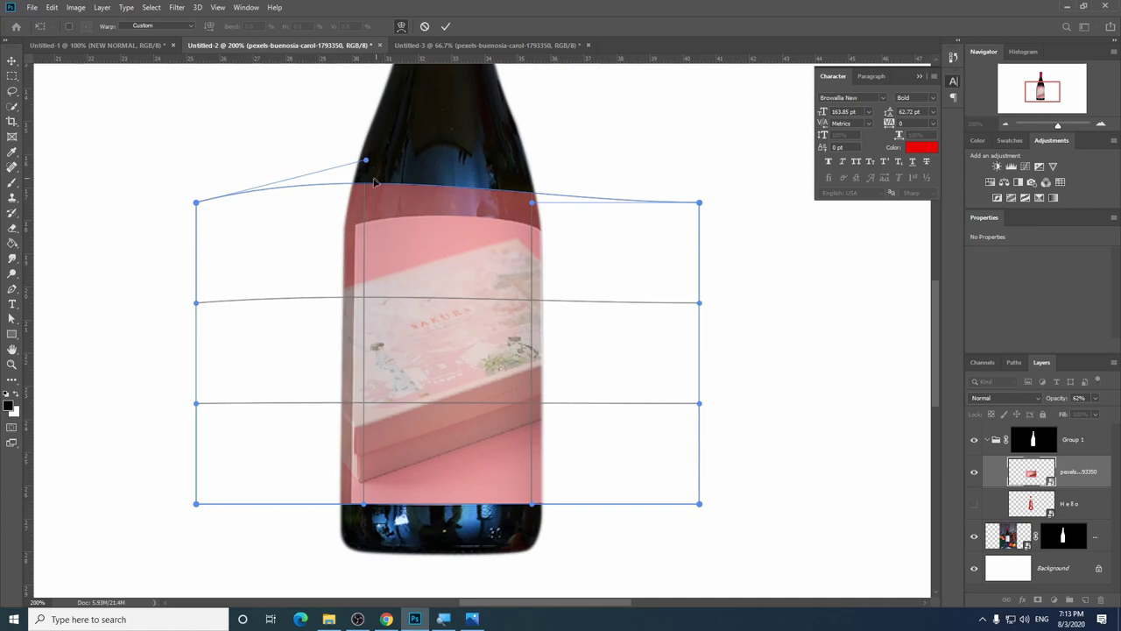
pyautogui.hotkey('ctrl', 'z')
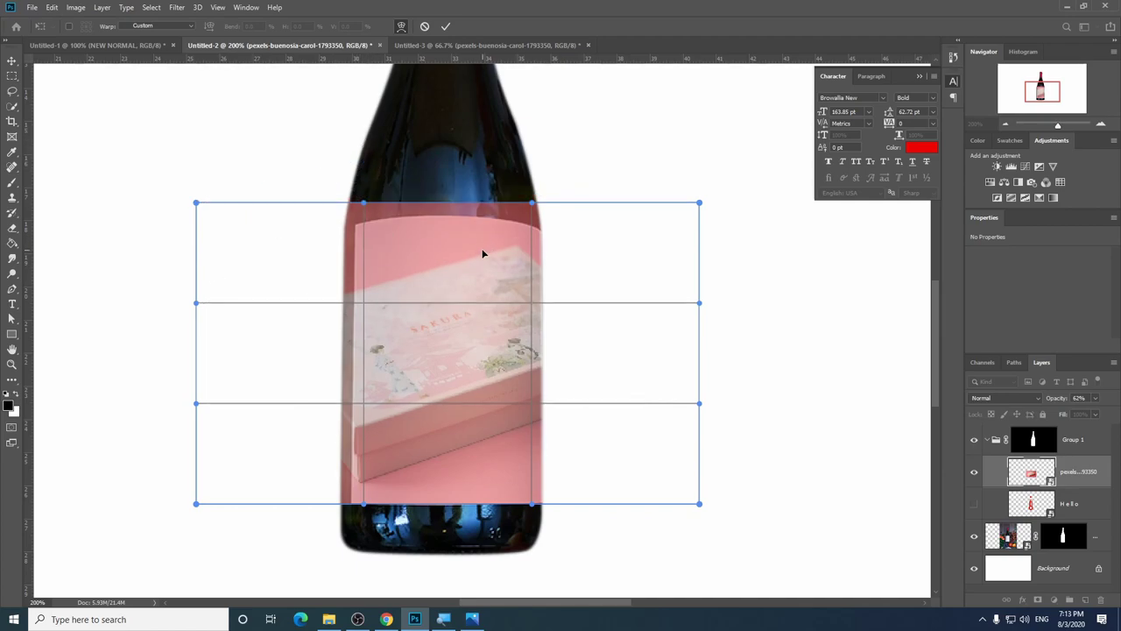
pyautogui.press('Return')
pyautogui.hotkey('ctrl', 't')
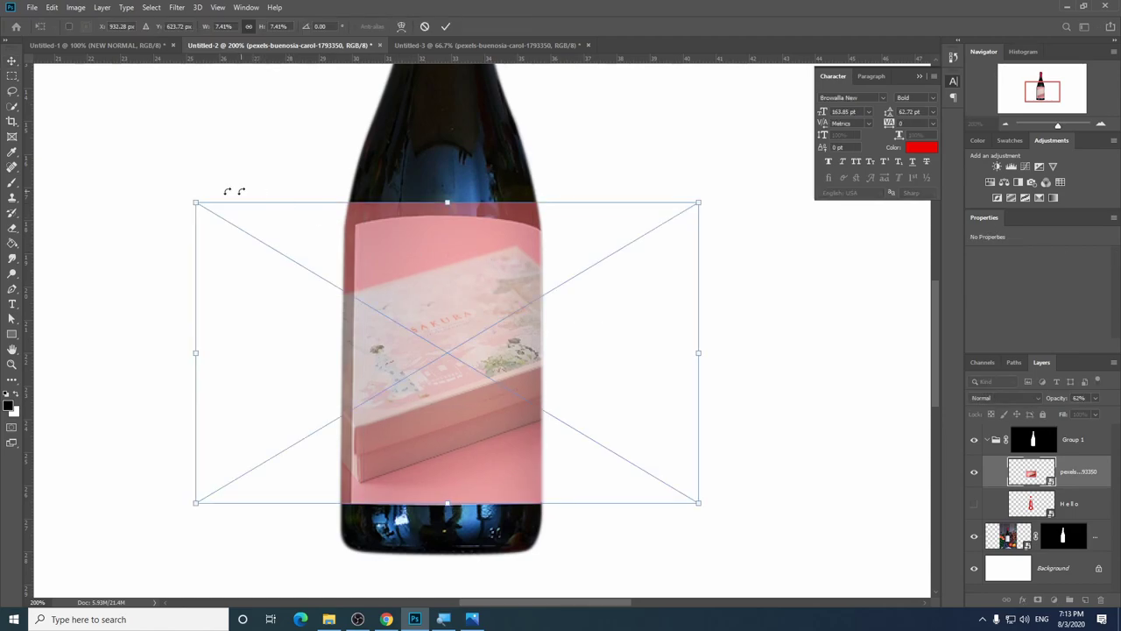
# Shrink the box photo from its top corners to 6.83% and start a new transform.
pyautogui.moveTo(195, 203); pyautogui.dragTo(233, 226)
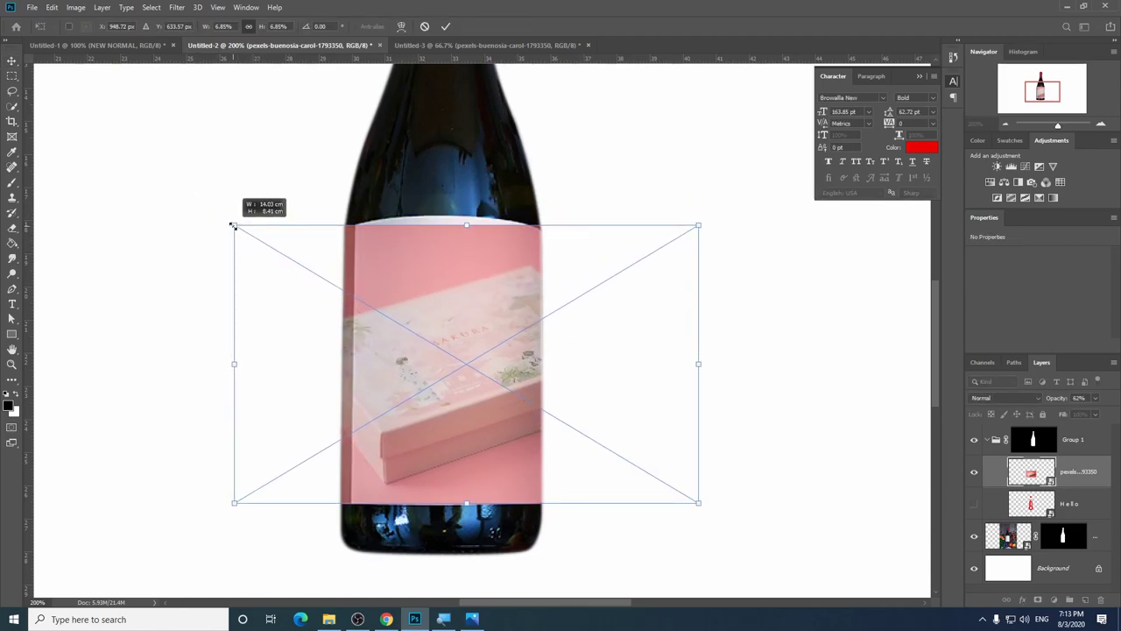
pyautogui.moveTo(698, 225); pyautogui.dragTo(697, 225)
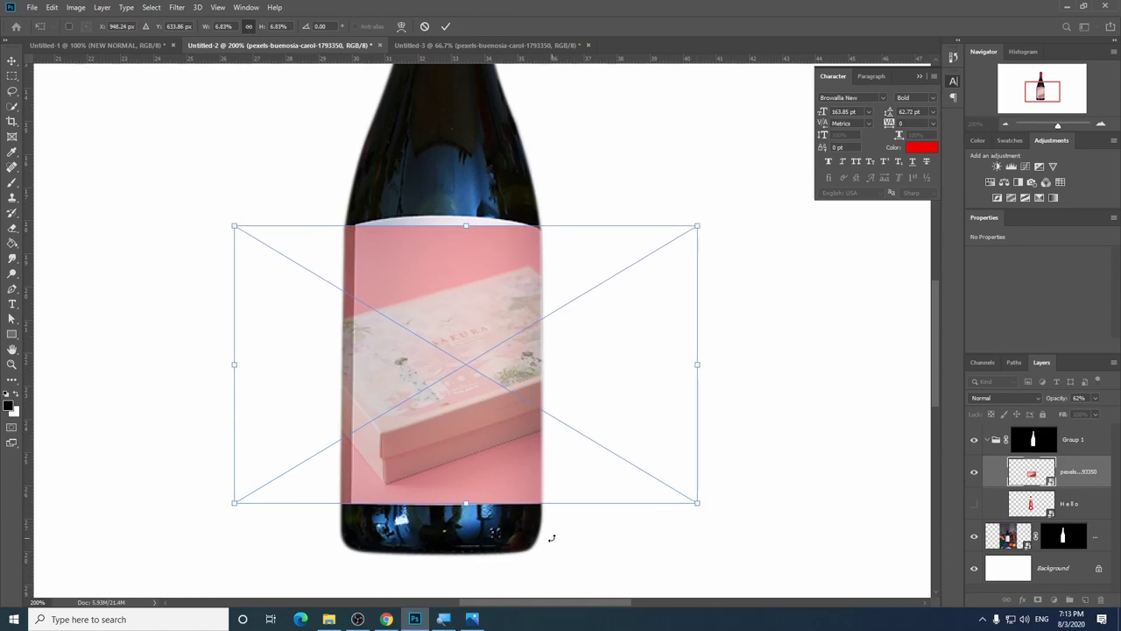
pyautogui.press('Return')
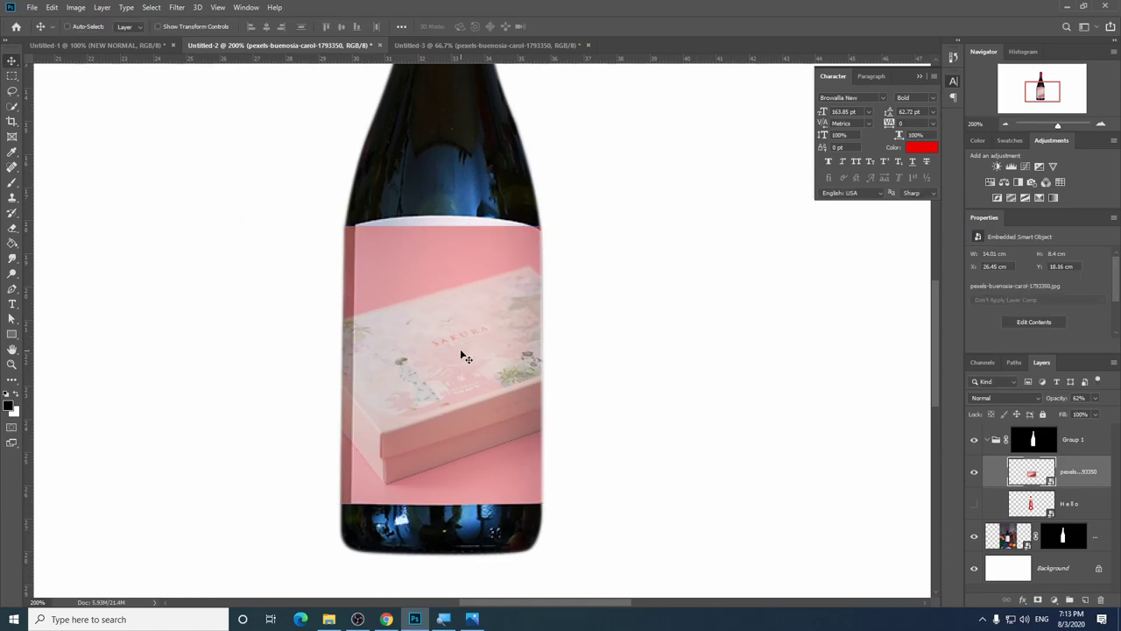
pyautogui.hotkey('ctrl', 't')
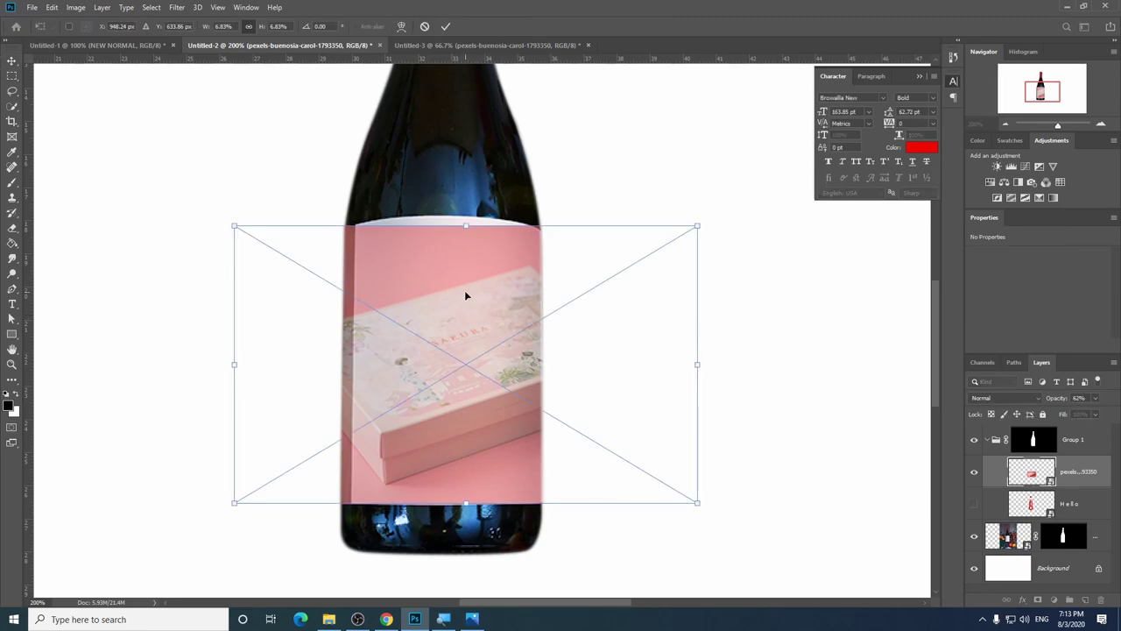
pyautogui.rightClick(465, 296)
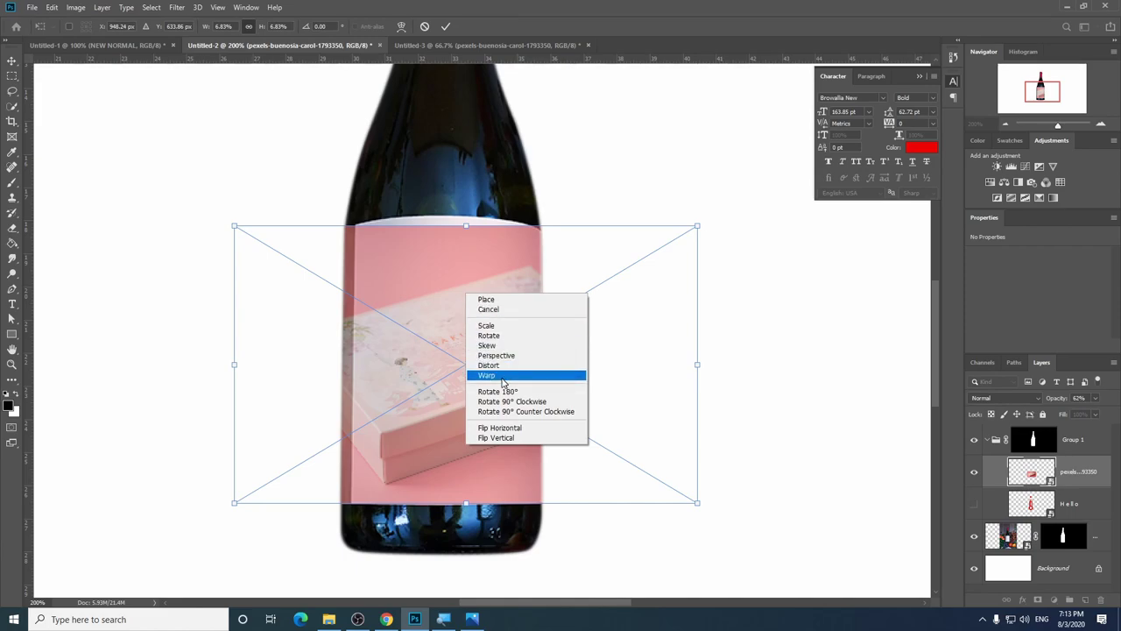
# Switch to Warp and lift the photo's top edge to curve over the bottle shoulder.
pyautogui.click(502, 377)
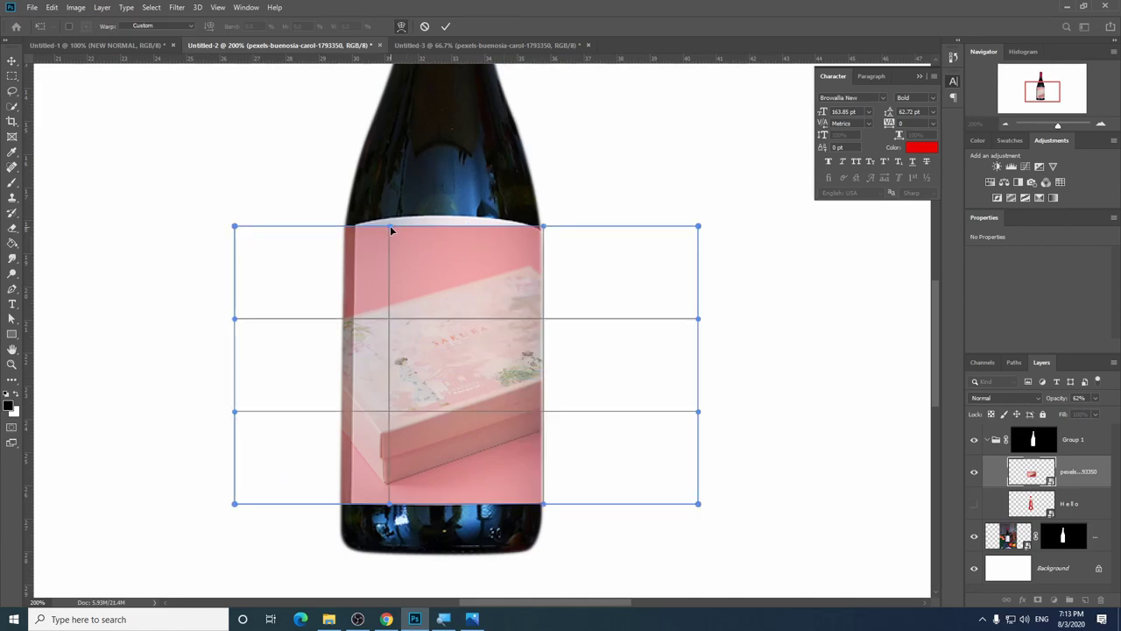
pyautogui.moveTo(389, 225); pyautogui.dragTo(390, 207)
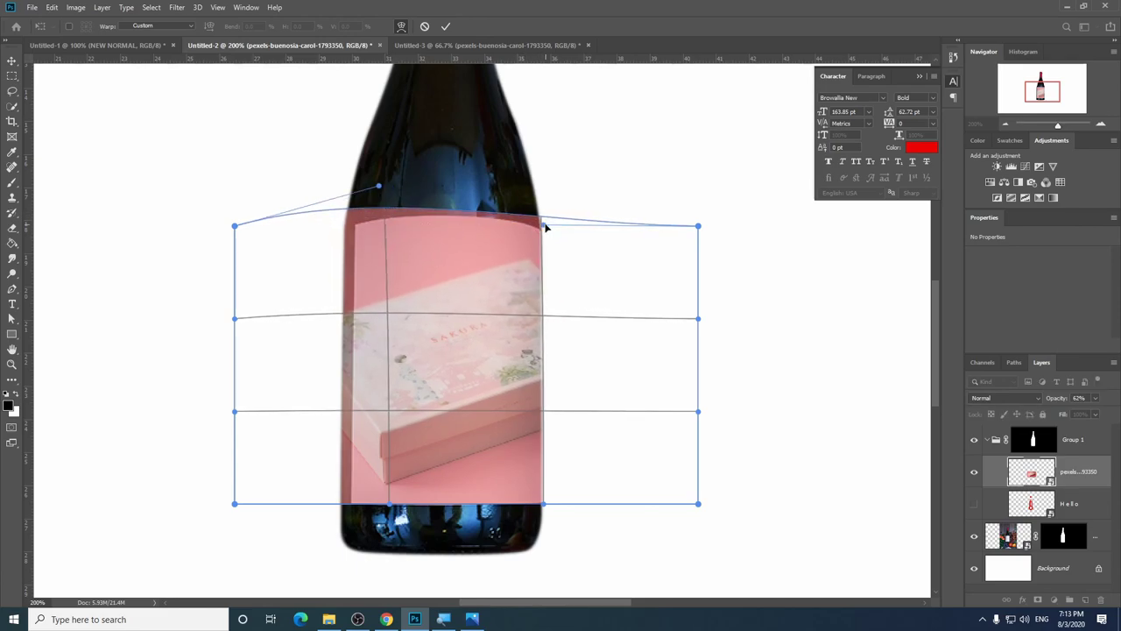
pyautogui.moveTo(545, 226); pyautogui.dragTo(545, 210)
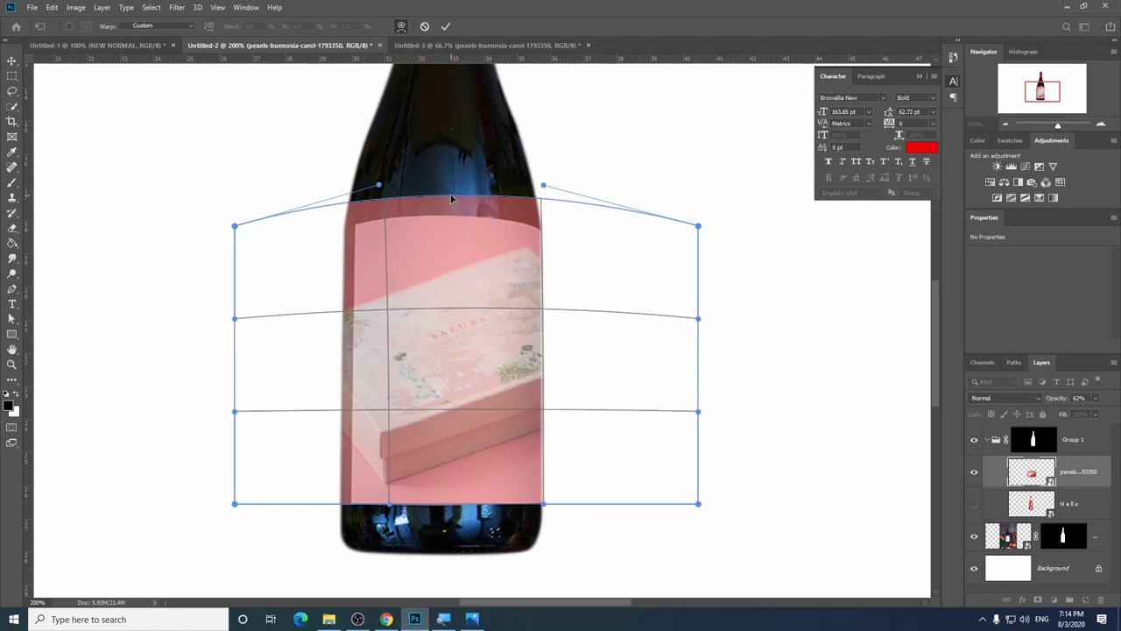
pyautogui.hotkey('ctrl', '+')
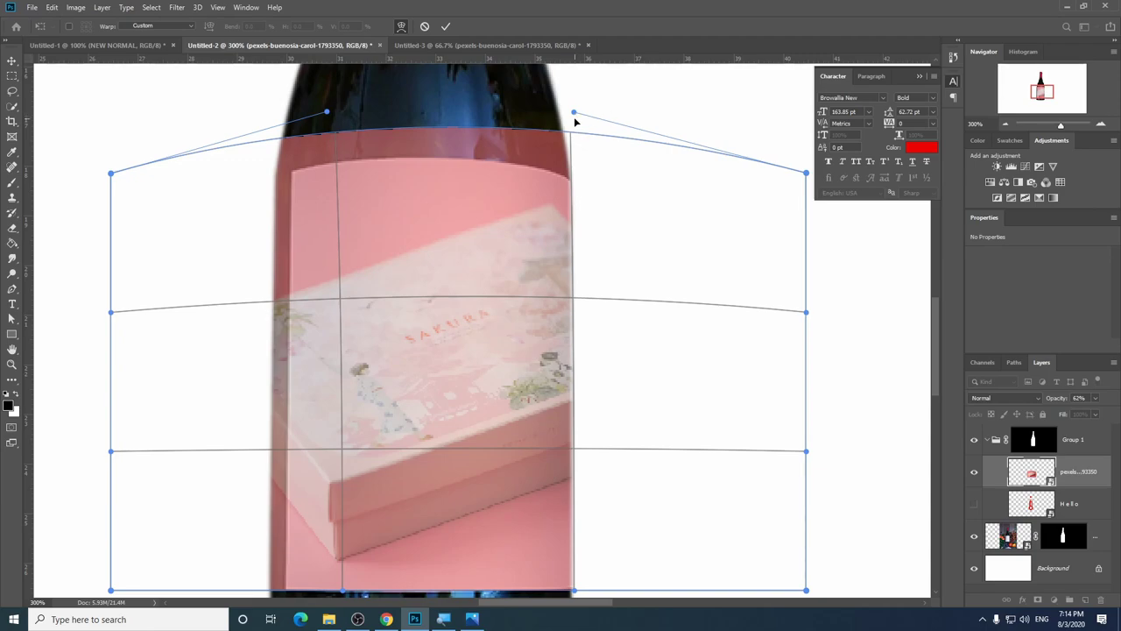
pyautogui.hotkey('ctrl', '-')
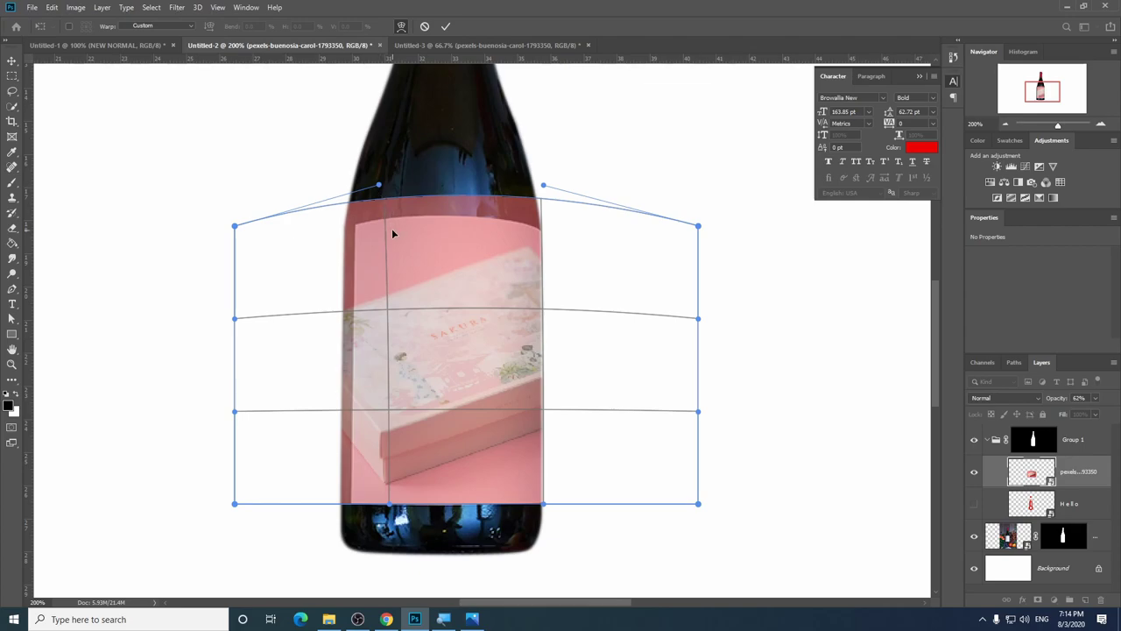
# Fine-tune the warp's top curve and corner points, then commit the warp.
pyautogui.moveTo(393, 233); pyautogui.dragTo(390, 226)
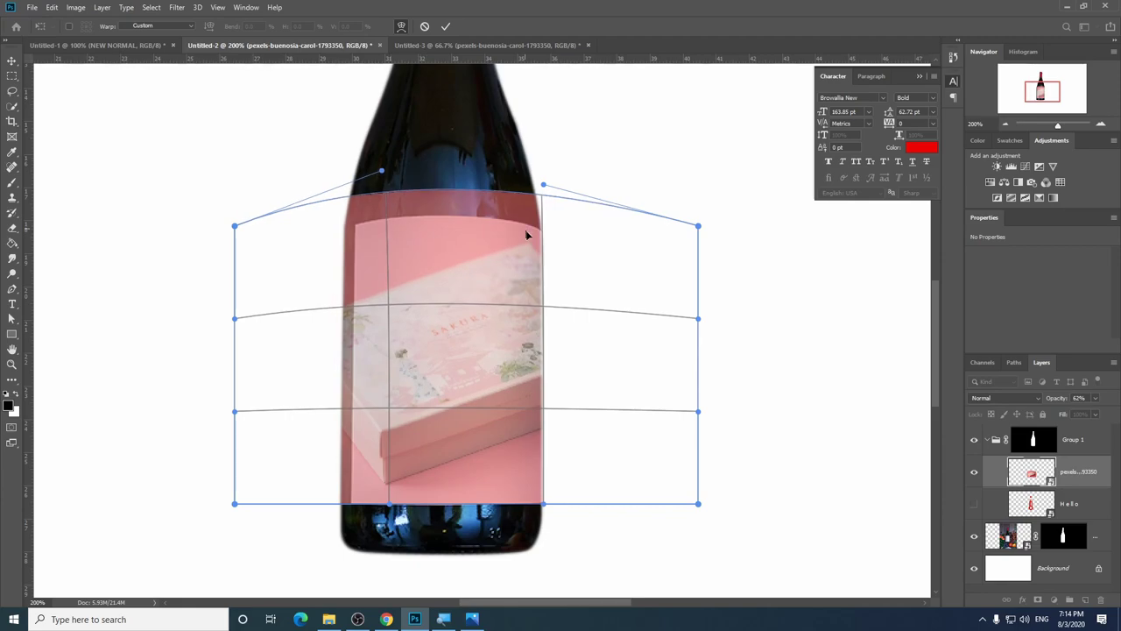
pyautogui.moveTo(520, 245); pyautogui.dragTo(519, 248)
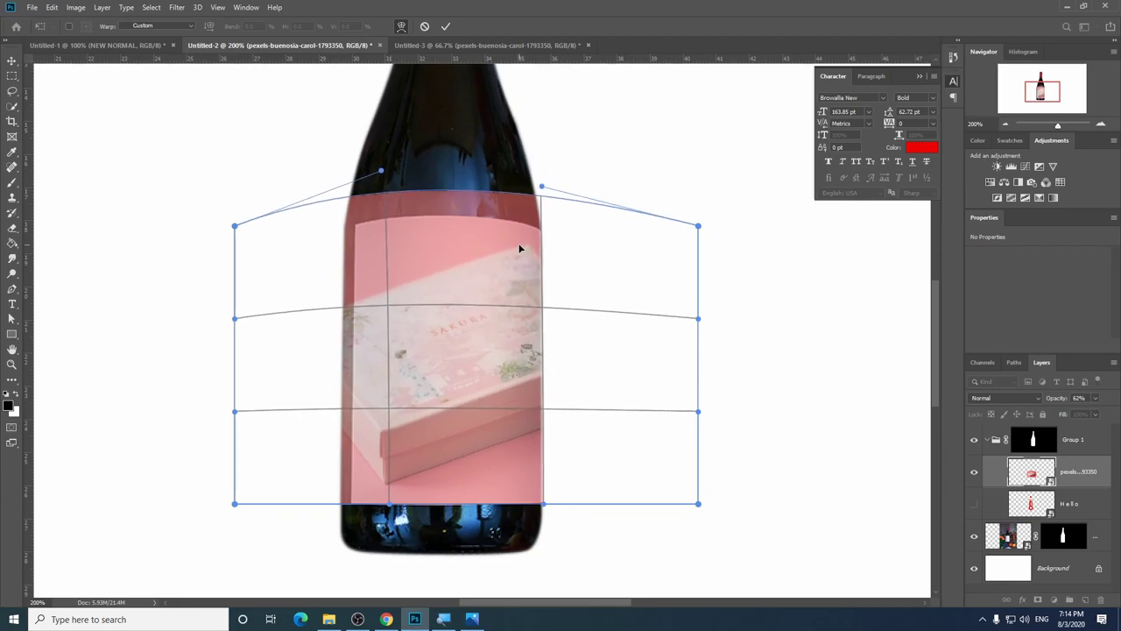
pyautogui.moveTo(691, 245); pyautogui.dragTo(689, 258)
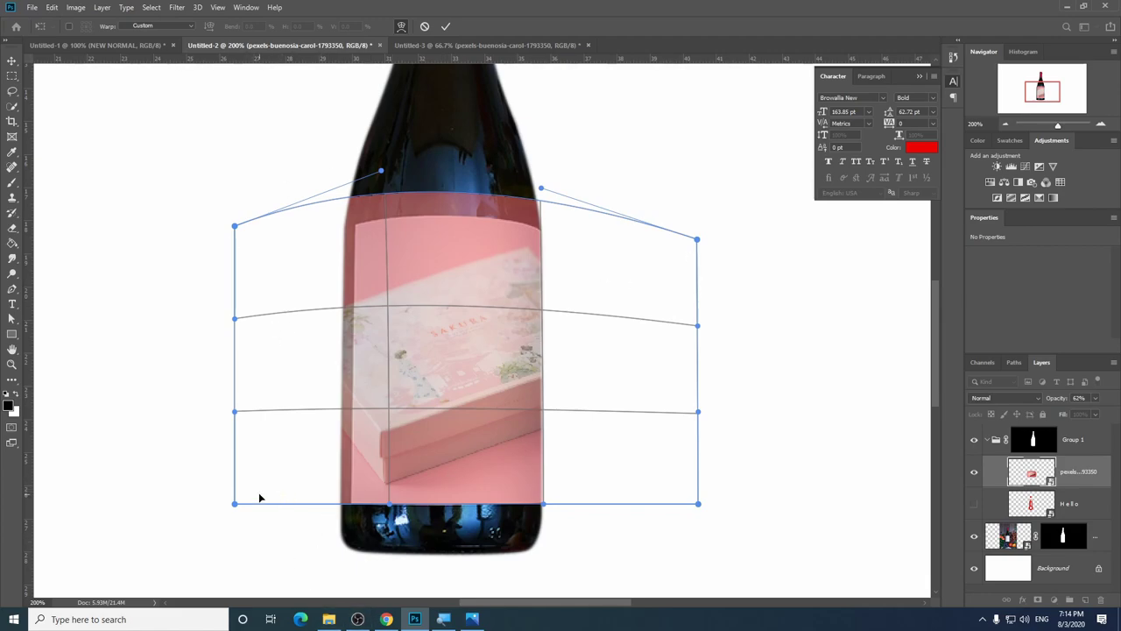
pyautogui.moveTo(258, 495); pyautogui.dragTo(260, 495)
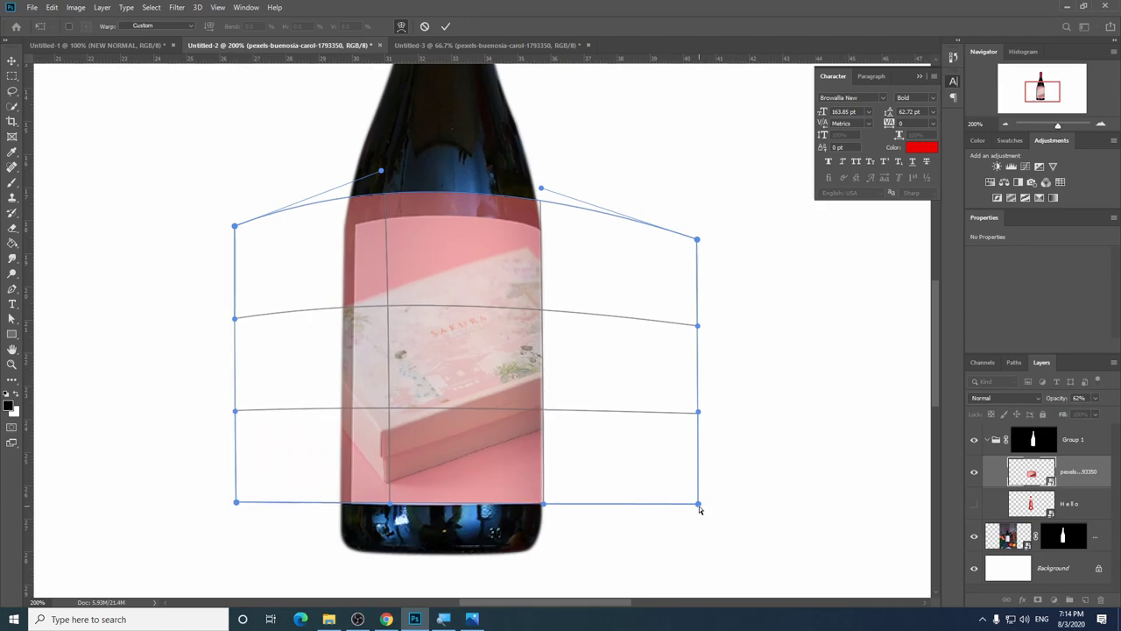
pyautogui.moveTo(692, 499); pyautogui.dragTo(693, 501)
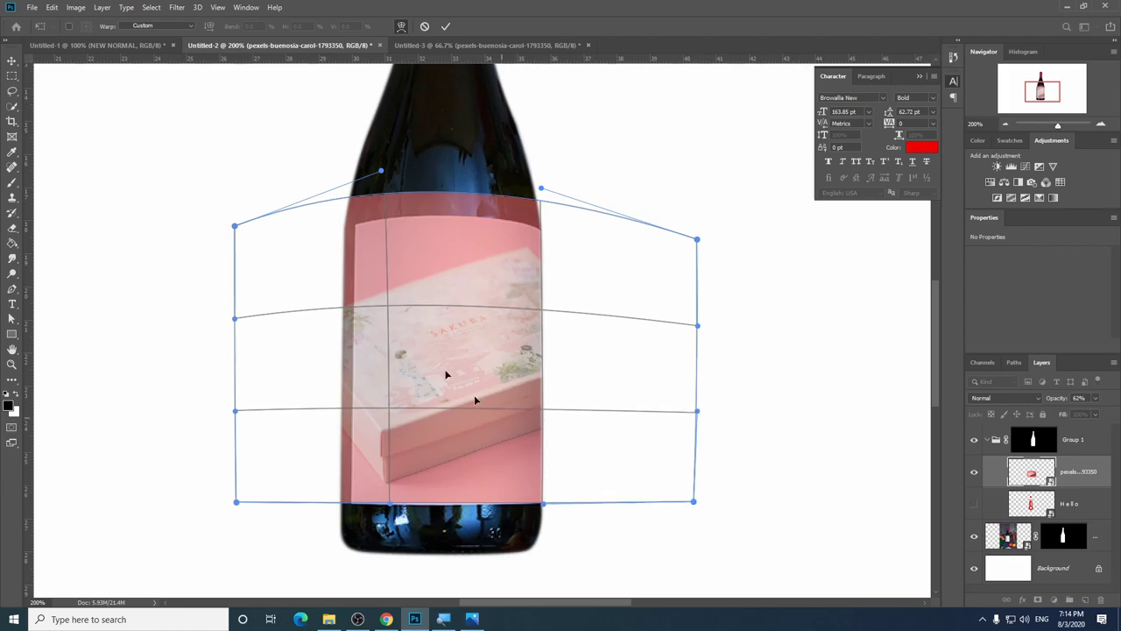
pyautogui.moveTo(444, 250)
pyautogui.mouseDown()
pyautogui.moveTo(458, 263)
pyautogui.moveTo(454, 241)
pyautogui.mouseUp()
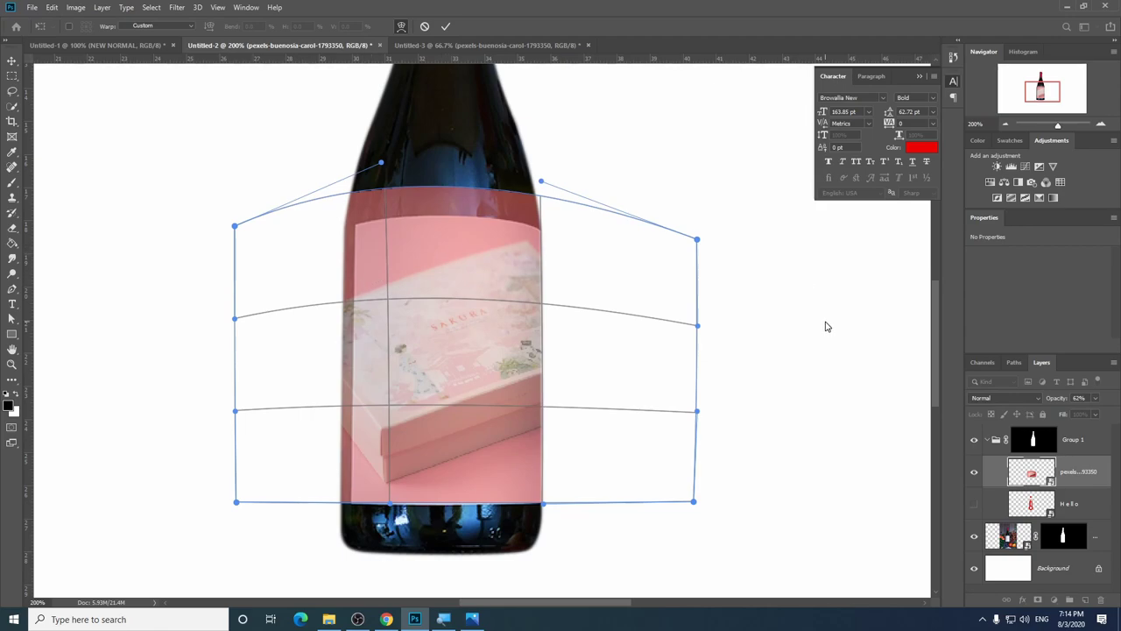
pyautogui.press('Return')
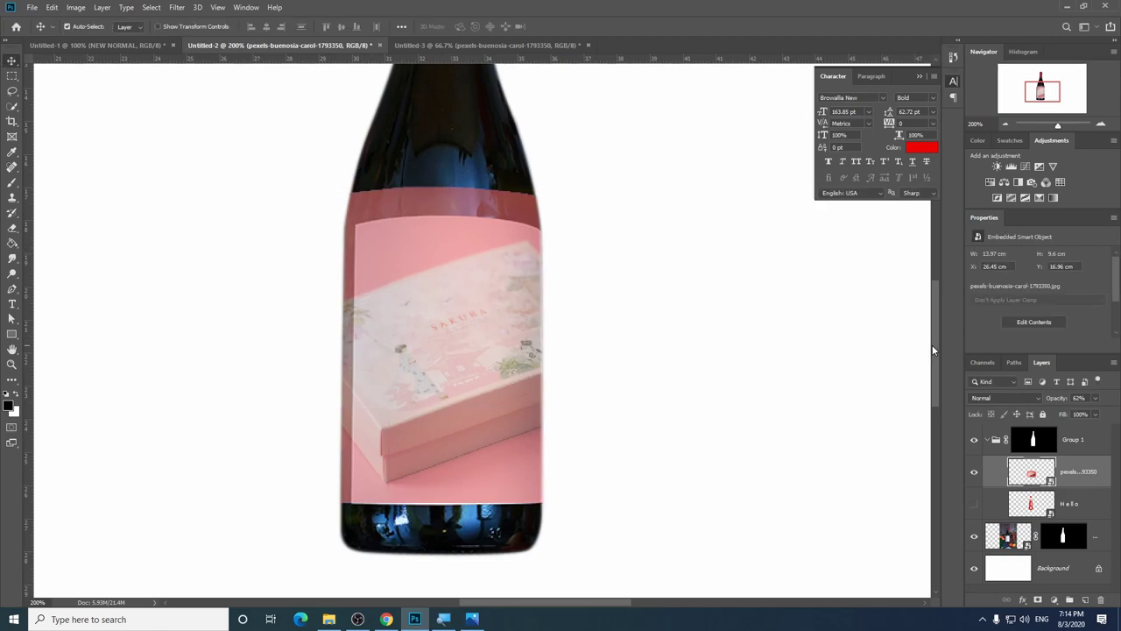
# Nudge the box photo down slightly and raise its opacity to 100%.
pyautogui.moveTo(487, 312); pyautogui.dragTo(488, 320)
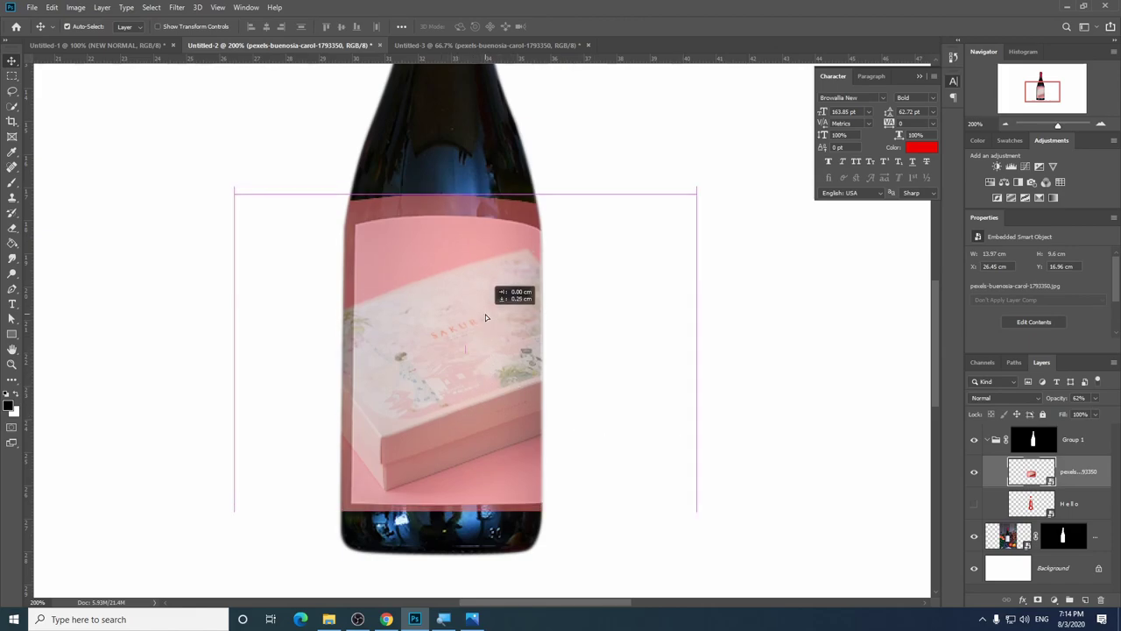
pyautogui.click(1095, 398)
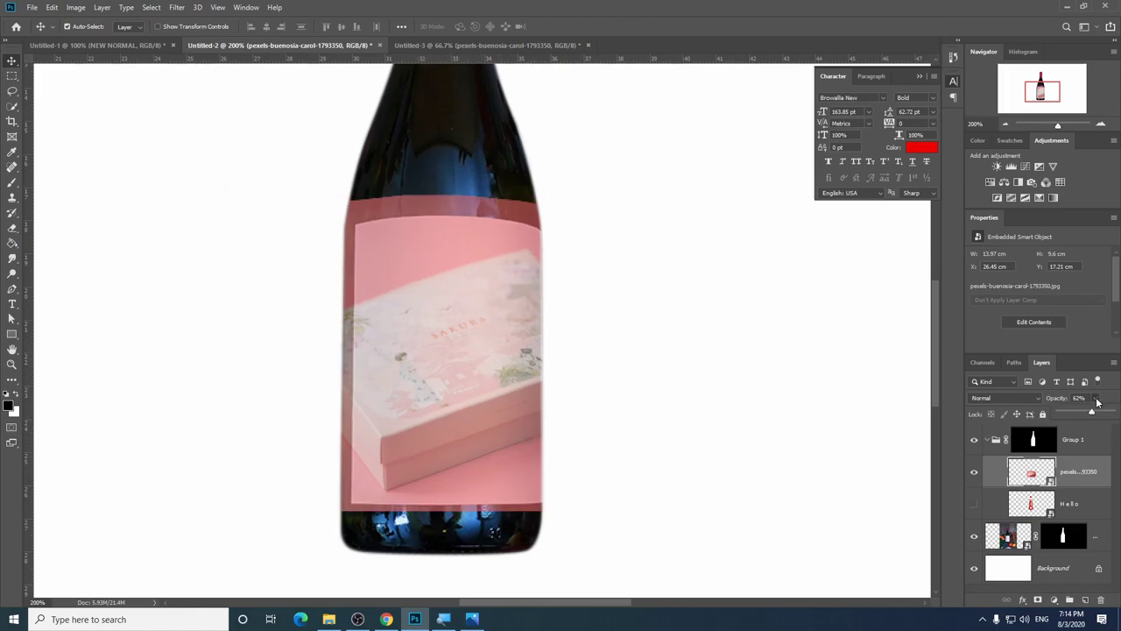
pyautogui.moveTo(1094, 414); pyautogui.dragTo(1105, 413)
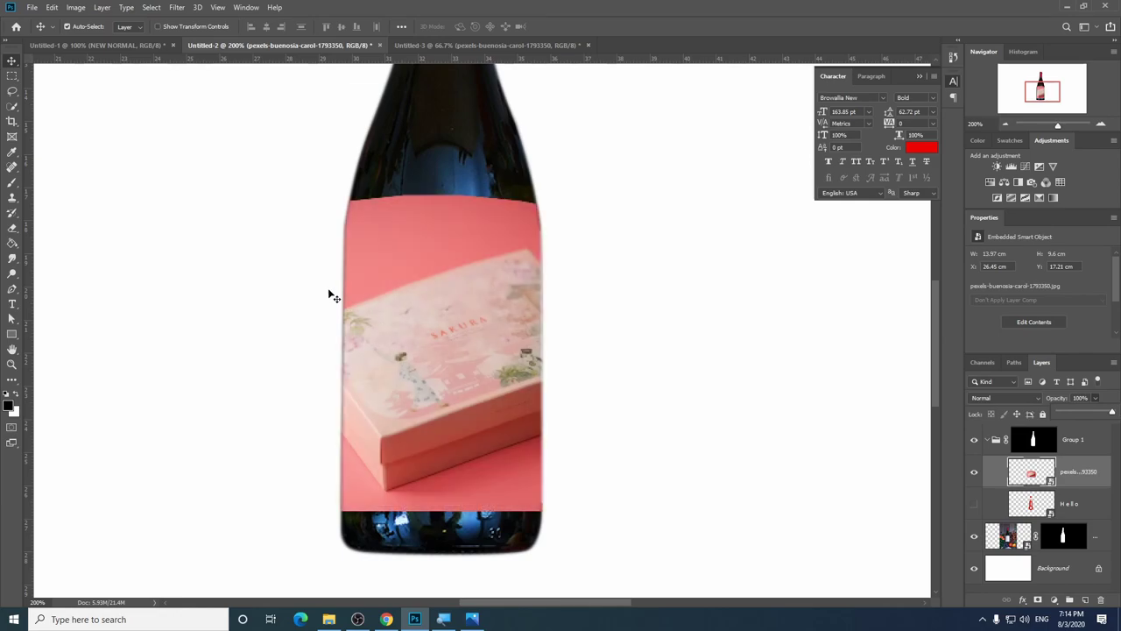
# Lower the box photo's opacity to 53% and shrink it slightly from a corner.
pyautogui.scroll(-2, 576, 254)
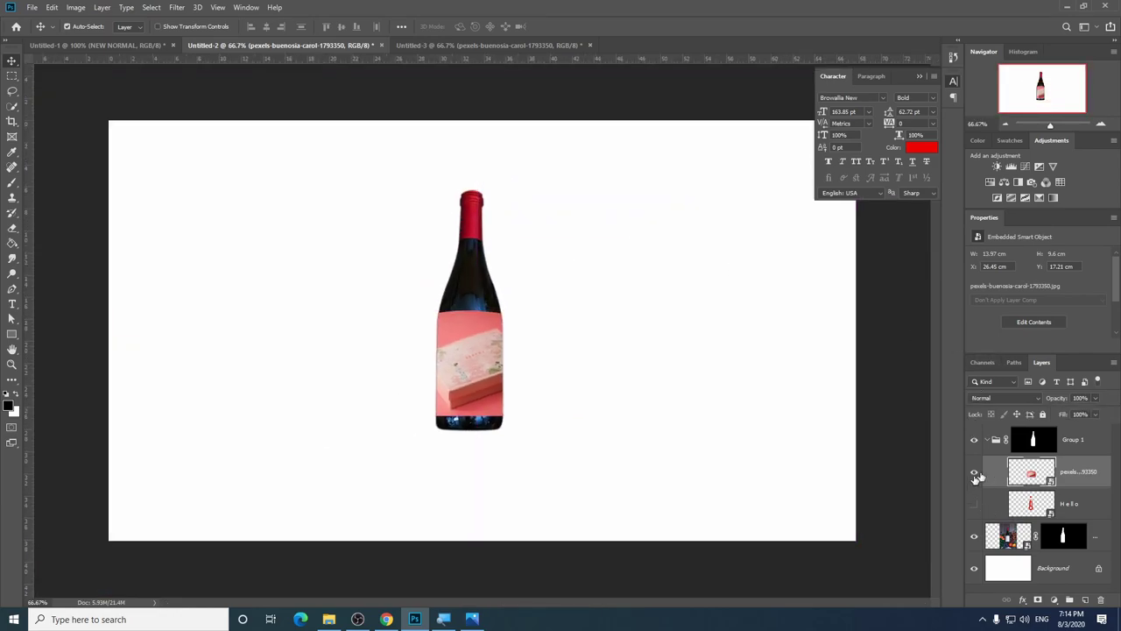
pyautogui.click(1097, 400)
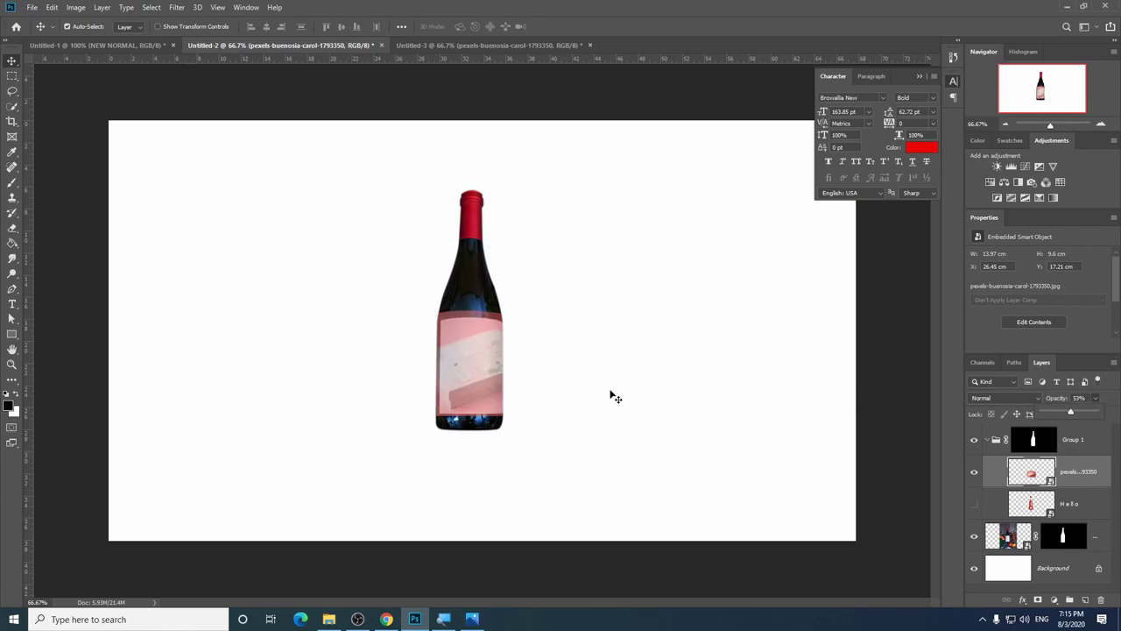
pyautogui.hotkey('ctrl', 't')
pyautogui.hotkey('ctrl', '+')
pyautogui.hotkey('ctrl', '+')
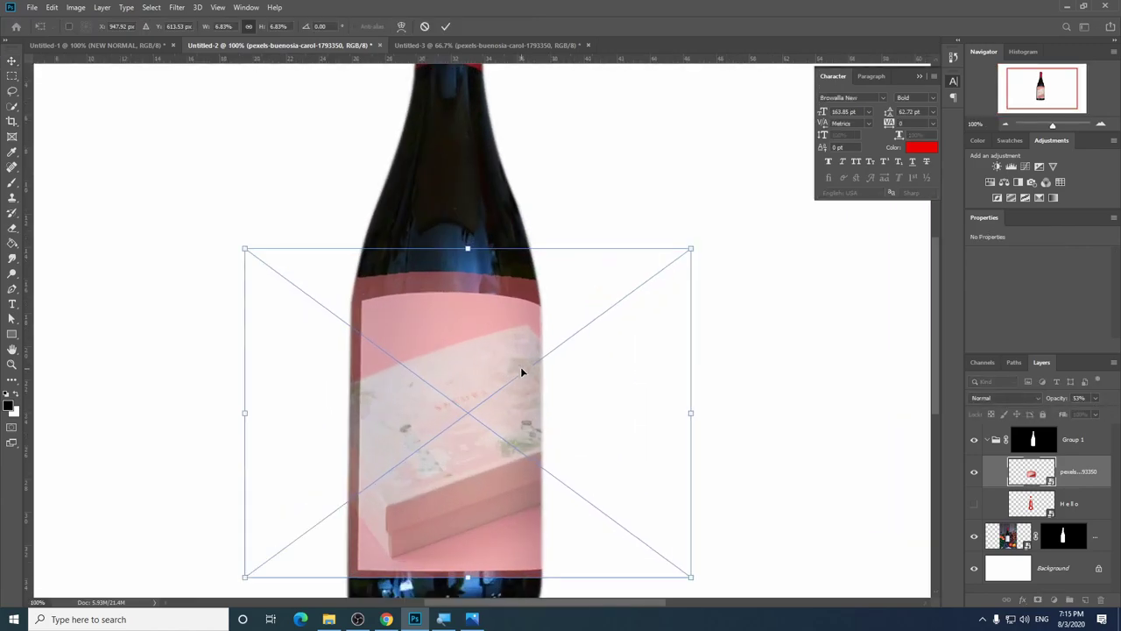
pyautogui.moveTo(424, 529); pyautogui.dragTo(430, 535)
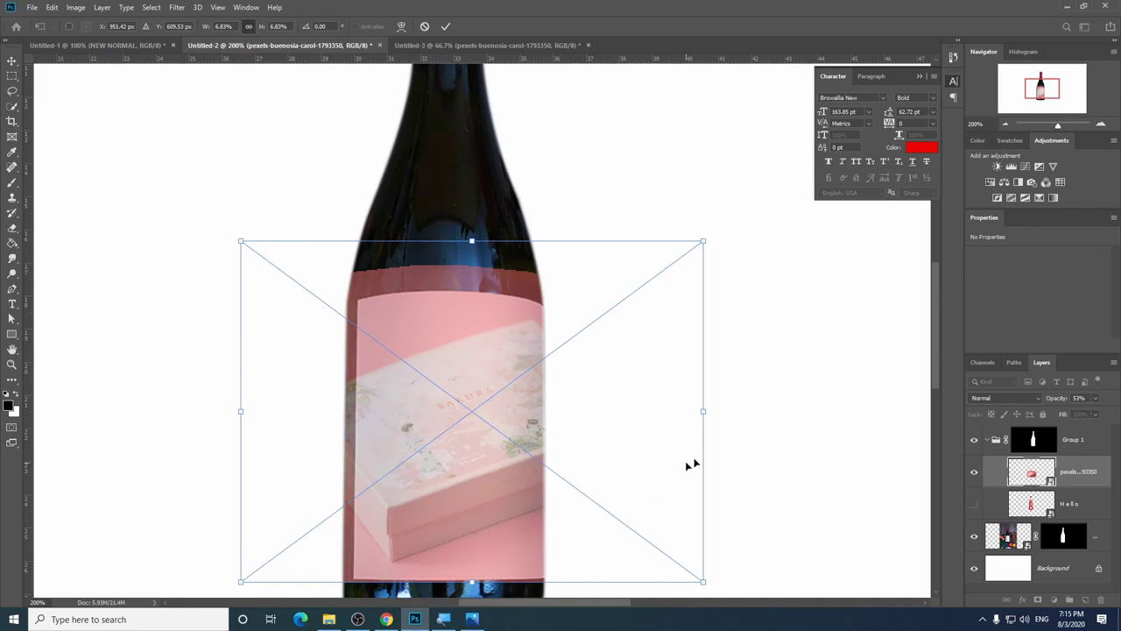
pyautogui.moveTo(703, 241); pyautogui.dragTo(674, 265)
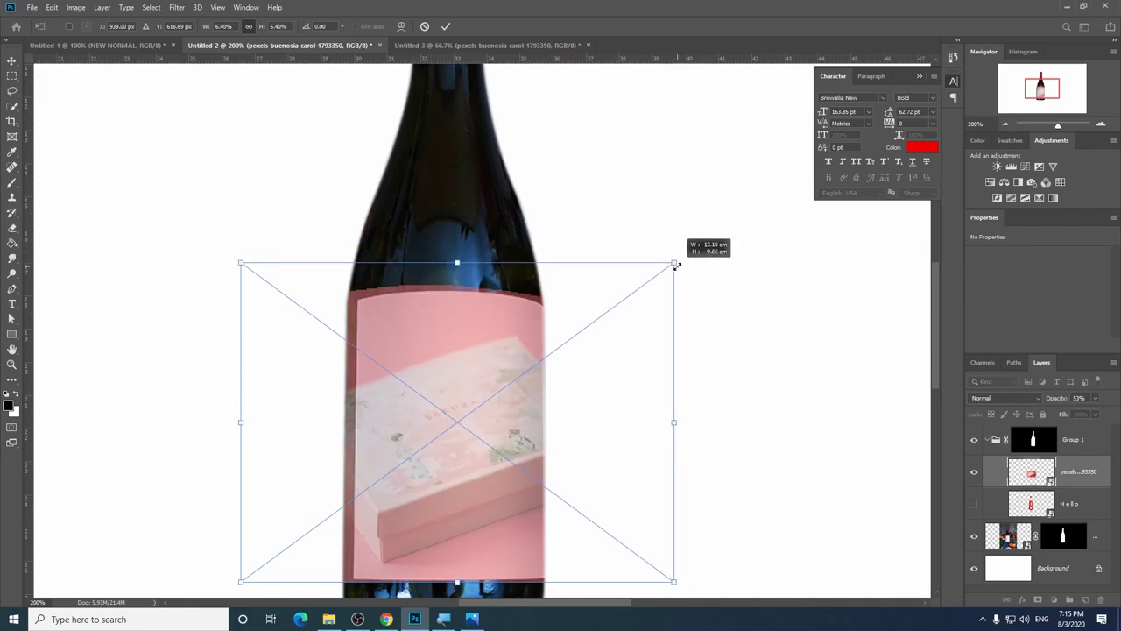
pyautogui.press('Return')
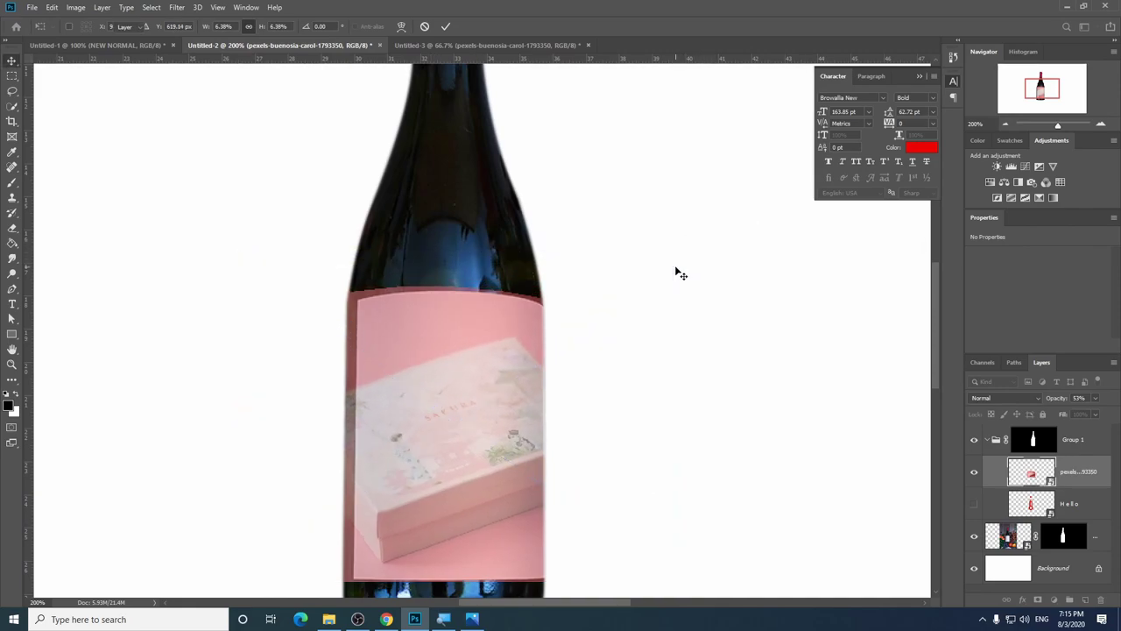
# Start a new free transform on the box photo and bring up its transform options.
pyautogui.rightClick(458, 357)
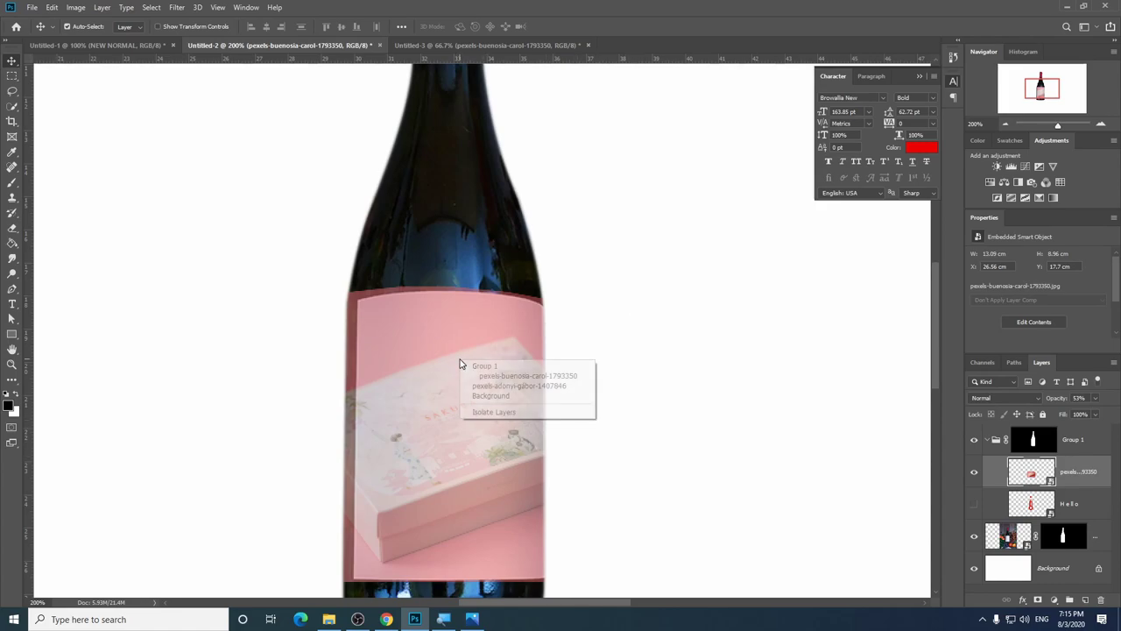
pyautogui.press('Escape')
pyautogui.hotkey('ctrl', 't')
pyautogui.rightClick(453, 348)
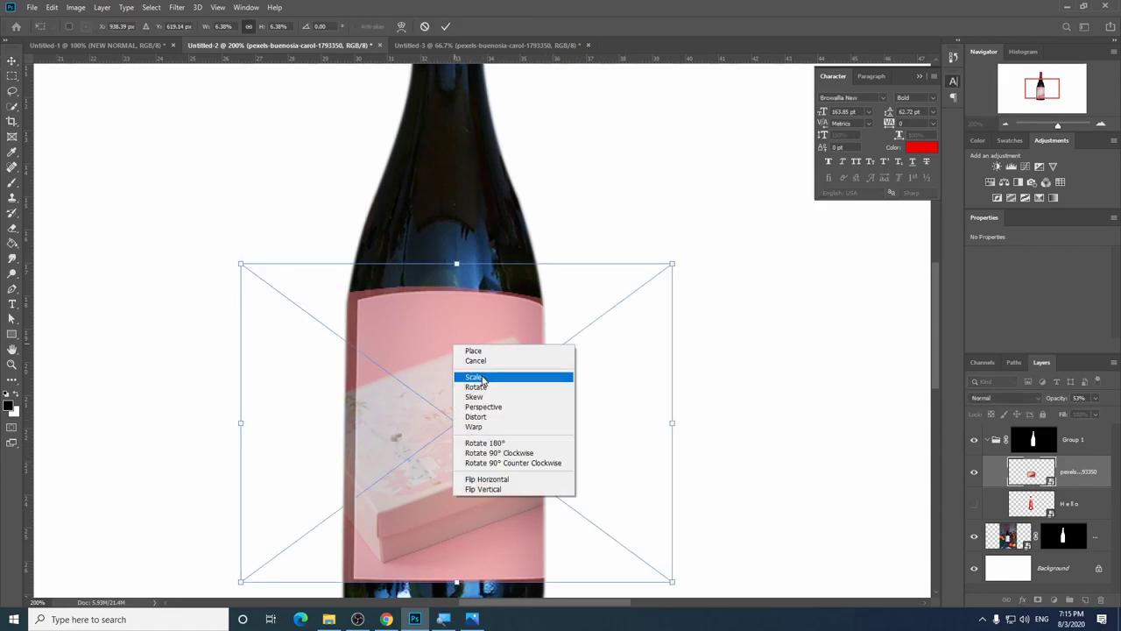
# Warp the box photo's sides inward onto the bottle label, commit, and set opacity to 100%.
pyautogui.click(480, 427)
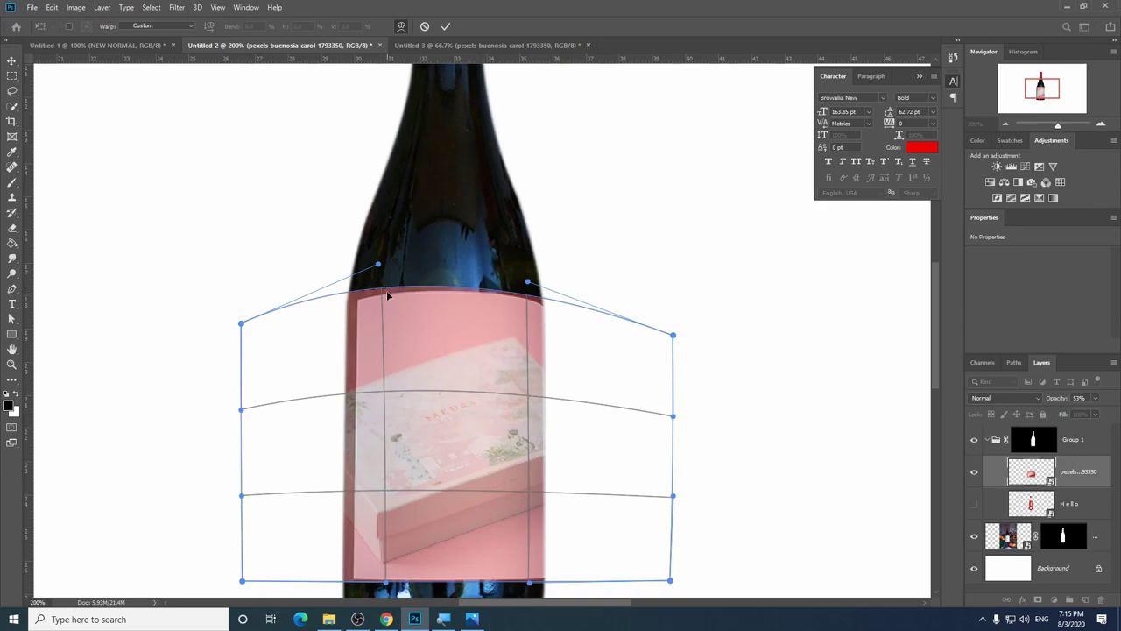
pyautogui.moveTo(288, 343); pyautogui.dragTo(282, 364)
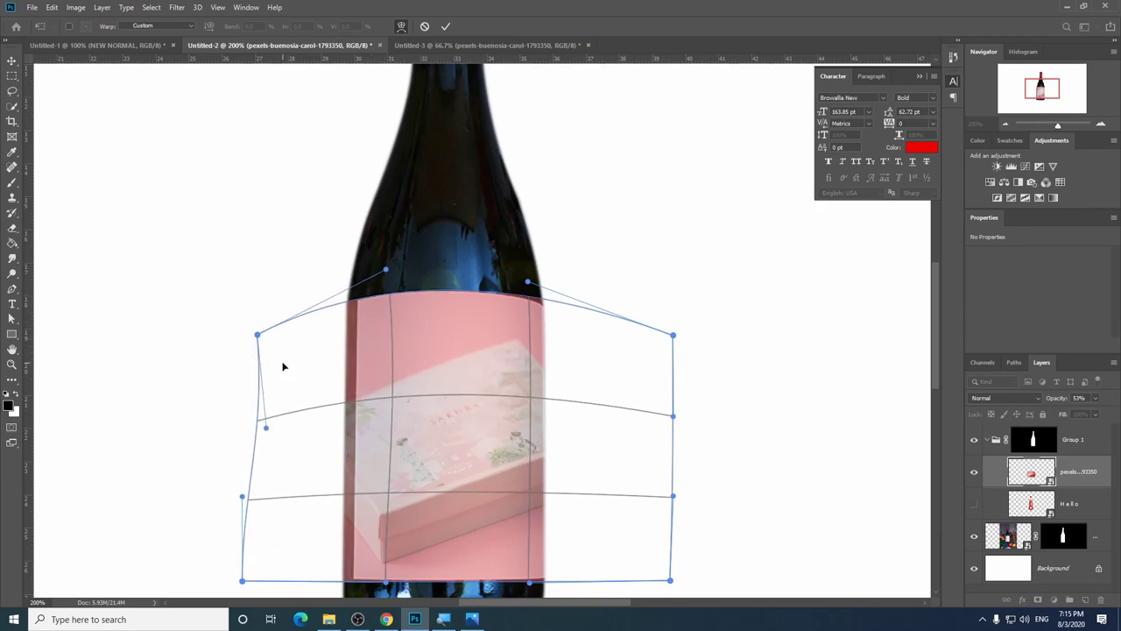
pyautogui.moveTo(658, 363)
pyautogui.mouseDown()
pyautogui.moveTo(633, 360)
pyautogui.moveTo(663, 417)
pyautogui.moveTo(628, 421)
pyautogui.mouseUp()
pyautogui.moveTo(644, 564); pyautogui.dragTo(613, 563)
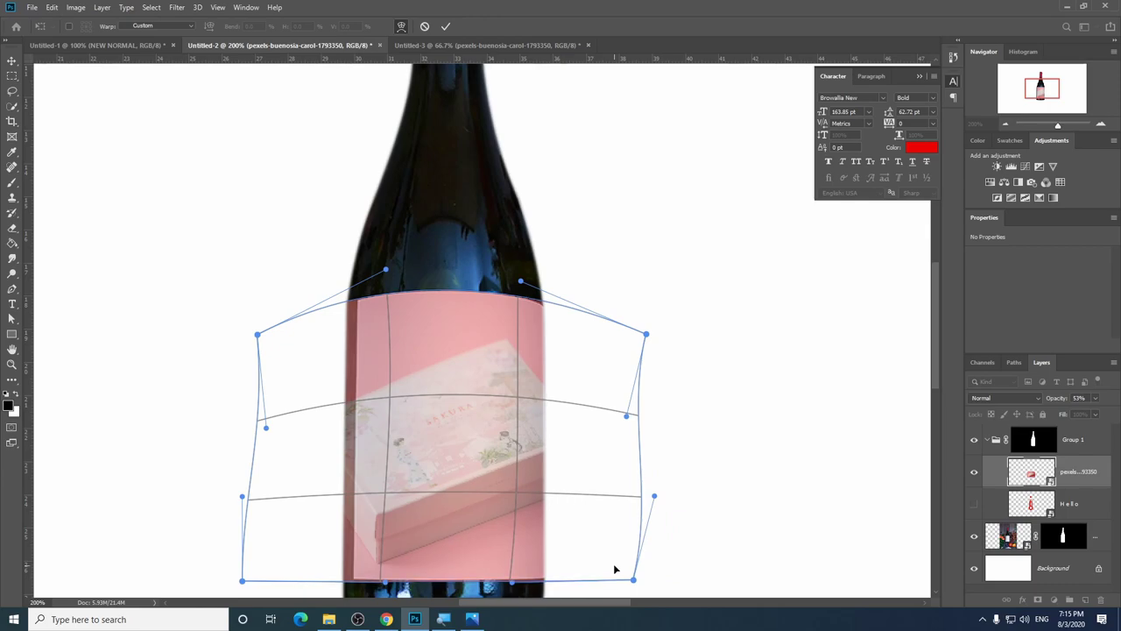
pyautogui.moveTo(262, 568); pyautogui.dragTo(264, 567)
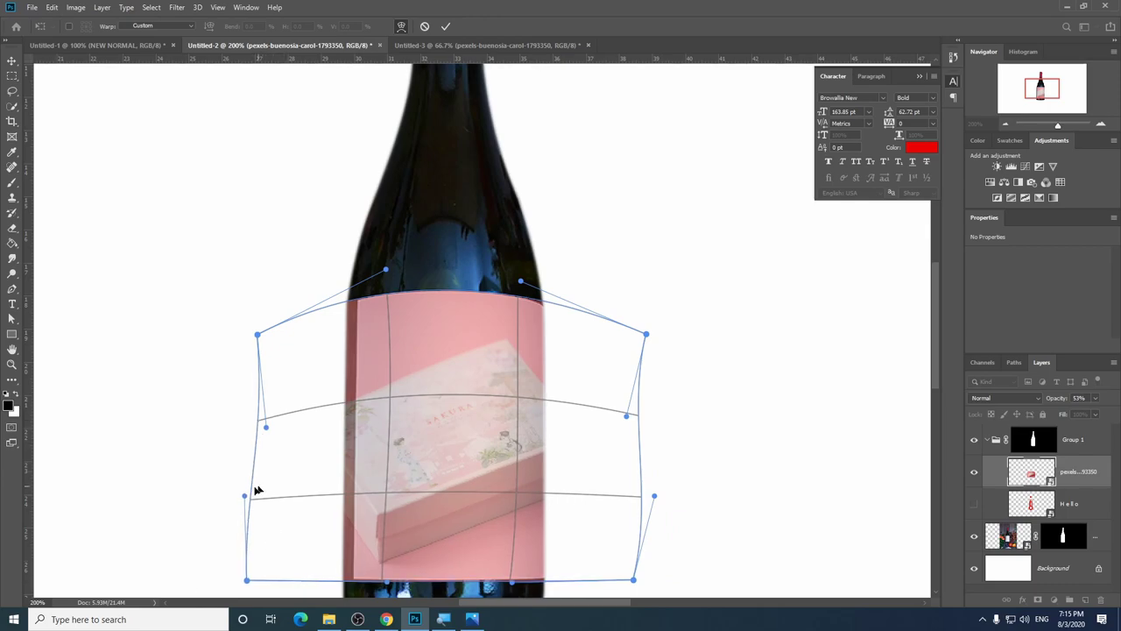
pyautogui.moveTo(269, 524); pyautogui.dragTo(273, 539)
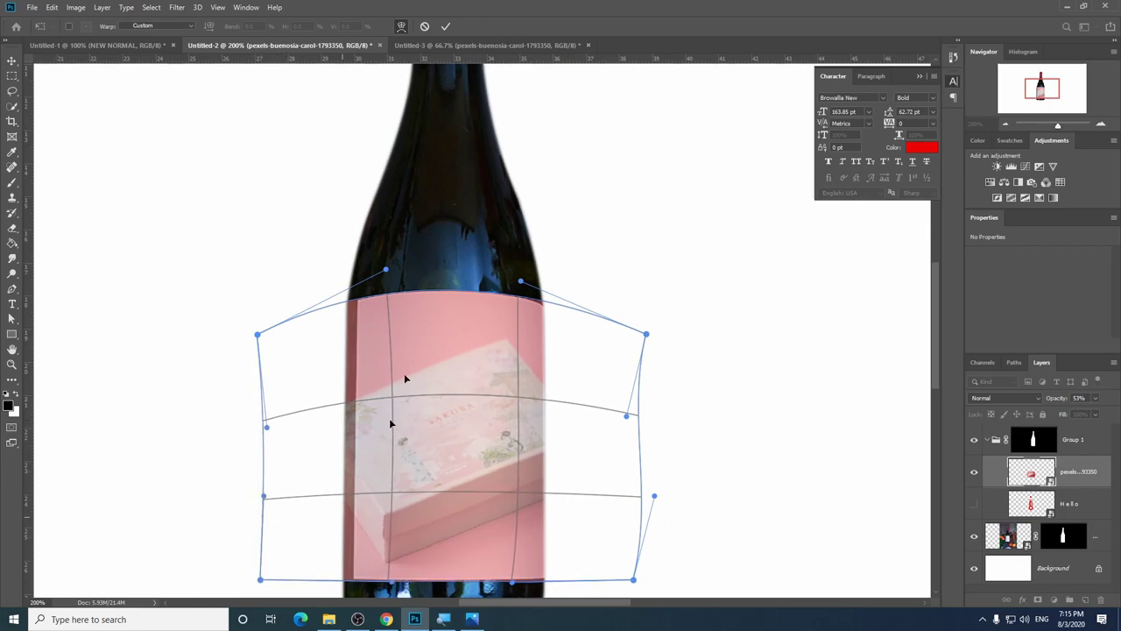
pyautogui.press('Return')
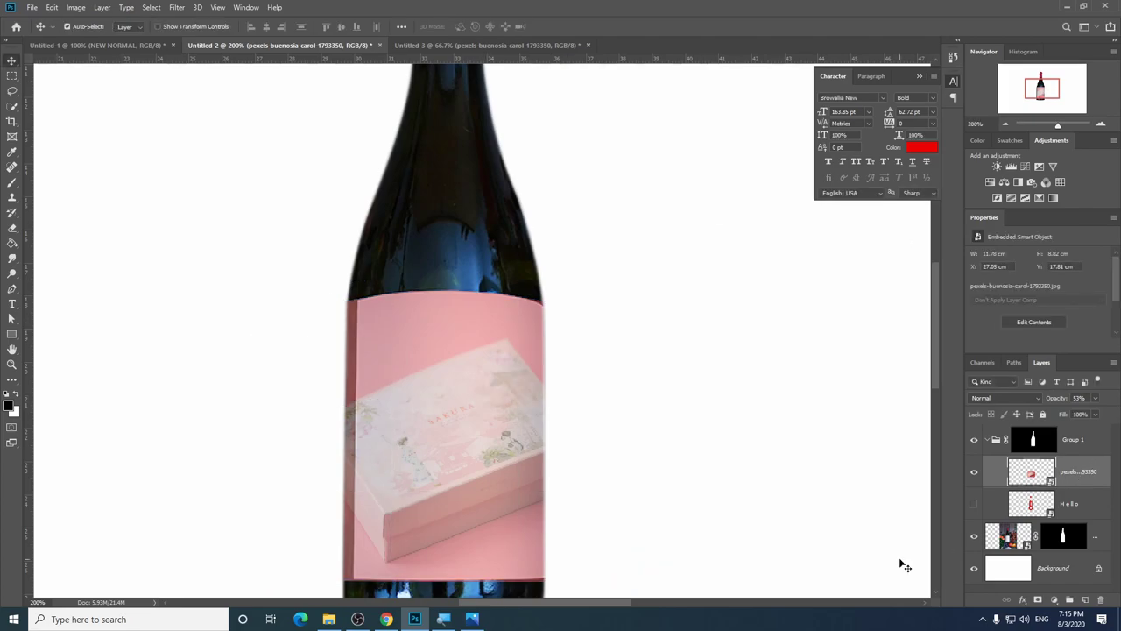
pyautogui.click(1095, 399)
pyautogui.moveTo(1092, 414); pyautogui.dragTo(1106, 413)
# Zoom out, toggle the box photo to compare, and hide the Hello text layer.
pyautogui.click(600, 345)
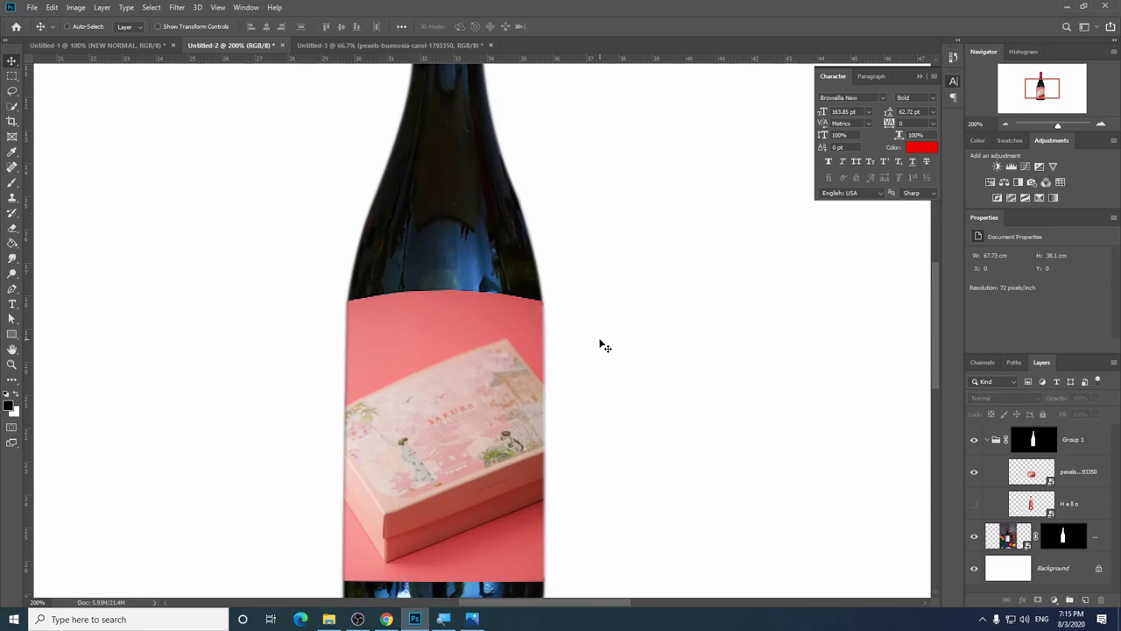
pyautogui.hotkey('ctrl', '-')
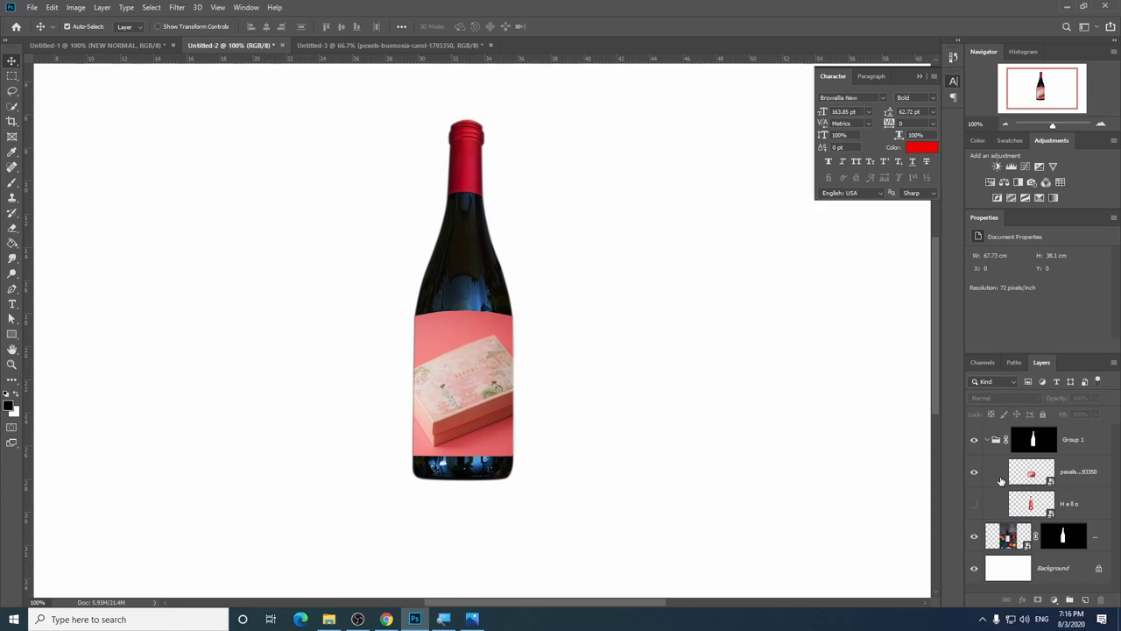
pyautogui.click(973, 473)
pyautogui.click(973, 473)
pyautogui.click(976, 501)
pyautogui.scroll(2, 495, 381)
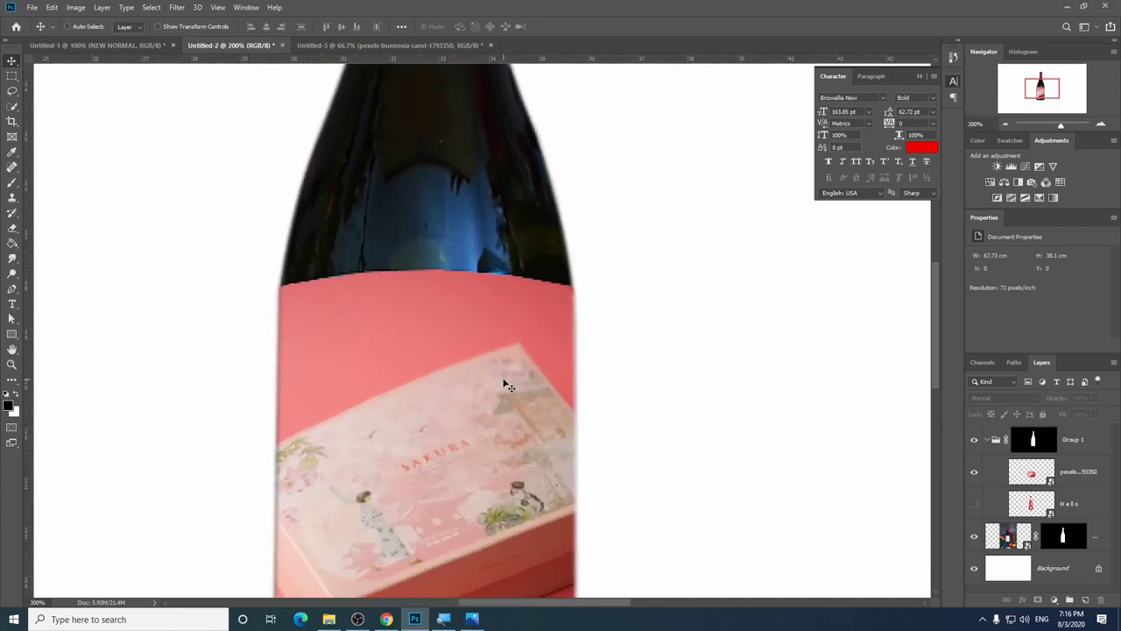
pyautogui.scroll(-1, 516, 385)
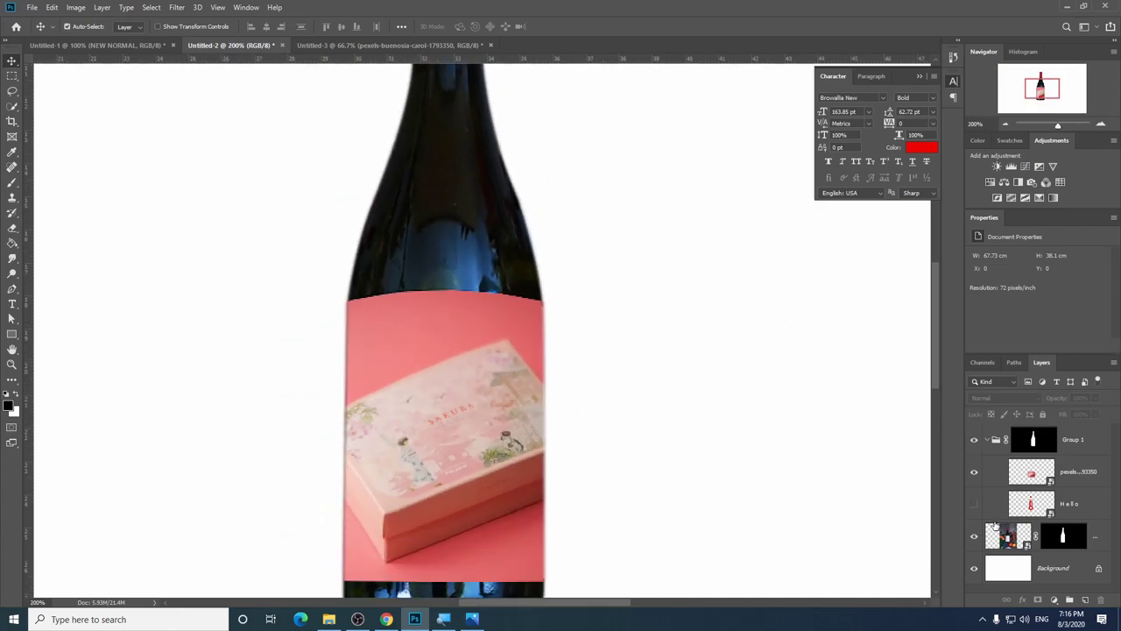
# Hide the box photo and trace the blank label with a closed four-anchor Pen path.
pyautogui.click(978, 474)
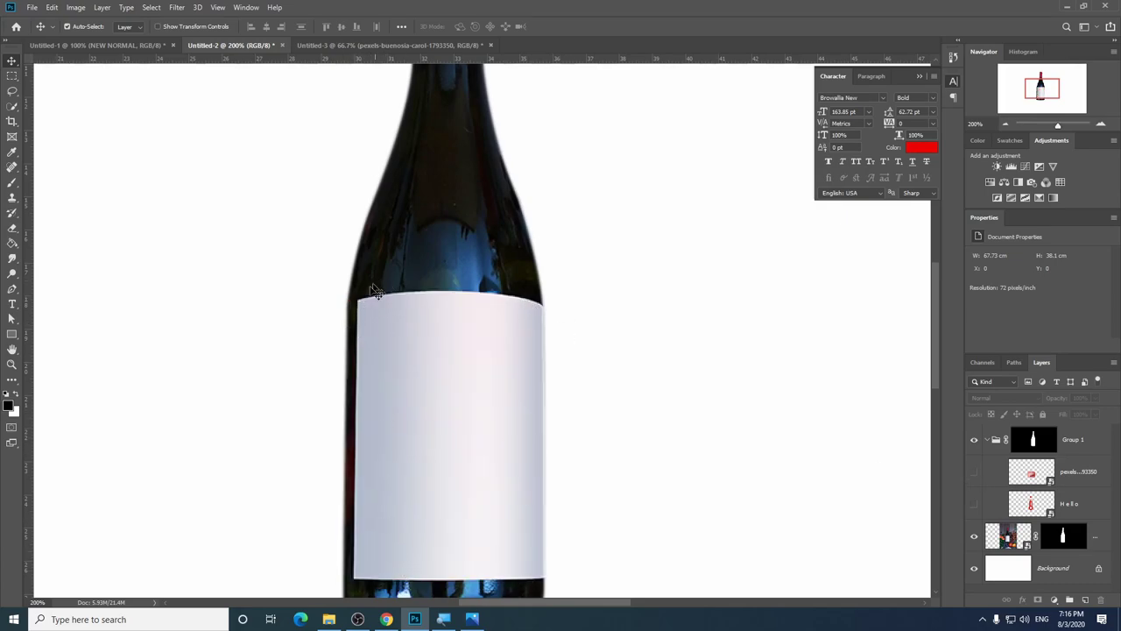
pyautogui.click(1086, 479)
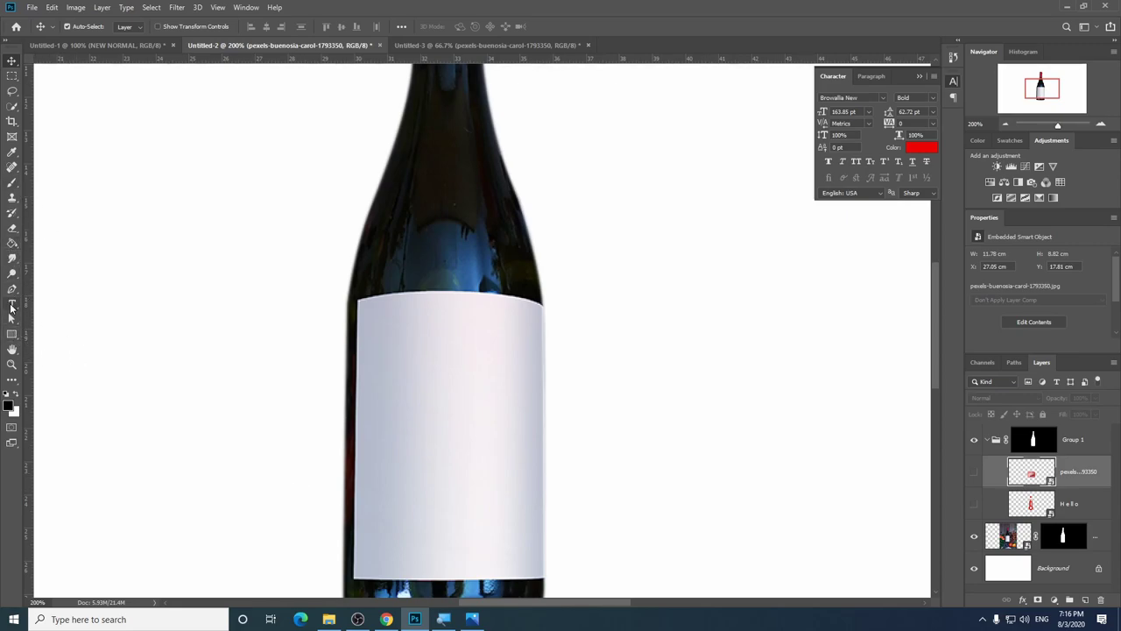
pyautogui.click(11, 290)
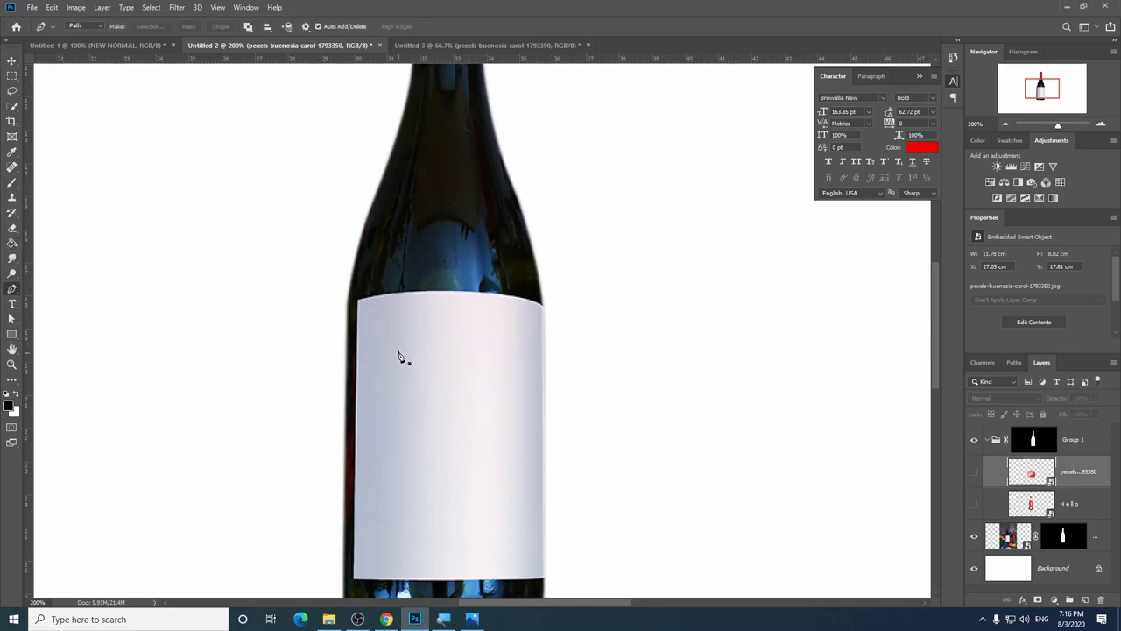
pyautogui.click(358, 301)
pyautogui.moveTo(544, 307)
pyautogui.mouseDown()
pyautogui.moveTo(605, 357)
pyautogui.moveTo(556, 374)
pyautogui.mouseUp()
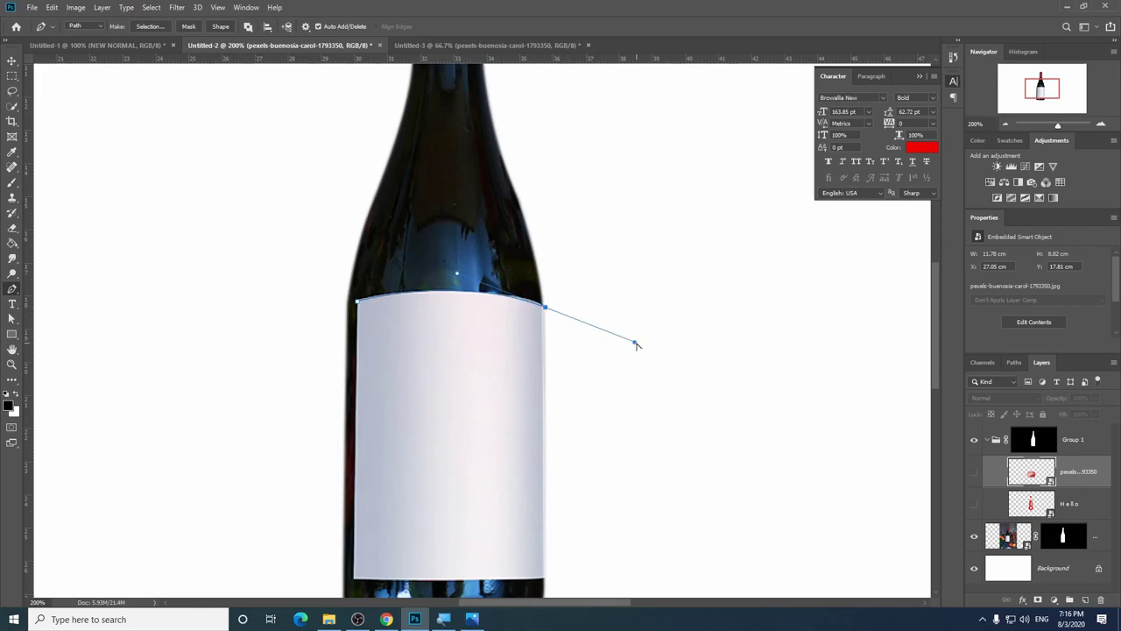
pyautogui.click(545, 578)
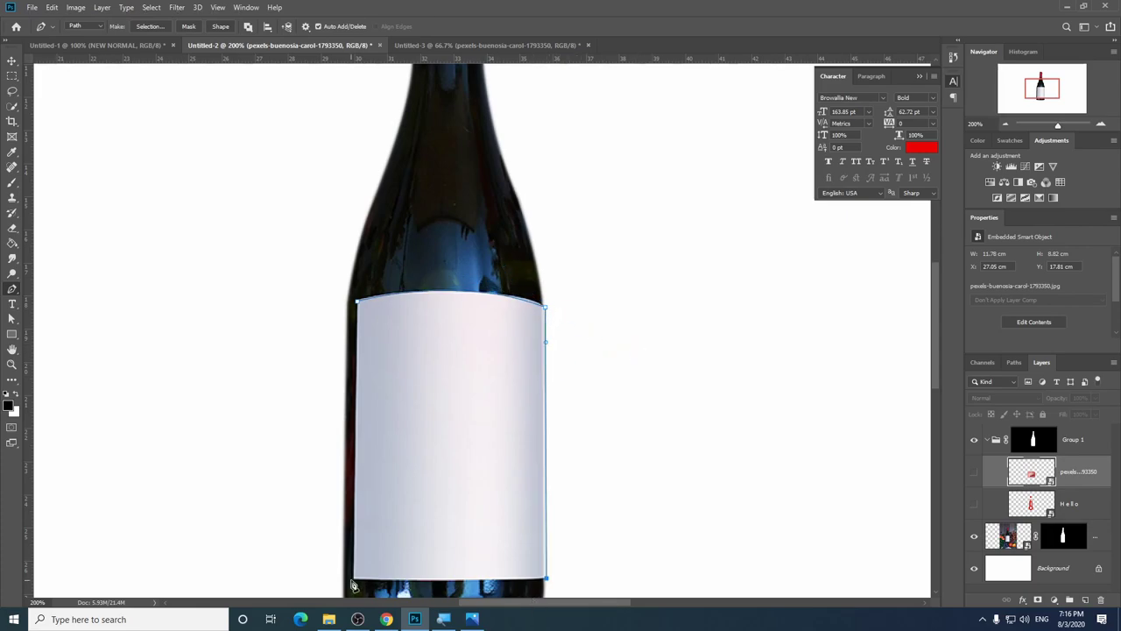
pyautogui.click(354, 579)
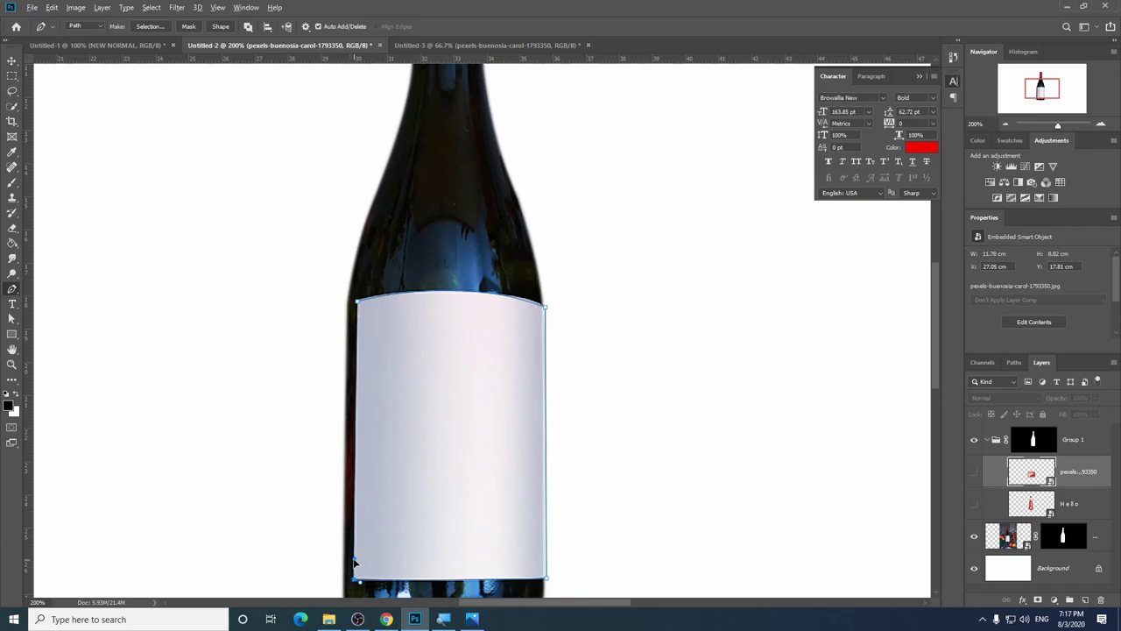
pyautogui.click(357, 302)
pyautogui.hotkey('ctrl', '+')
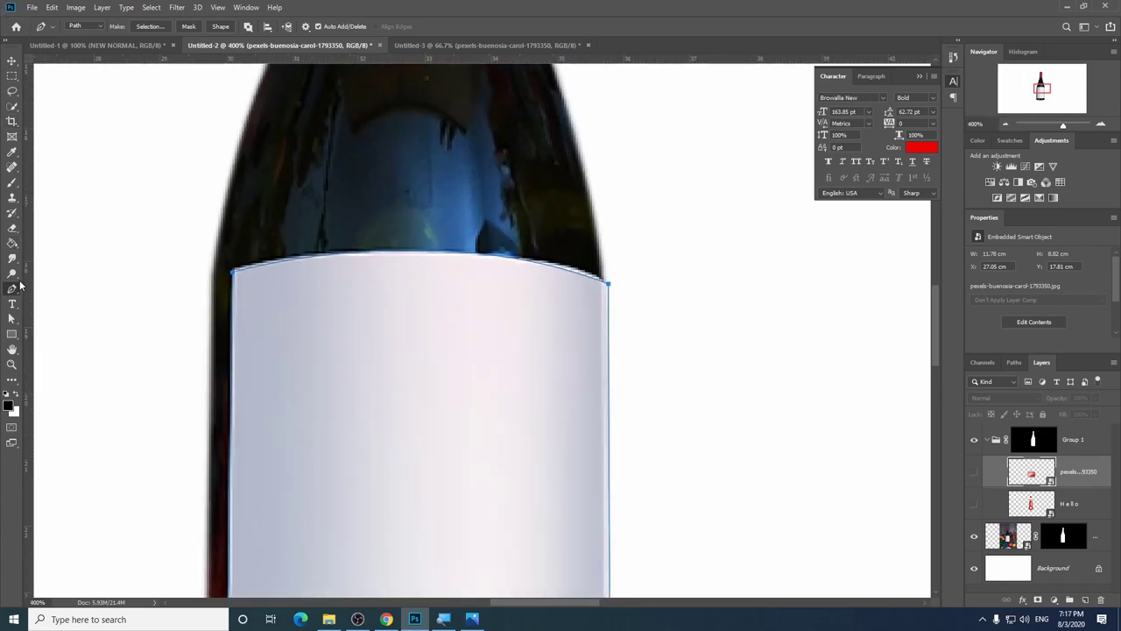
# Reshape the path's top edge with Convert Point and Direct Selection to follow the label's curve.
pyautogui.rightClick(10, 296)
pyautogui.click(61, 346)
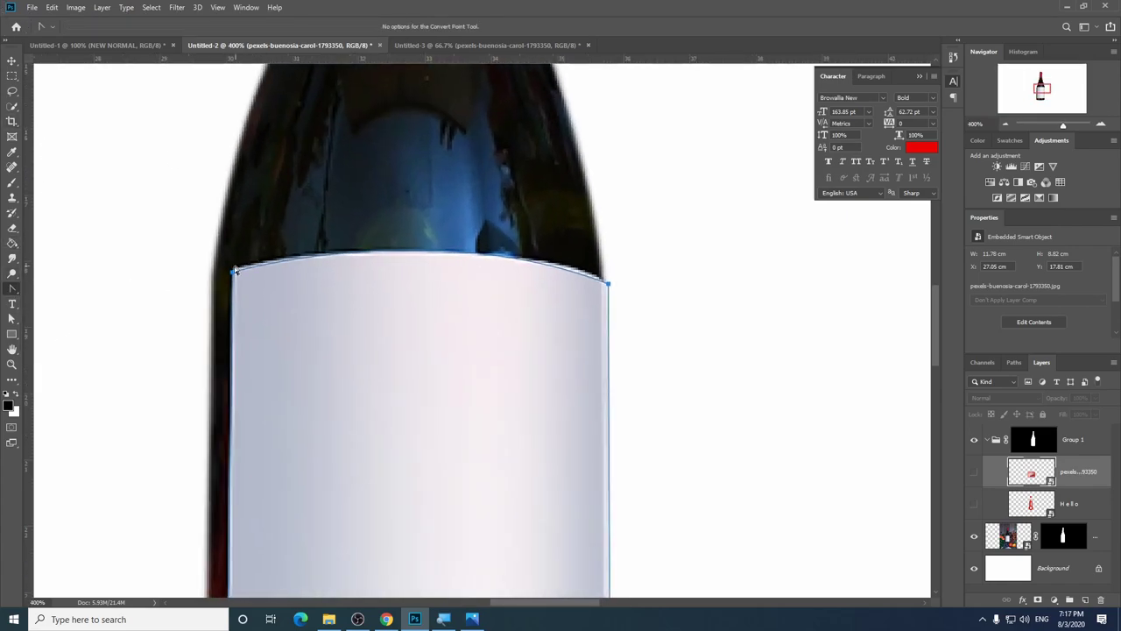
pyautogui.click(608, 284)
pyautogui.hotkey('ctrl', 'z')
pyautogui.click(13, 317)
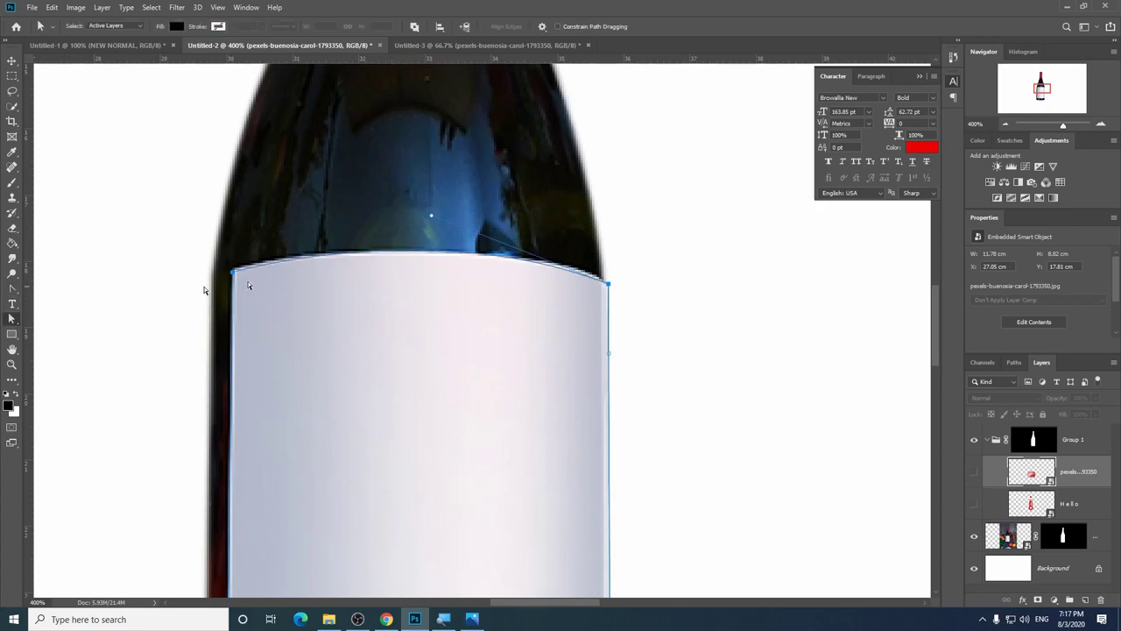
pyautogui.click(236, 275)
pyautogui.press('p')
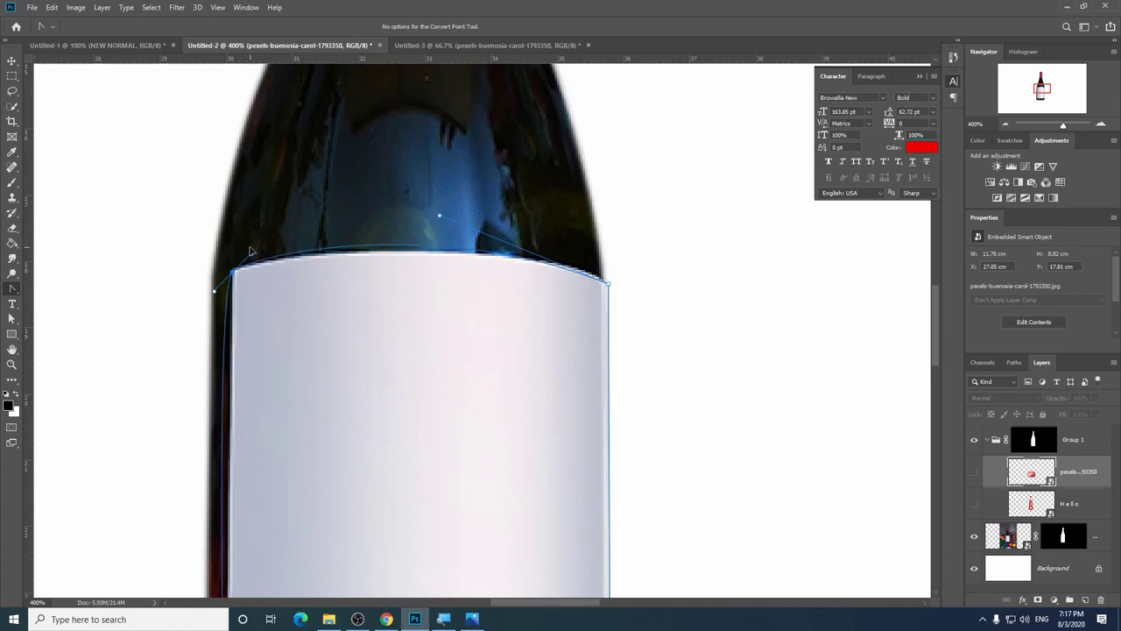
pyautogui.moveTo(234, 273)
pyautogui.mouseDown()
pyautogui.moveTo(243, 251)
pyautogui.moveTo(231, 263)
pyautogui.mouseUp()
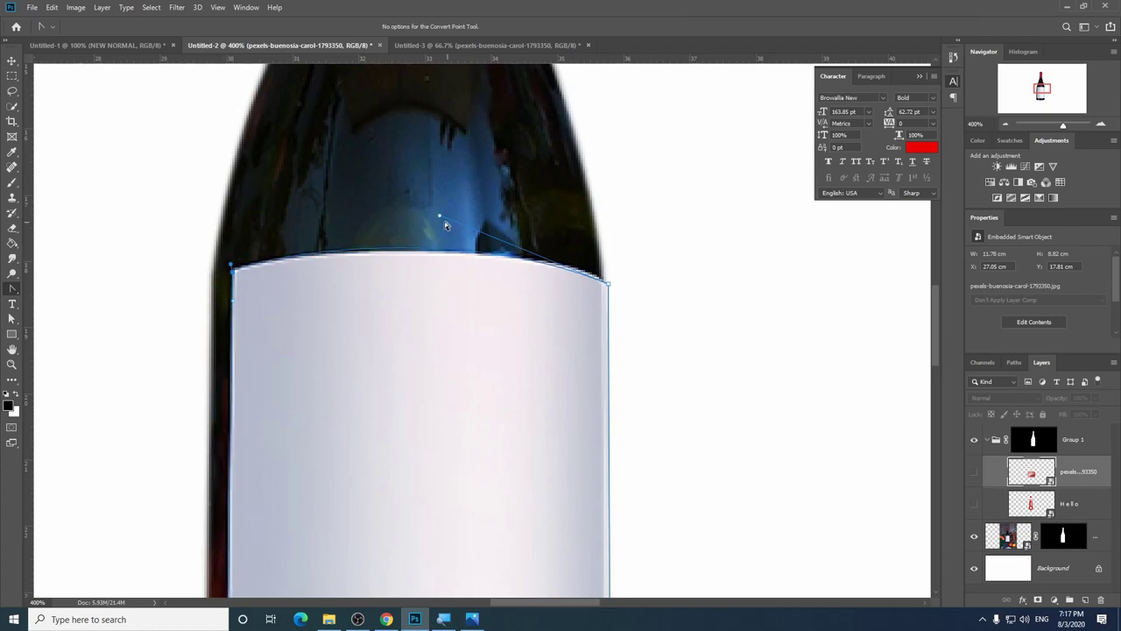
pyautogui.click(609, 285)
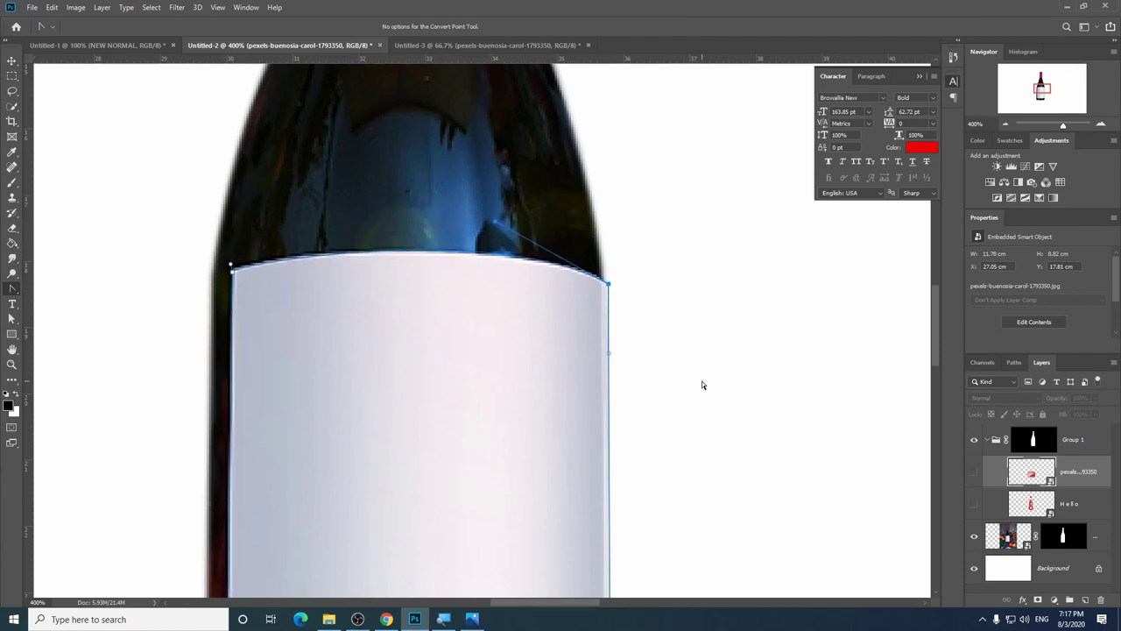
pyautogui.hotkey('ctrl', '1')
pyautogui.hotkey('ctrl', '+')
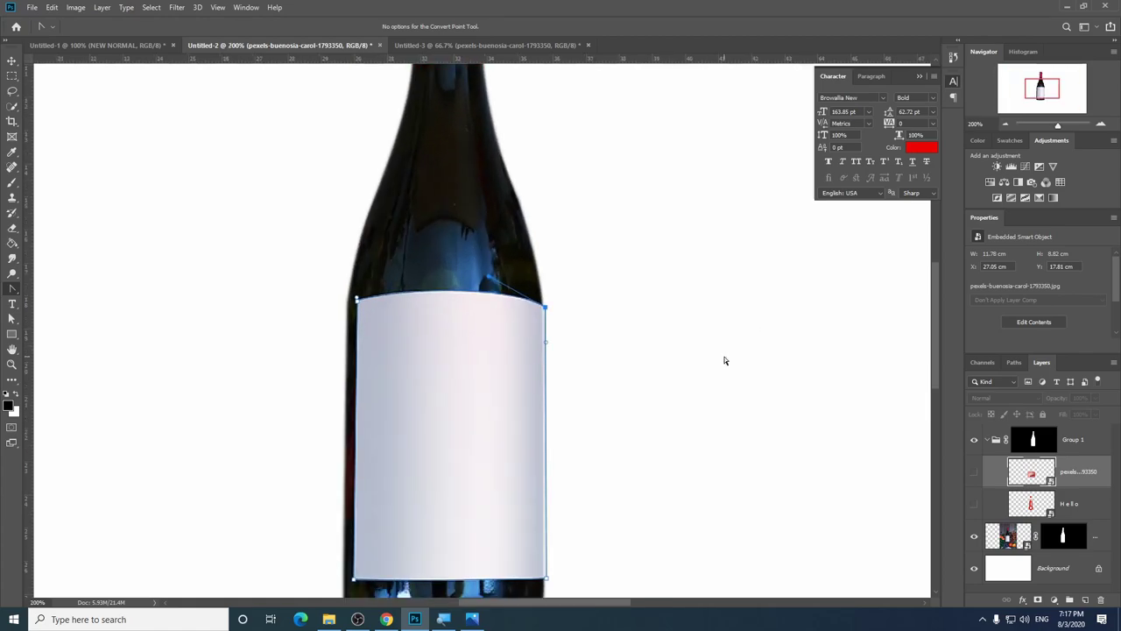
pyautogui.hotkey('ctrl', '+')
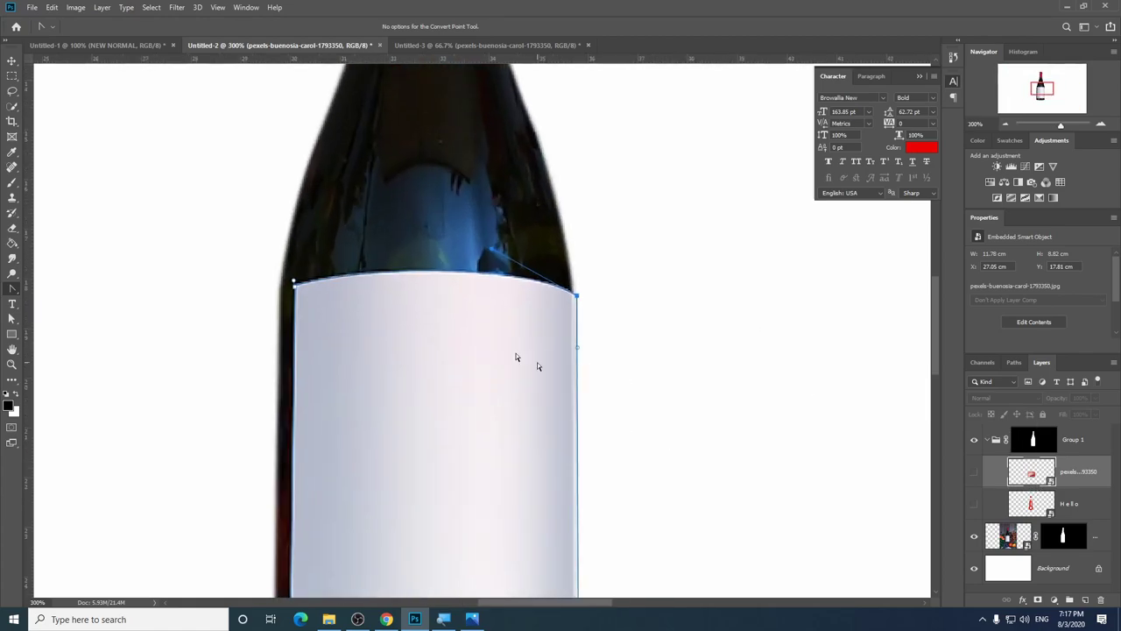
# Make a selection from the traced path, show the box photo, and add a layer mask.
pyautogui.rightClick(578, 320)
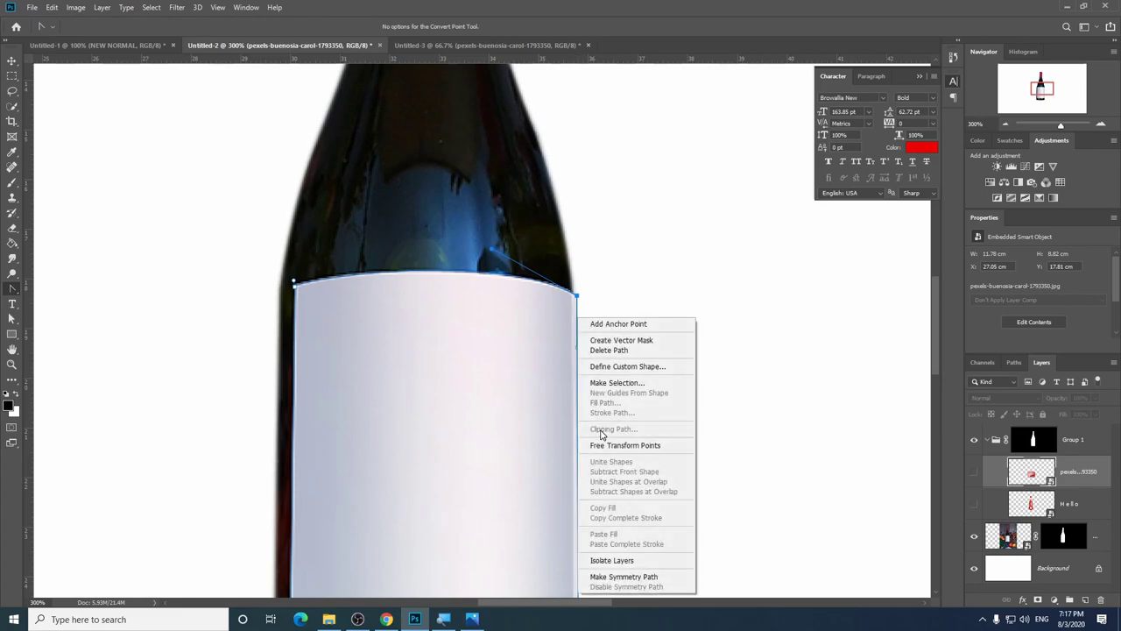
pyautogui.click(616, 382)
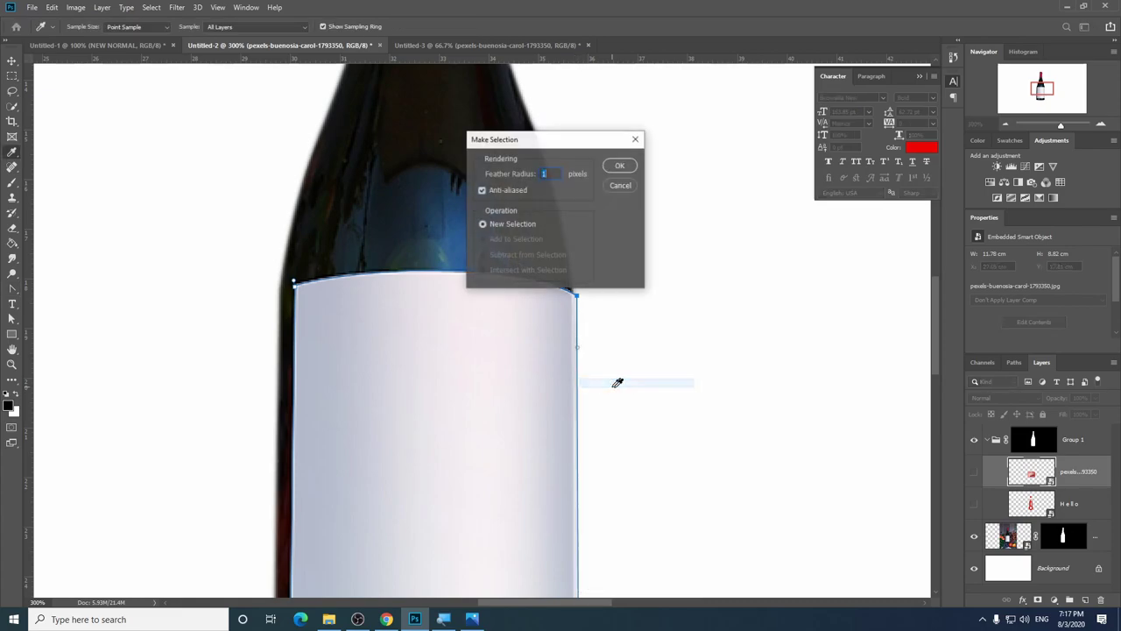
pyautogui.click(620, 167)
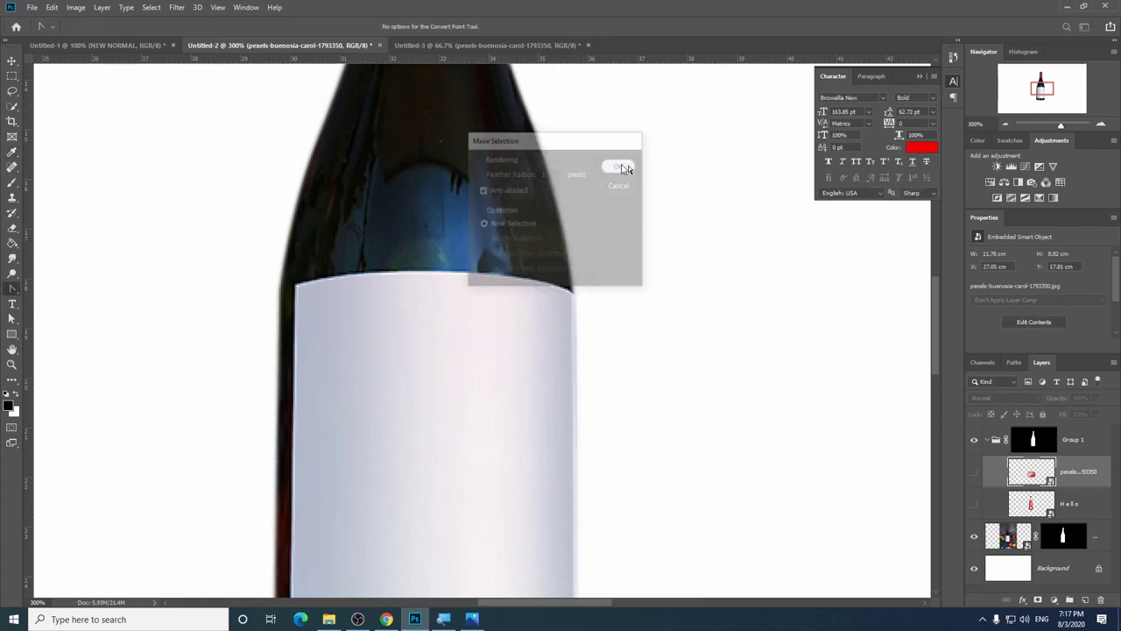
pyautogui.click(974, 473)
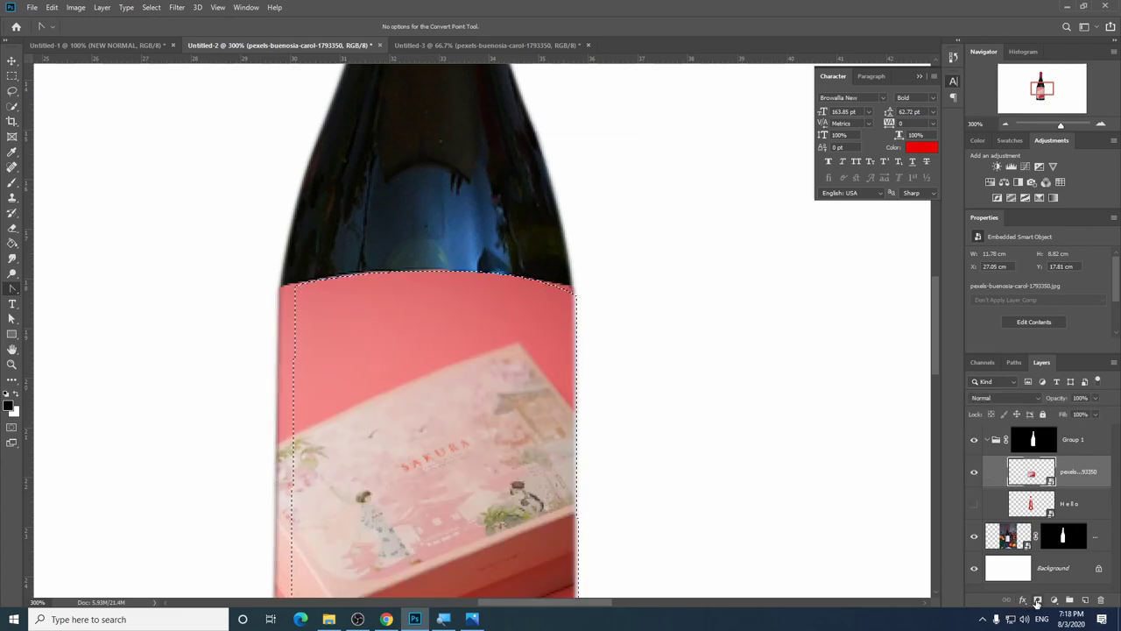
pyautogui.click(1037, 601)
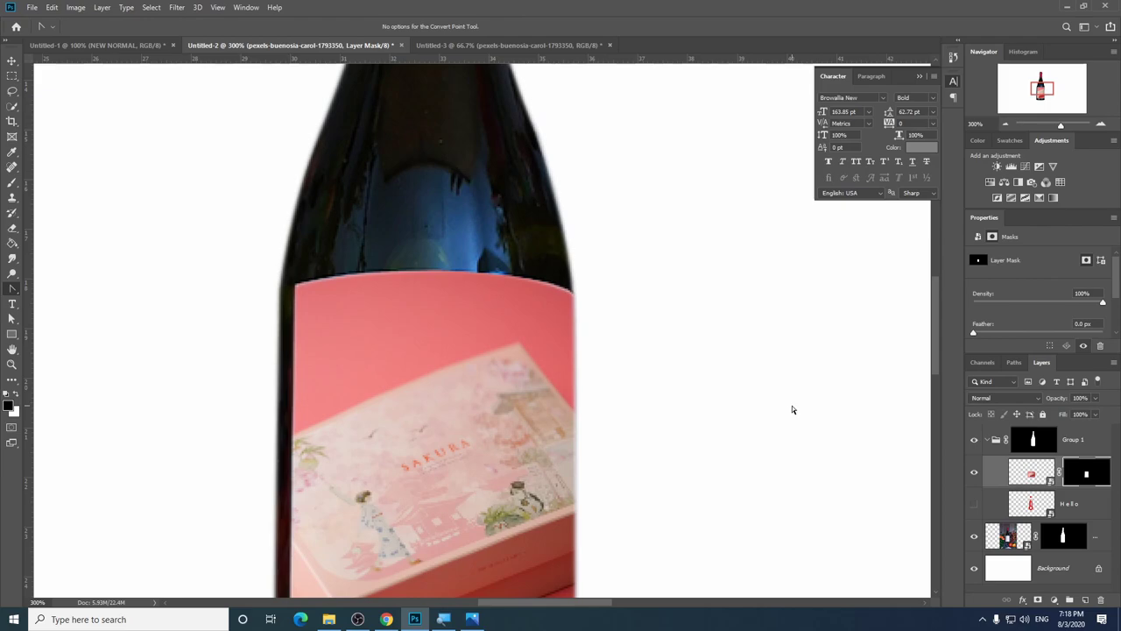
pyautogui.hotkey('ctrl', '-')
pyautogui.hotkey('ctrl', '-')
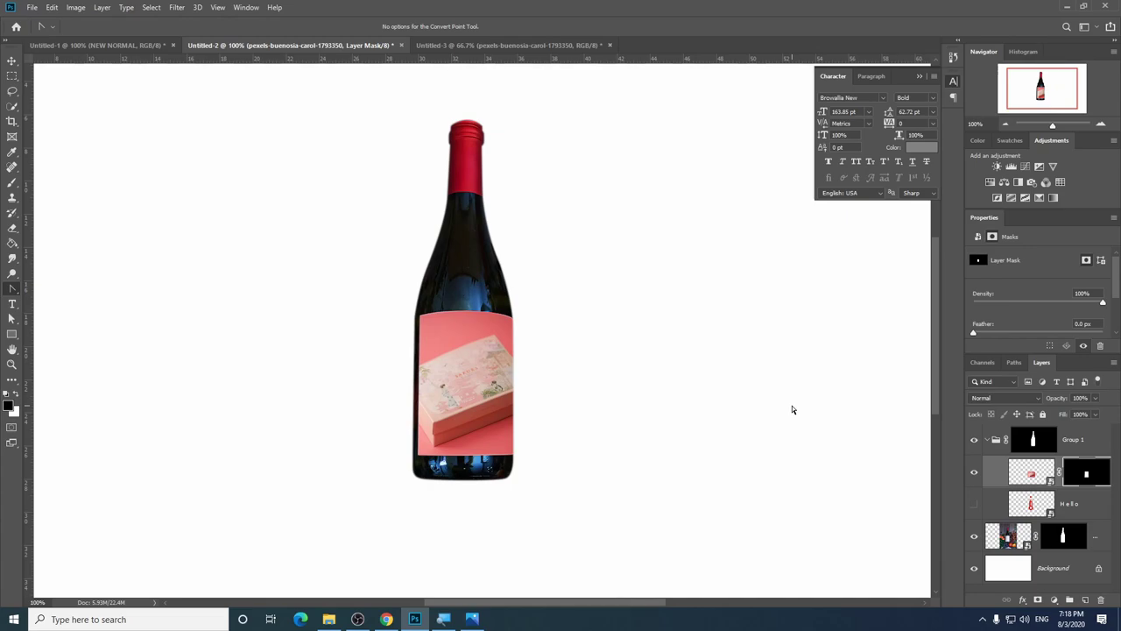
pyautogui.hotkey('ctrl', '+')
pyautogui.hotkey('ctrl', '+')
pyautogui.hotkey('ctrl', '+')
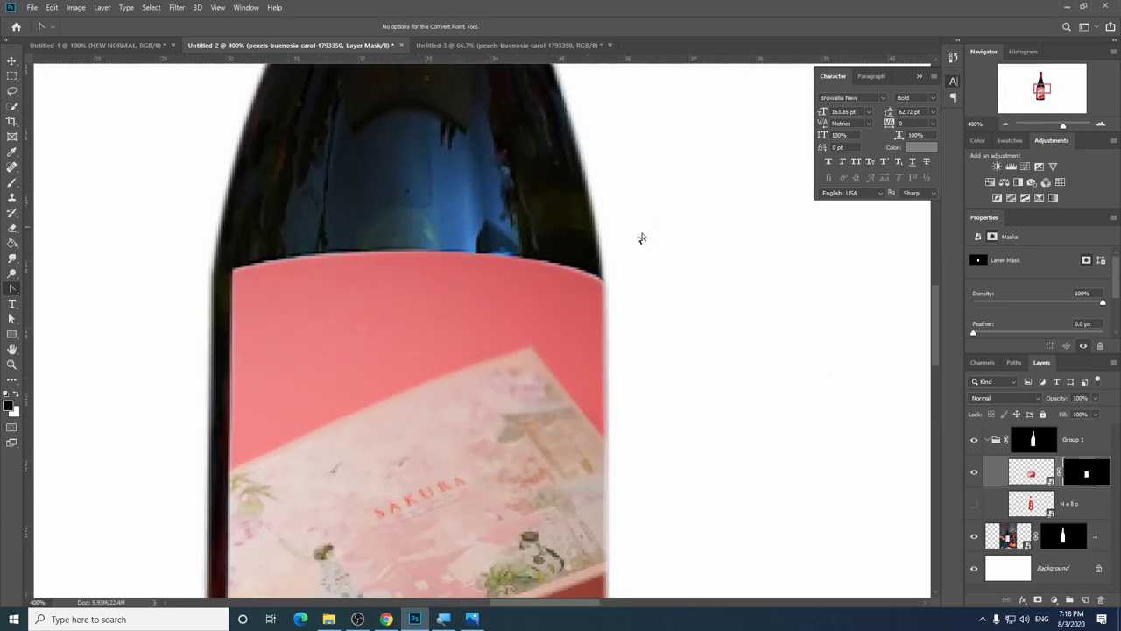
pyautogui.hotkey('ctrl', '-')
pyautogui.hotkey('ctrl', '-')
pyautogui.hotkey('ctrl', '-')
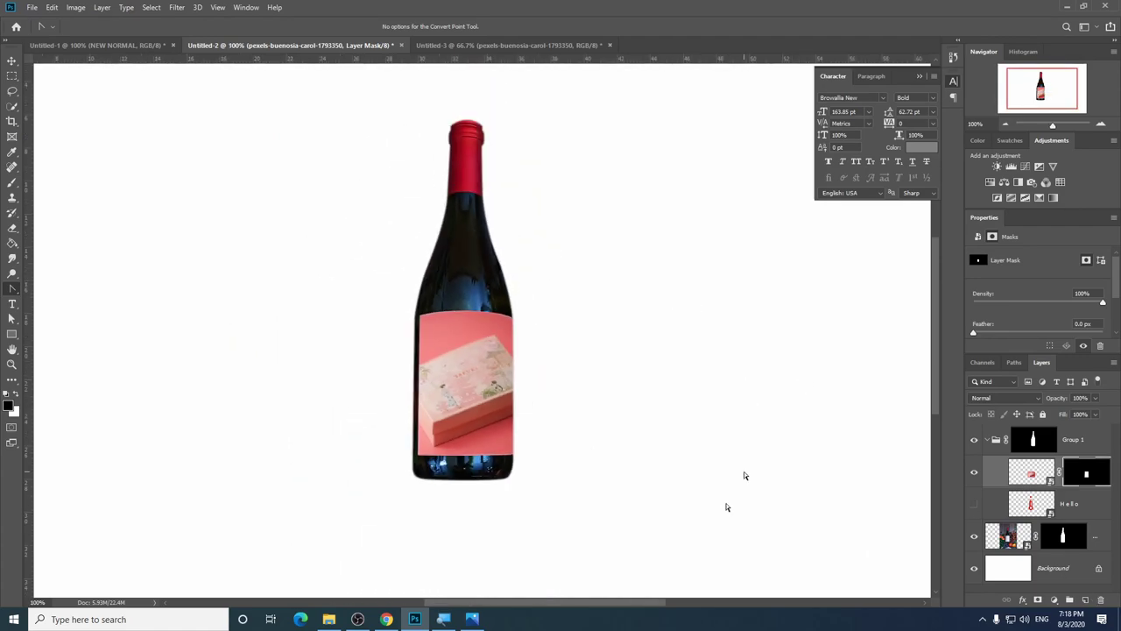
# Switch to the Untitled-3 laptop mockup and briefly enter and exit Free Transform.
pyautogui.click(504, 46)
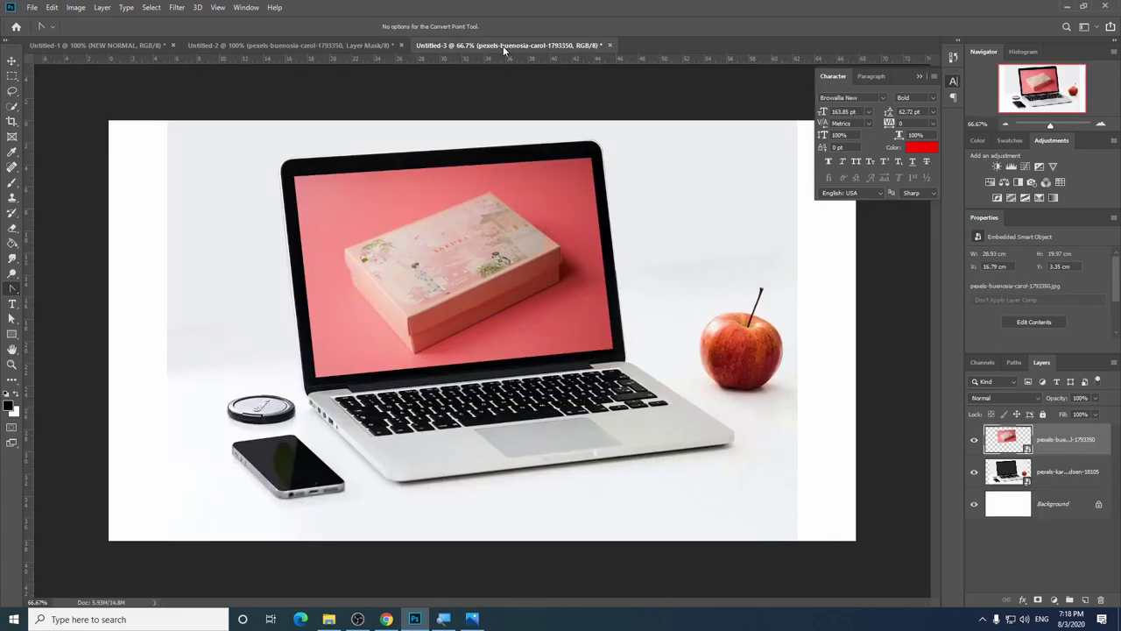
pyautogui.hotkey('ctrl', '-')
pyautogui.hotkey('ctrl', '+')
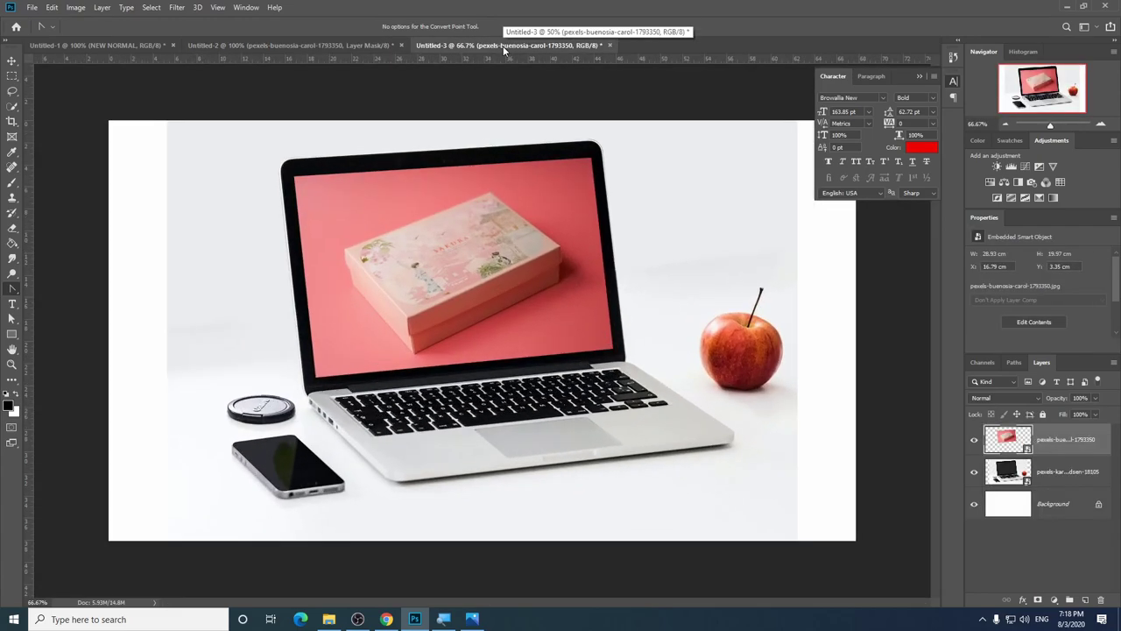
pyautogui.hotkey('ctrl', 't')
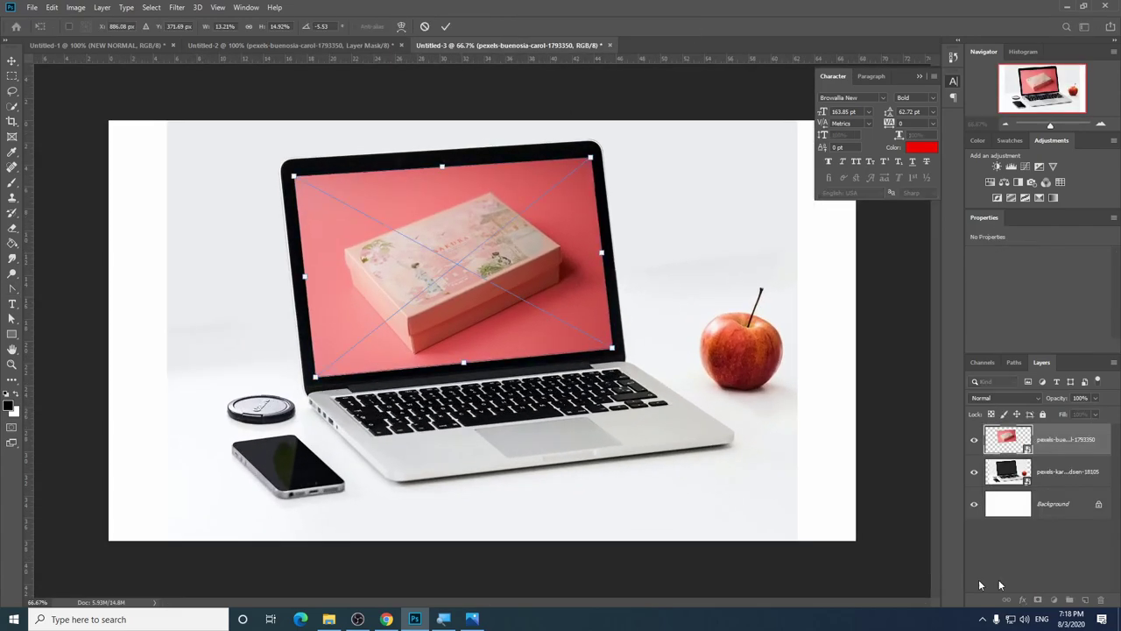
pyautogui.press('Return')
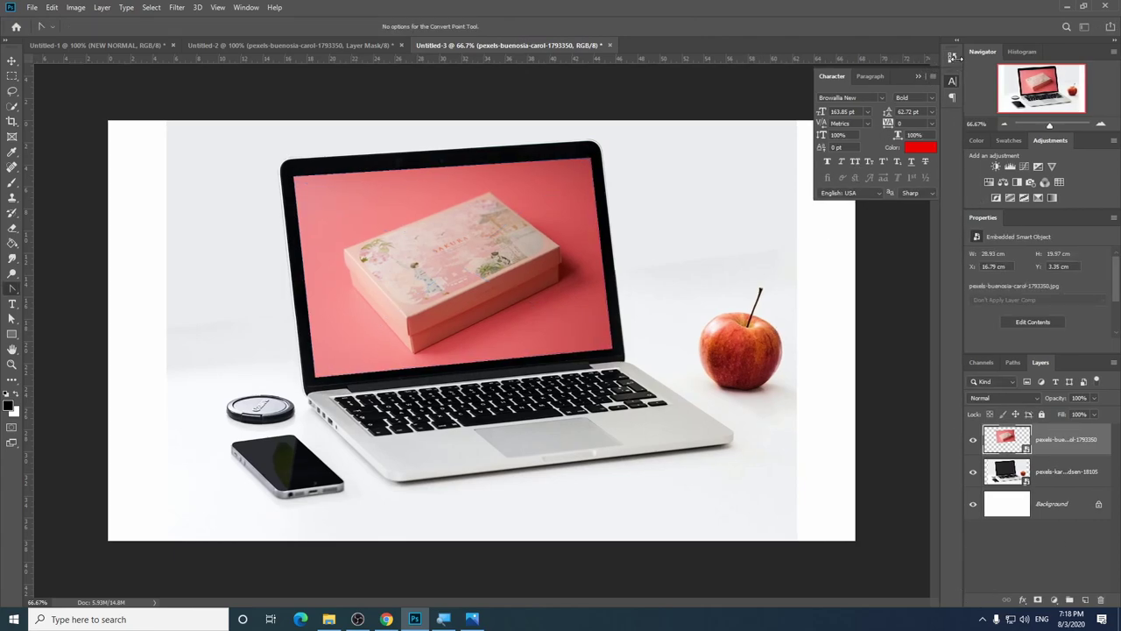
# Revert through History to before the earlier transforms and start a fresh Free Transform.
pyautogui.click(954, 59)
pyautogui.click(884, 260)
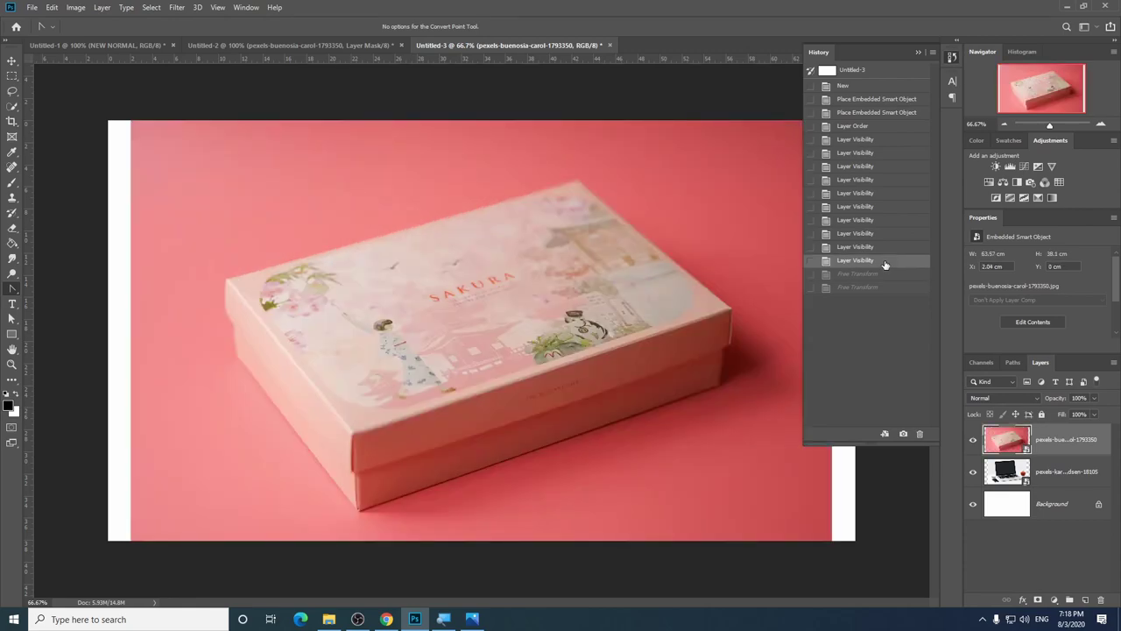
pyautogui.hotkey('ctrl', 't')
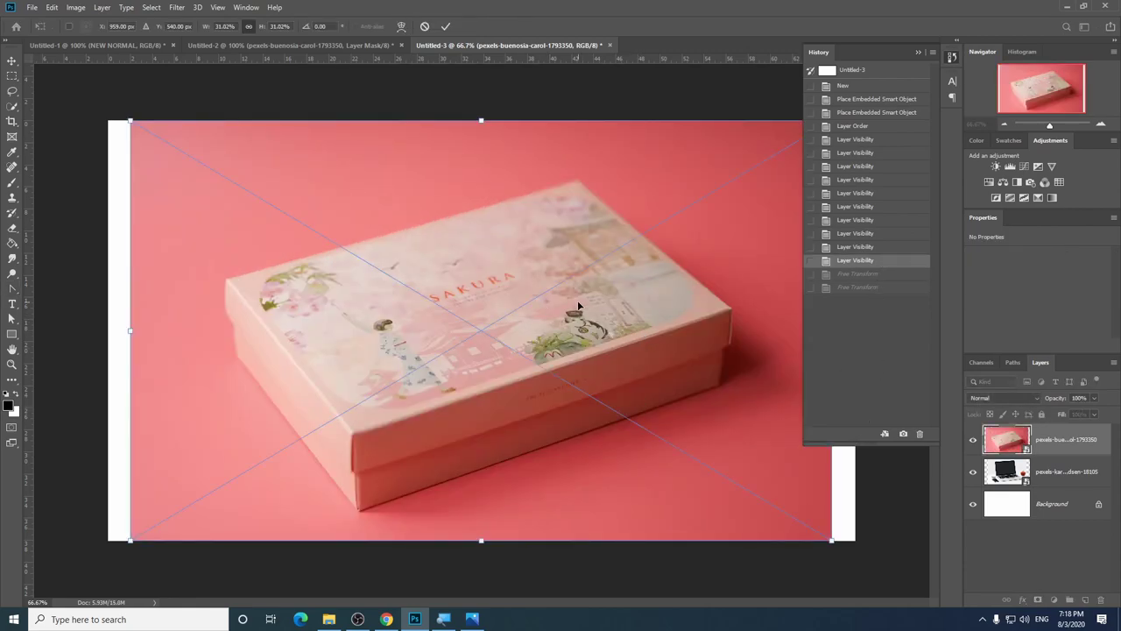
pyautogui.rightClick(578, 308)
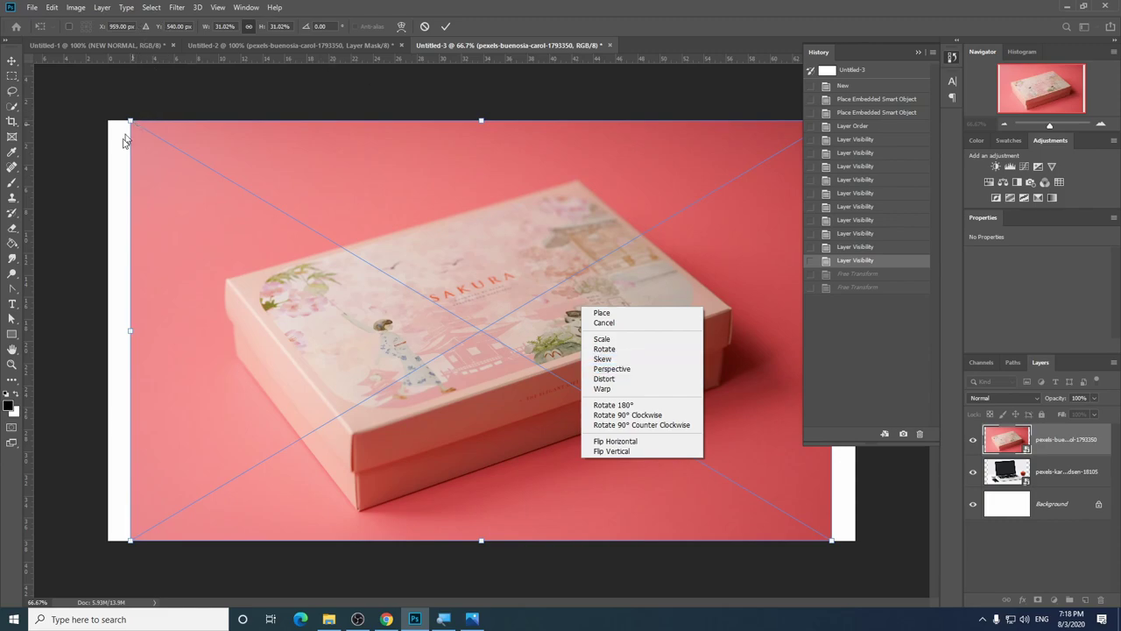
# Skew the box photo's top and left edges, then undo the skew.
pyautogui.click(624, 362)
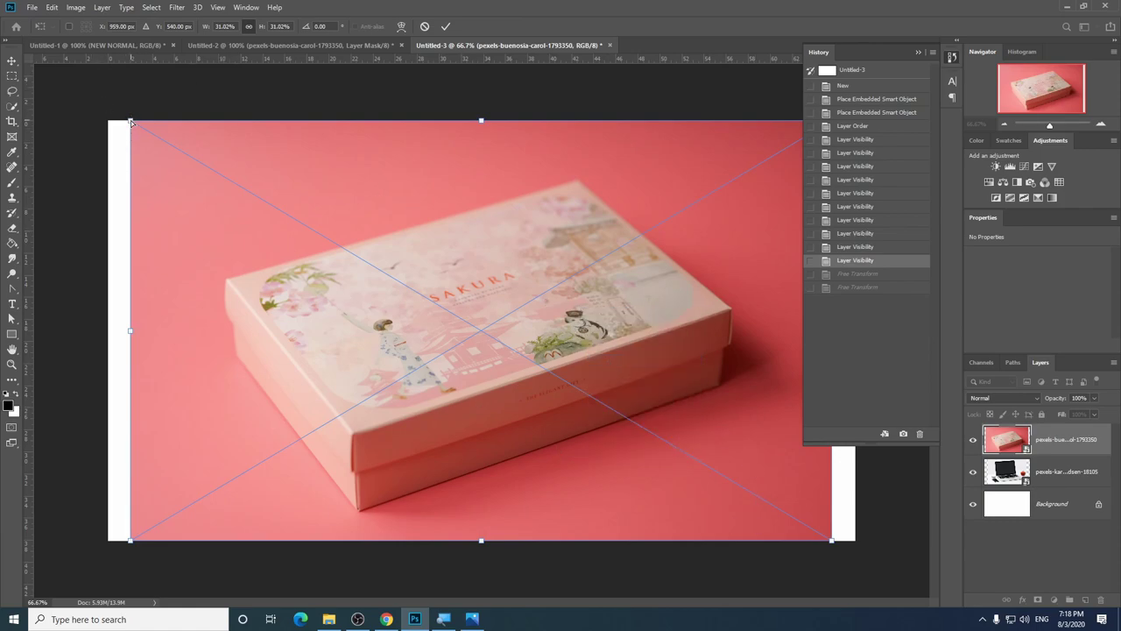
pyautogui.moveTo(129, 123)
pyautogui.mouseDown()
pyautogui.moveTo(225, 120)
pyautogui.moveTo(130, 122)
pyautogui.mouseUp()
pyautogui.moveTo(488, 122)
pyautogui.mouseDown()
pyautogui.moveTo(575, 124)
pyautogui.moveTo(246, 160)
pyautogui.moveTo(250, 176)
pyautogui.moveTo(431, 193)
pyautogui.moveTo(416, 194)
pyautogui.moveTo(603, 195)
pyautogui.moveTo(263, 183)
pyautogui.moveTo(591, 198)
pyautogui.moveTo(484, 196)
pyautogui.mouseUp()
pyautogui.moveTo(134, 332)
pyautogui.mouseDown()
pyautogui.moveTo(139, 373)
pyautogui.moveTo(137, 242)
pyautogui.moveTo(143, 359)
pyautogui.moveTo(154, 306)
pyautogui.moveTo(172, 346)
pyautogui.moveTo(170, 265)
pyautogui.mouseUp()
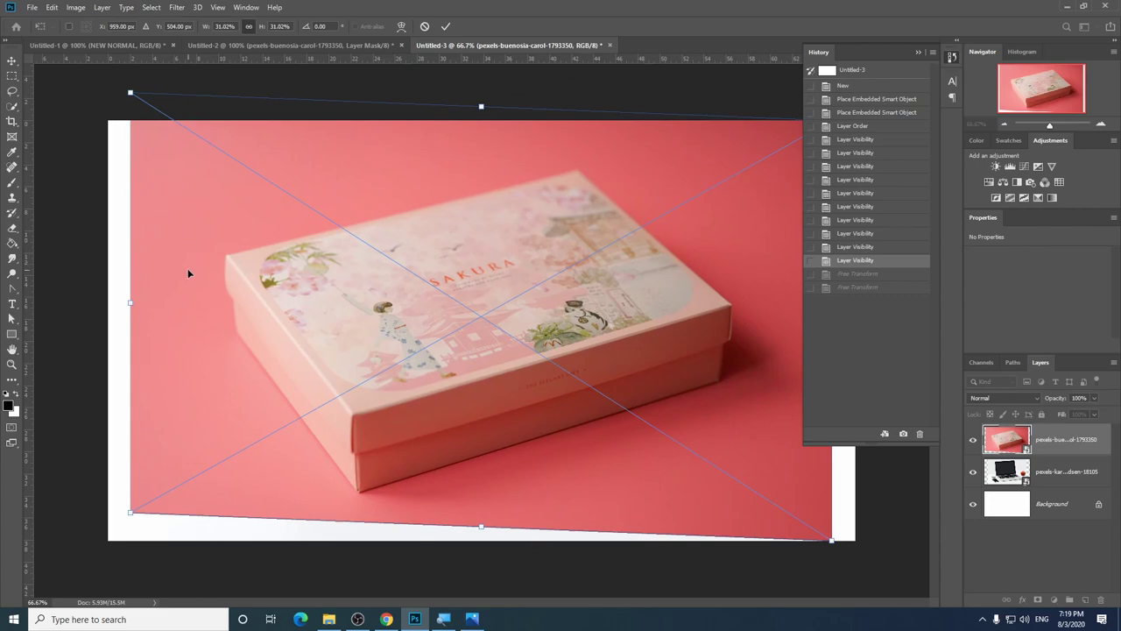
pyautogui.hotkey('ctrl', 'z')
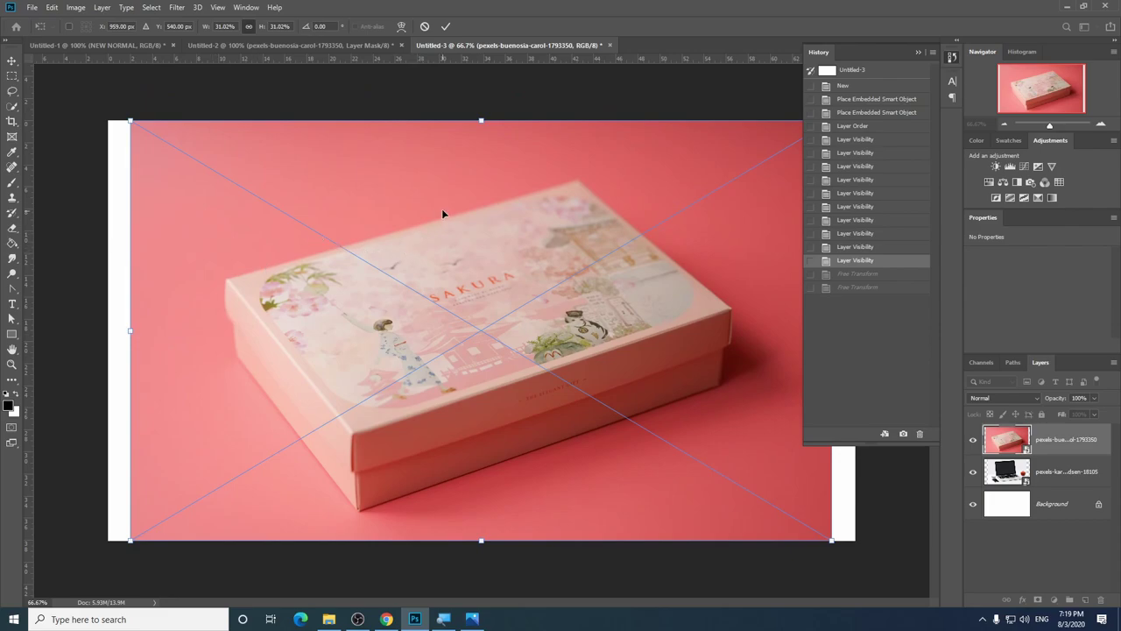
# Reshape the box photo in Perspective toward the laptop screen, apply it, then undo.
pyautogui.rightClick(477, 197)
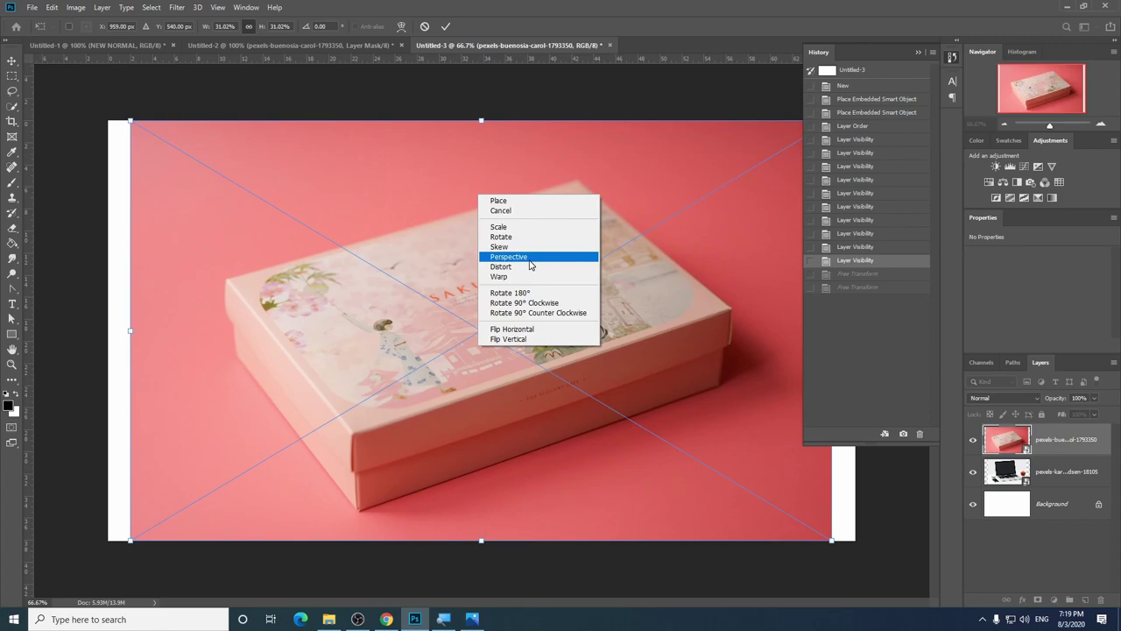
pyautogui.click(529, 259)
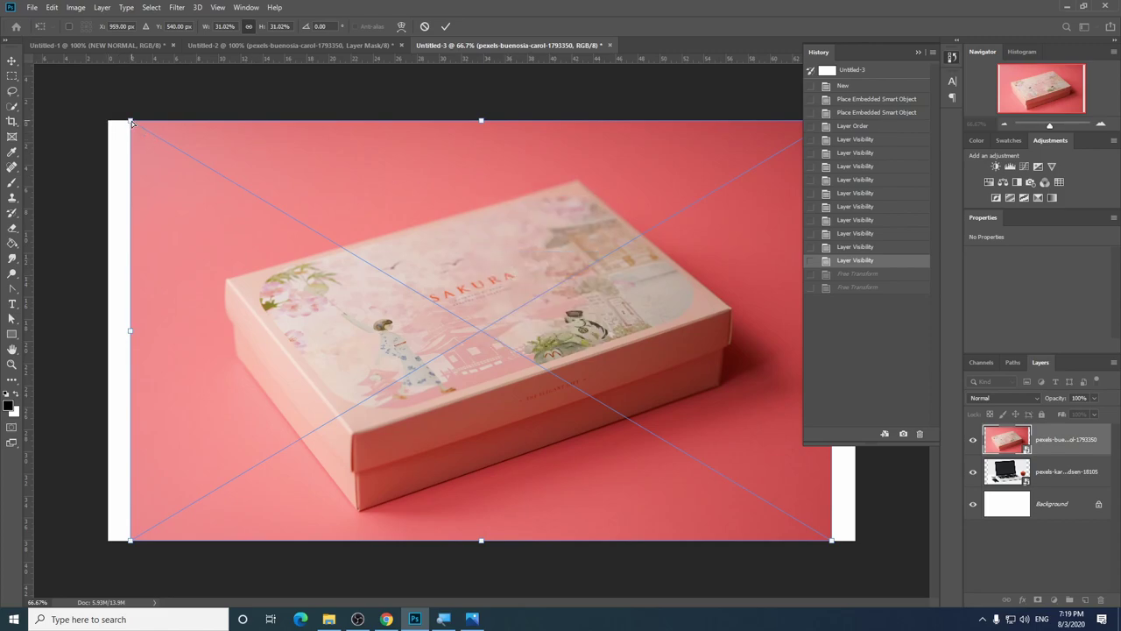
pyautogui.moveTo(131, 123)
pyautogui.mouseDown()
pyautogui.moveTo(172, 277)
pyautogui.moveTo(226, 251)
pyautogui.mouseUp()
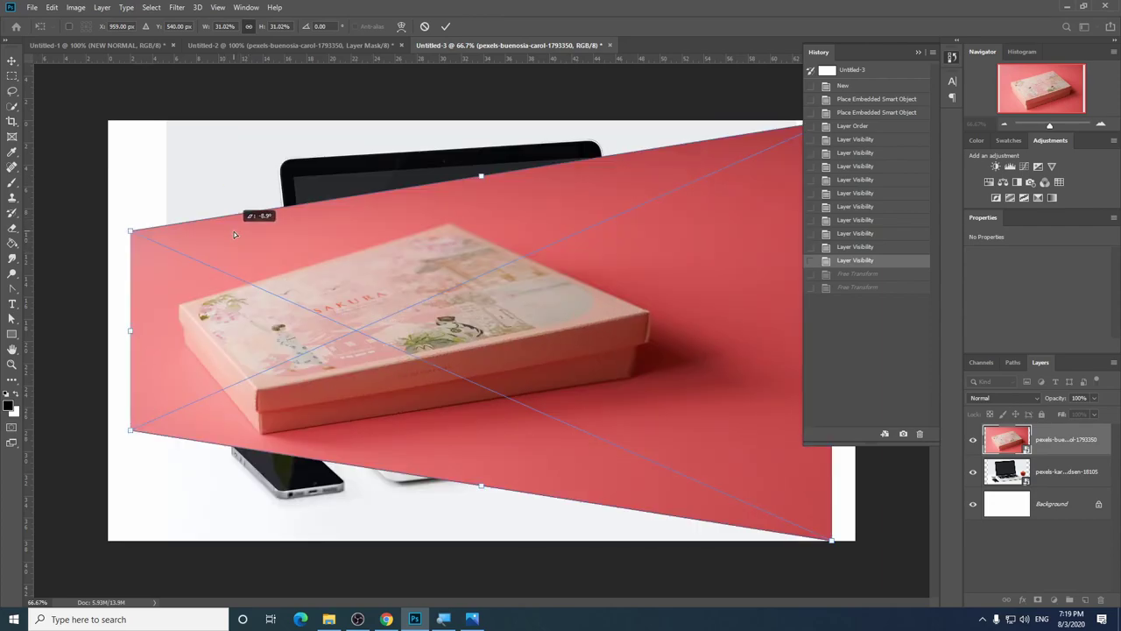
pyautogui.moveTo(226, 250); pyautogui.dragTo(248, 220)
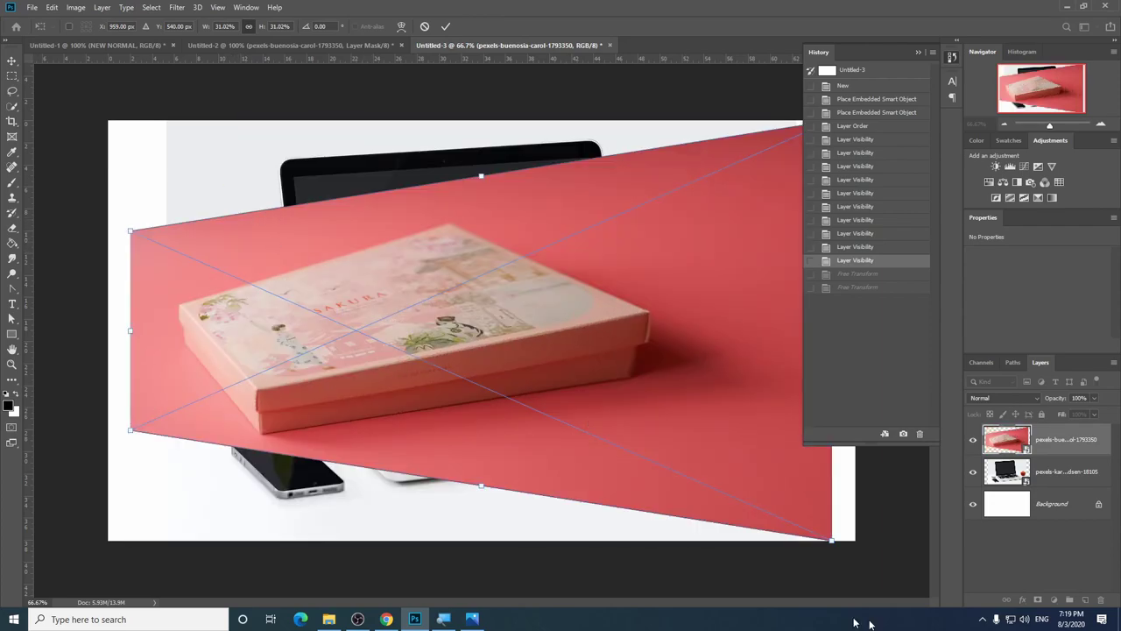
pyautogui.moveTo(830, 539)
pyautogui.mouseDown()
pyautogui.moveTo(709, 493)
pyautogui.moveTo(670, 392)
pyautogui.moveTo(679, 365)
pyautogui.mouseUp()
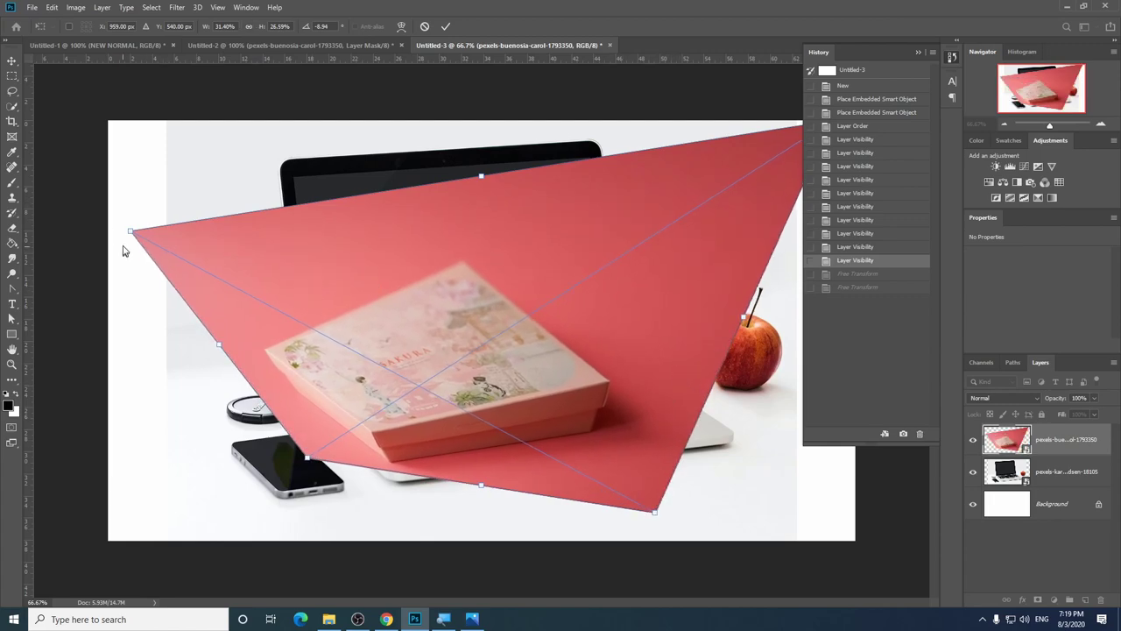
pyautogui.moveTo(130, 231); pyautogui.dragTo(299, 204)
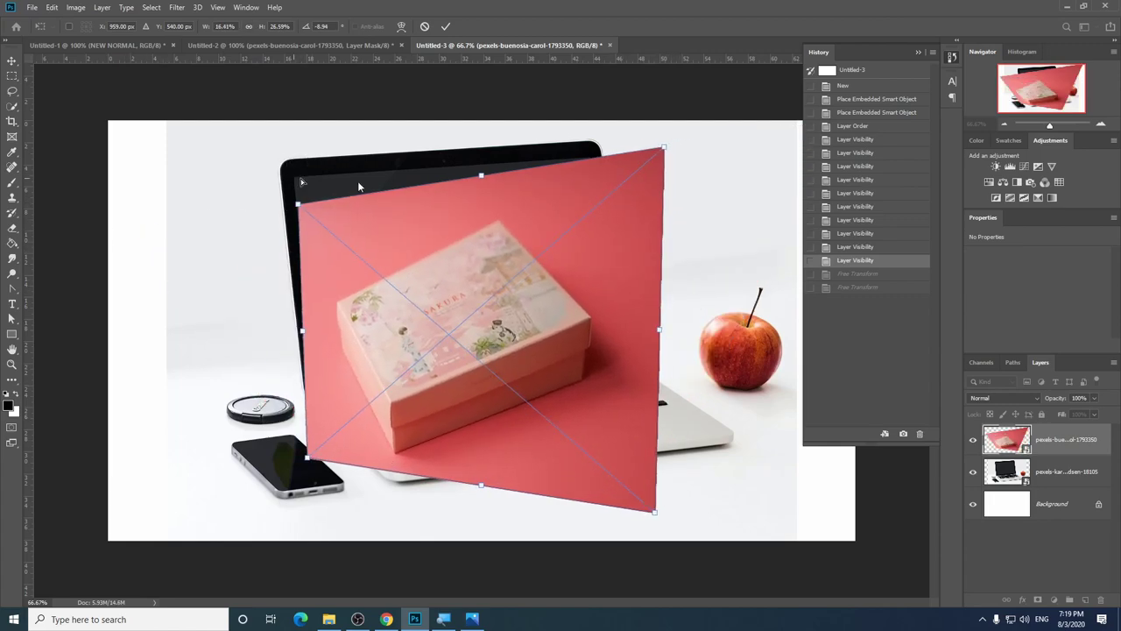
pyautogui.moveTo(664, 149)
pyautogui.mouseDown()
pyautogui.moveTo(596, 203)
pyautogui.moveTo(649, 198)
pyautogui.mouseUp()
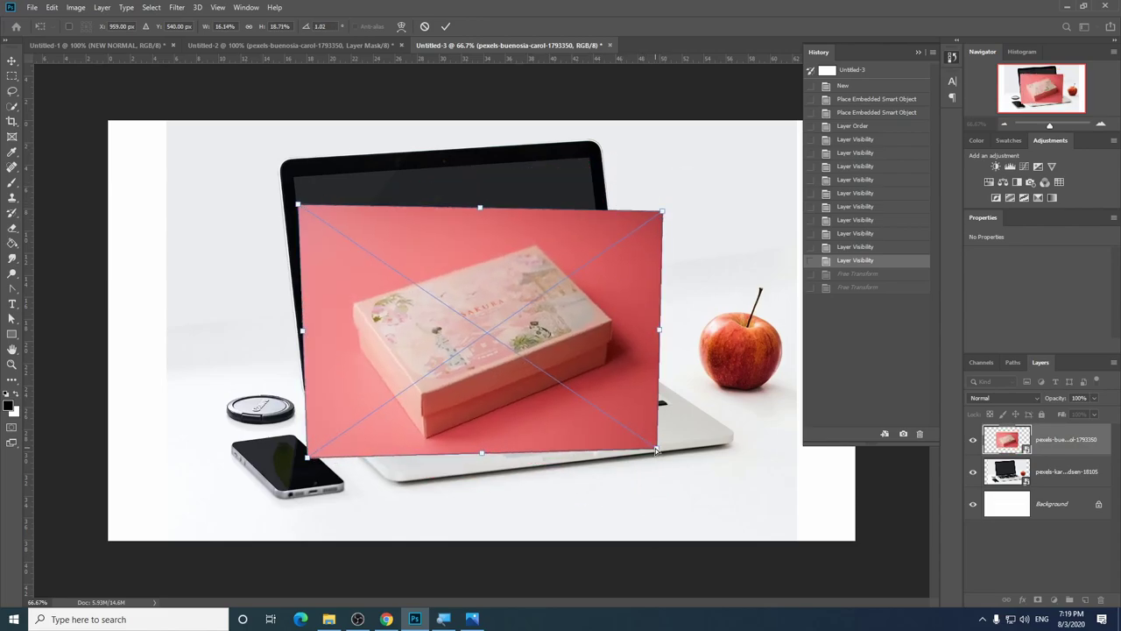
pyautogui.moveTo(655, 450); pyautogui.dragTo(627, 448)
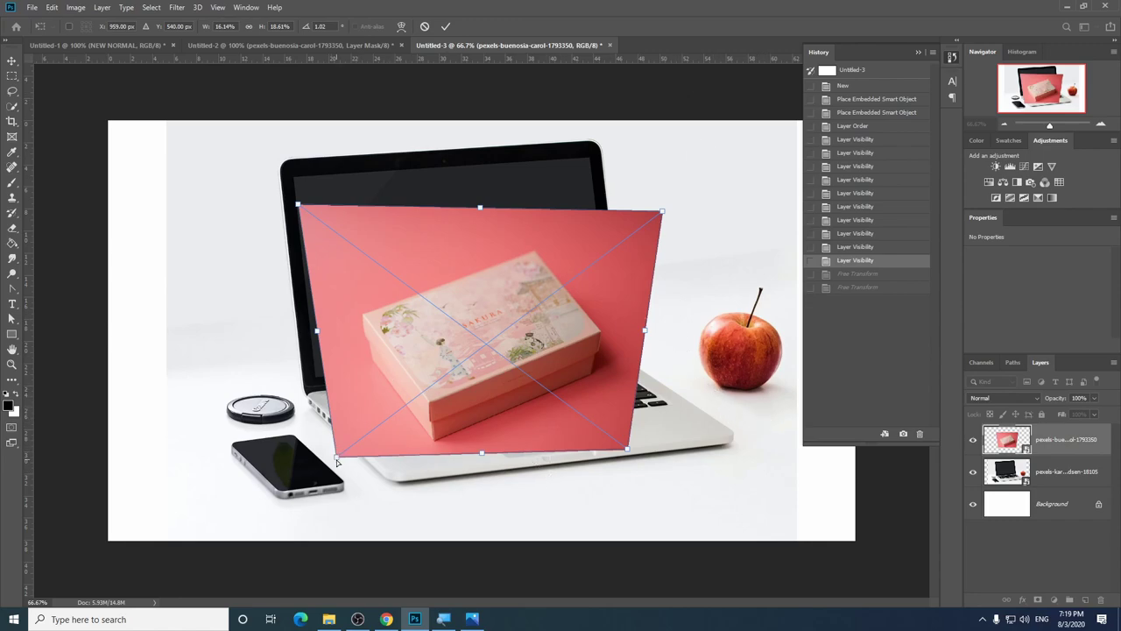
pyautogui.moveTo(336, 456); pyautogui.dragTo(321, 456)
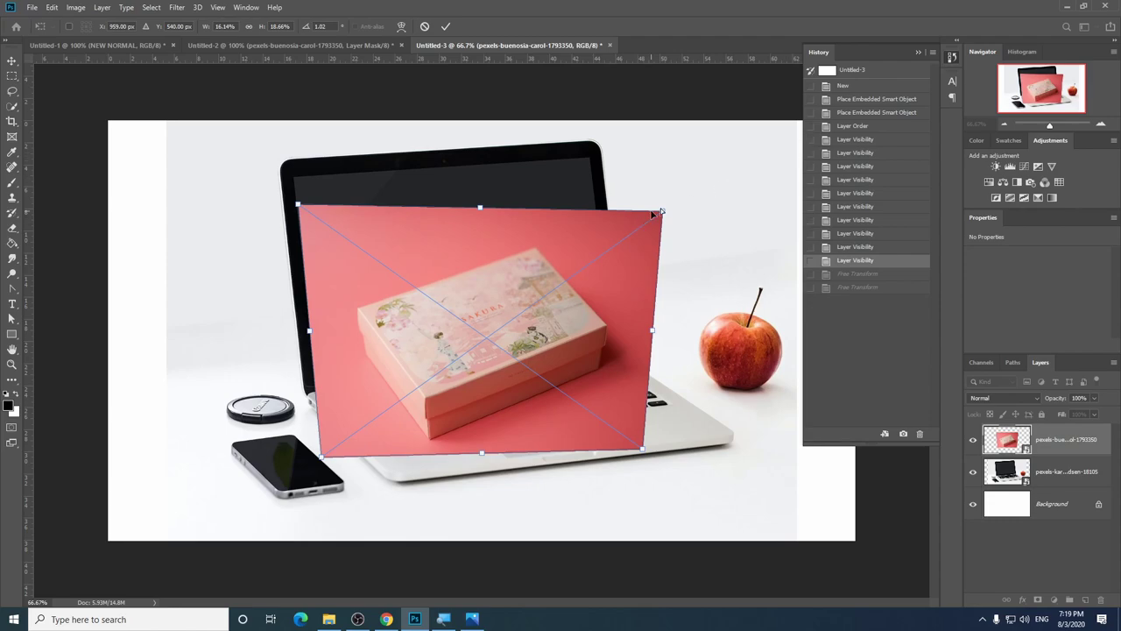
pyautogui.moveTo(663, 211)
pyautogui.mouseDown()
pyautogui.moveTo(638, 206)
pyautogui.moveTo(662, 211)
pyautogui.mouseUp()
pyautogui.press('Return')
pyautogui.hotkey('ctrl', 'z')
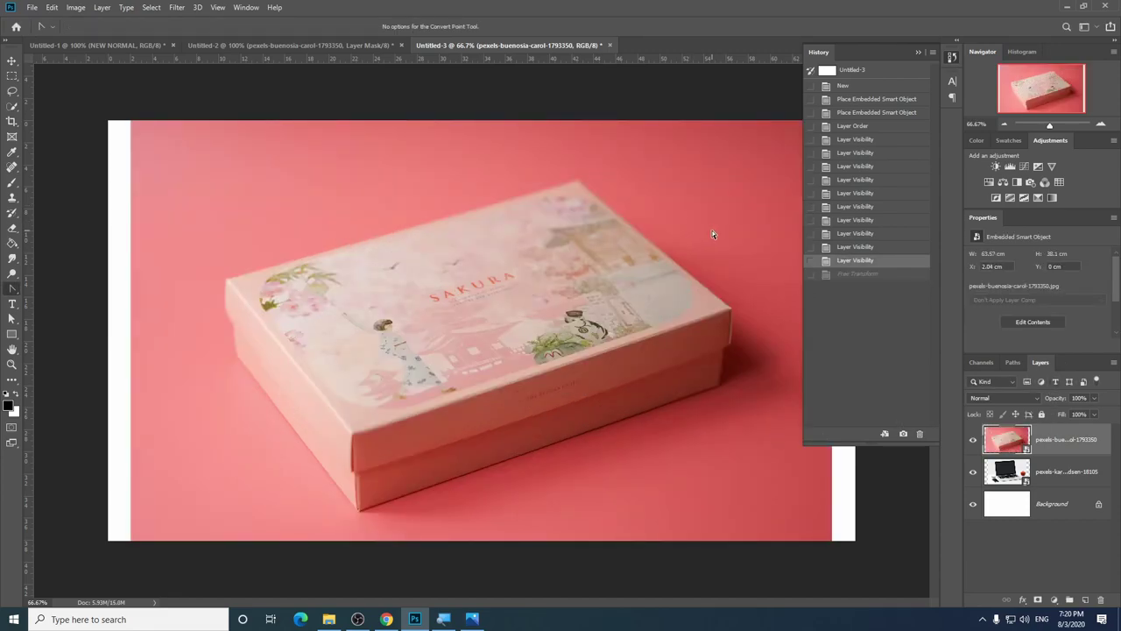
# Free-transform the box photo, rotating it 180° and then 90° clockwise twice.
pyautogui.hotkey('ctrl', 't')
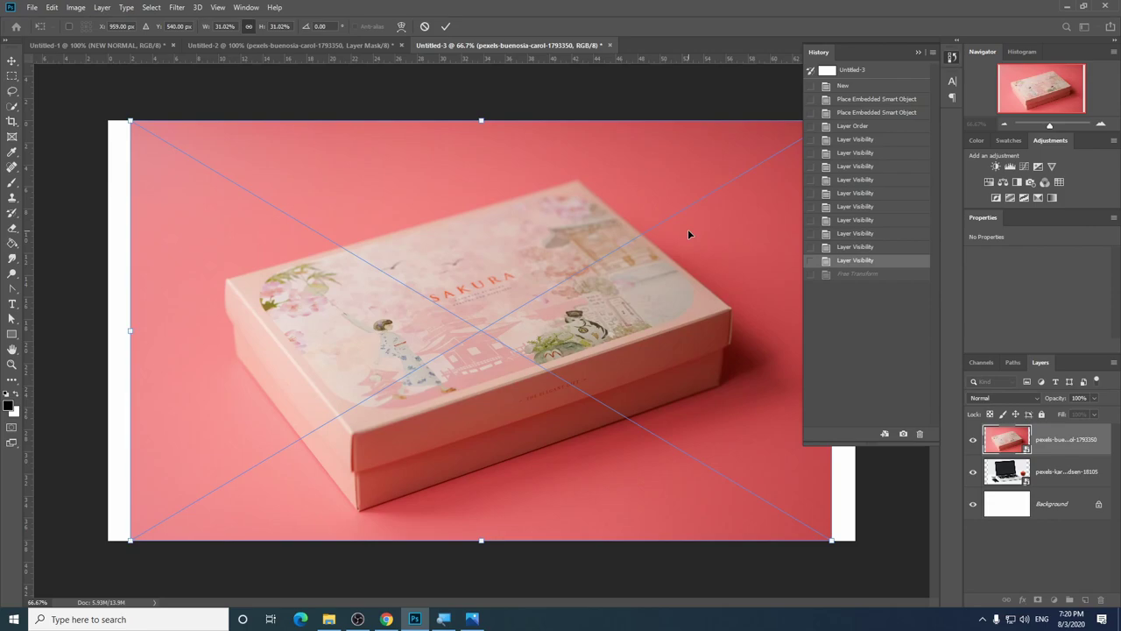
pyautogui.rightClick(689, 234)
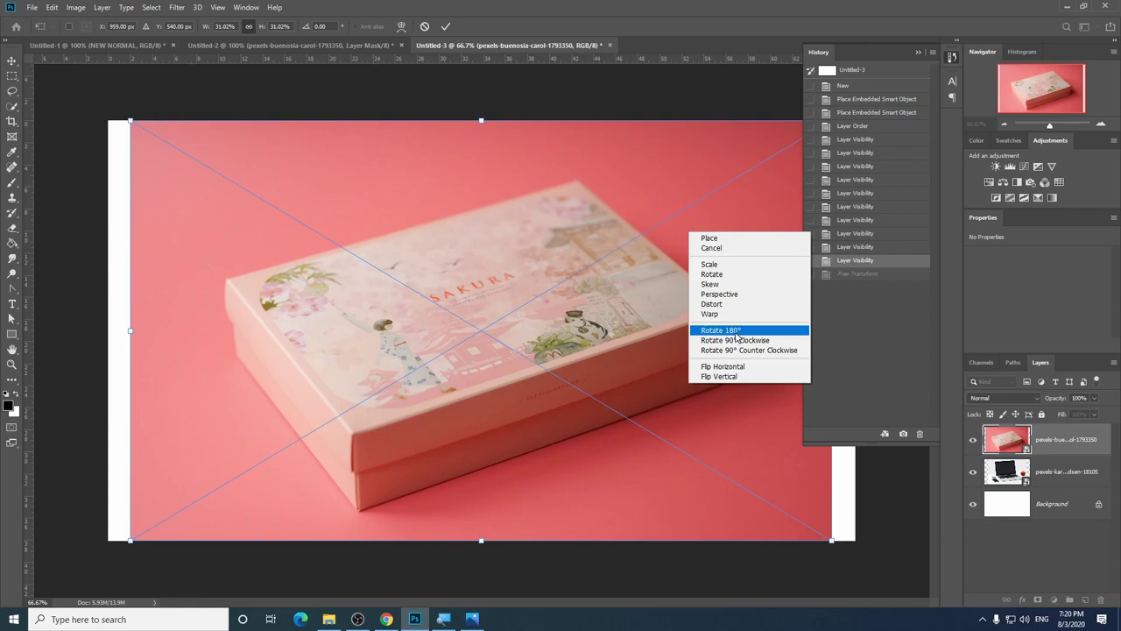
pyautogui.click(734, 332)
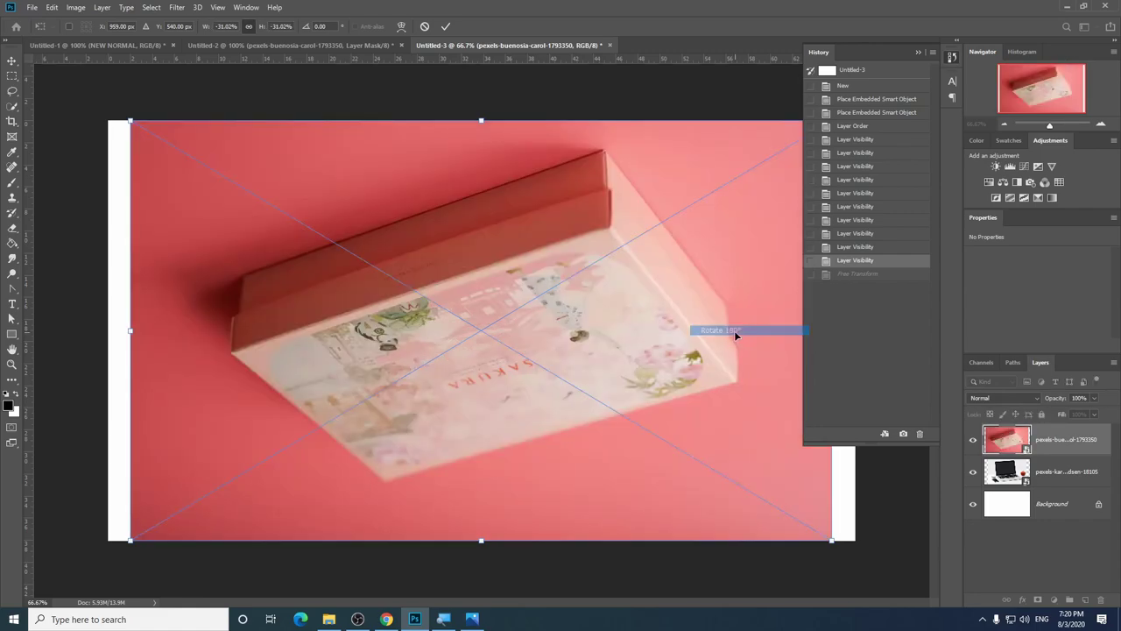
pyautogui.rightClick(690, 292)
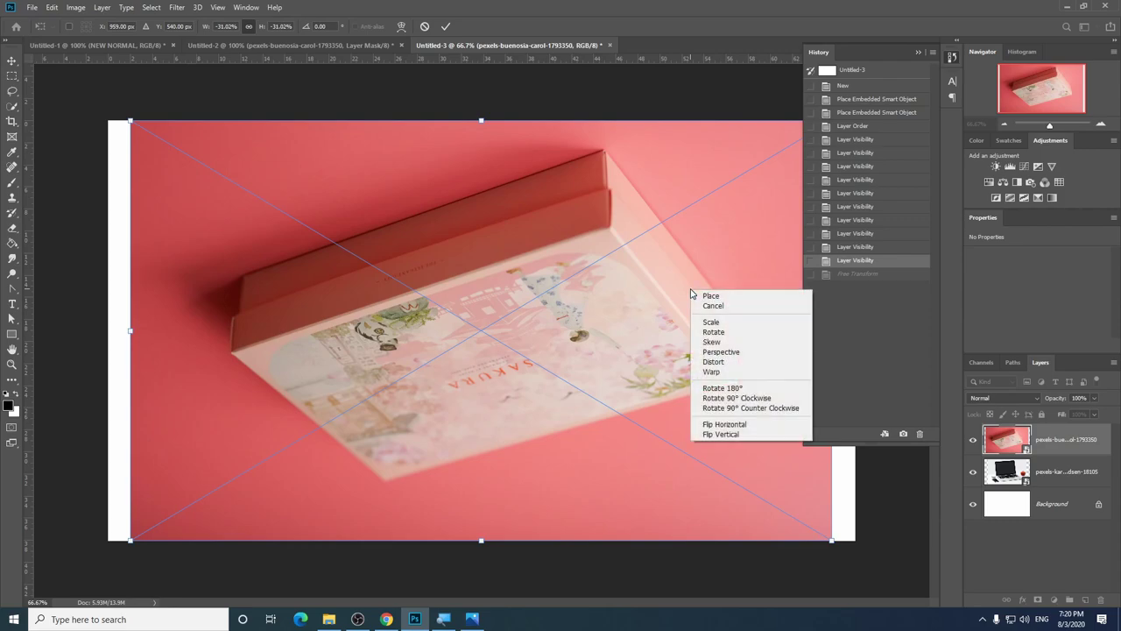
pyautogui.click(747, 400)
pyautogui.rightClick(626, 269)
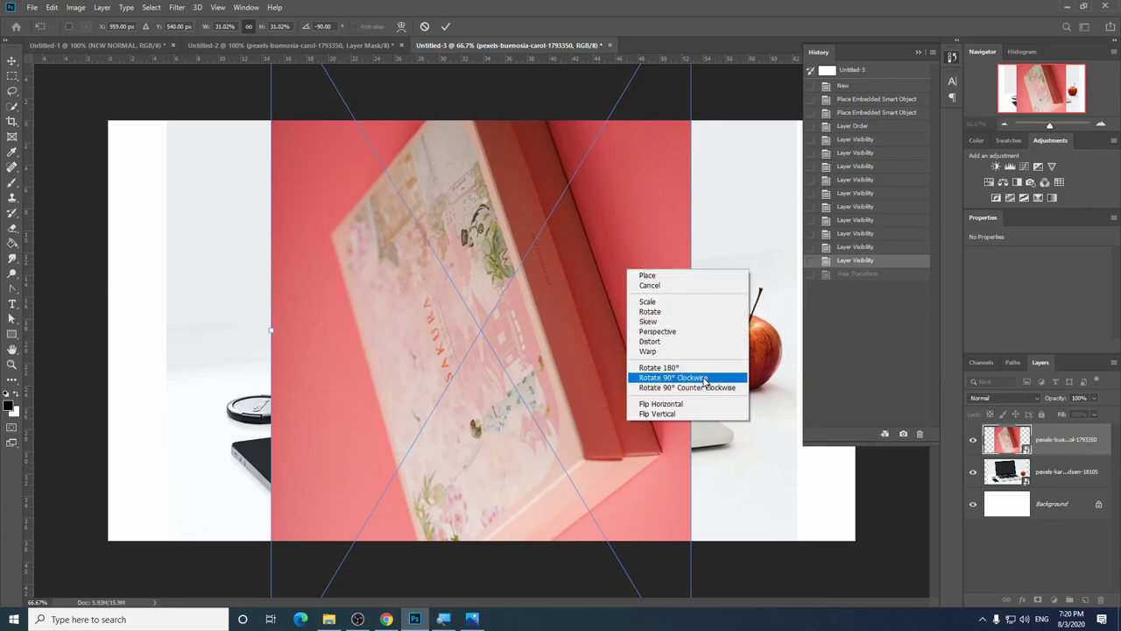
pyautogui.click(705, 379)
# Rotate the box photo 90° counter-clockwise four times back to upright.
pyautogui.rightClick(668, 312)
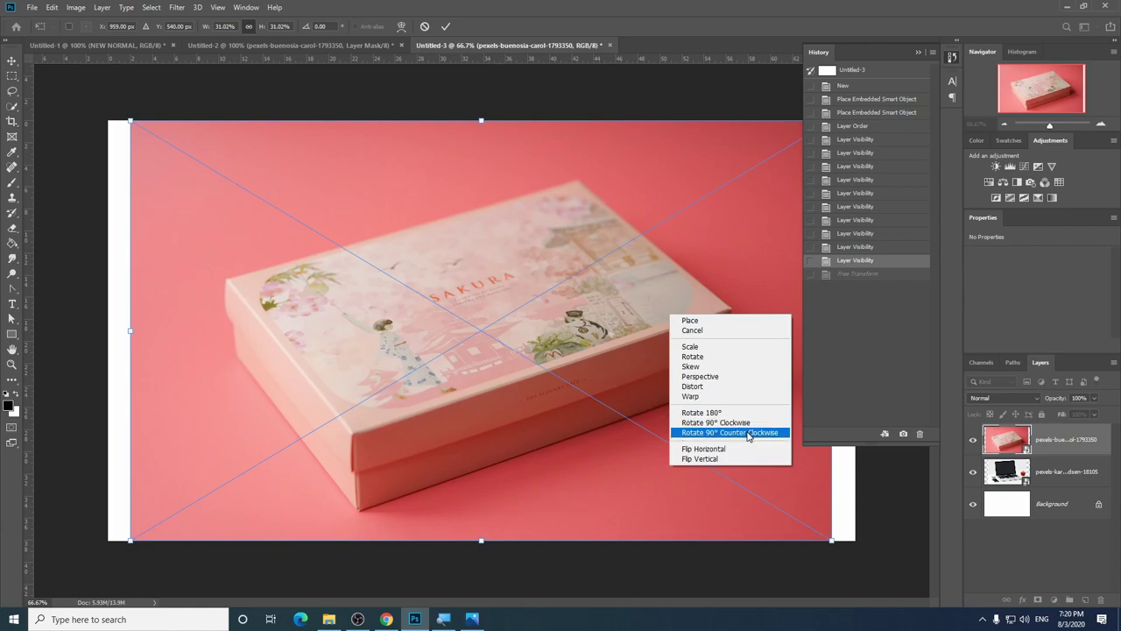
pyautogui.click(749, 433)
pyautogui.rightClick(623, 297)
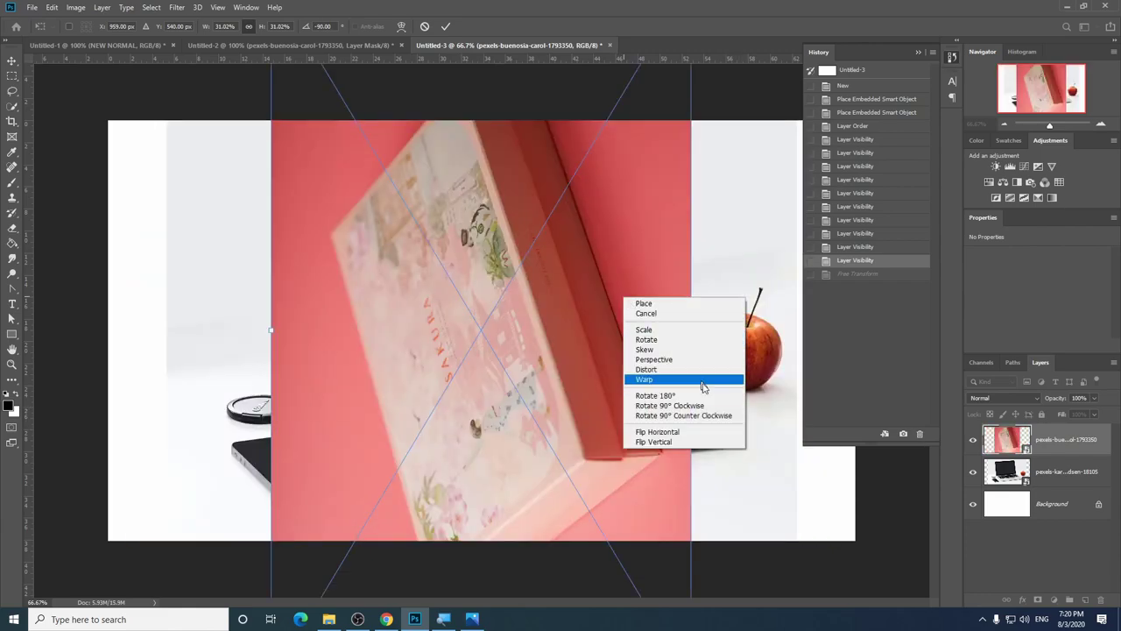
pyautogui.click(720, 415)
pyautogui.rightClick(595, 268)
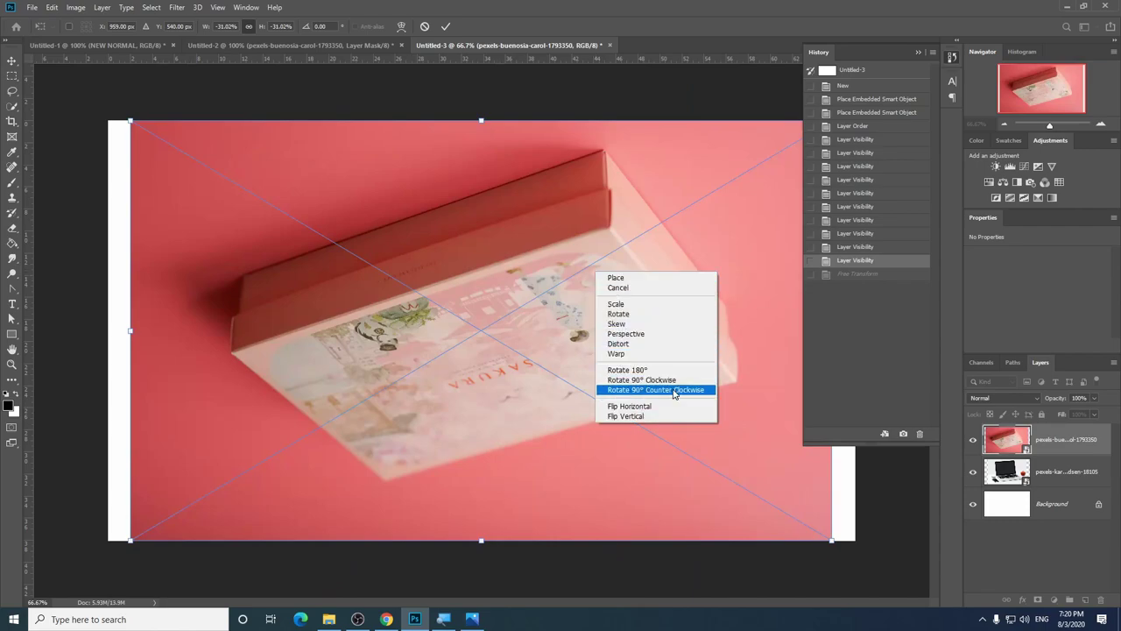
pyautogui.click(683, 386)
pyautogui.rightClick(625, 286)
pyautogui.click(698, 405)
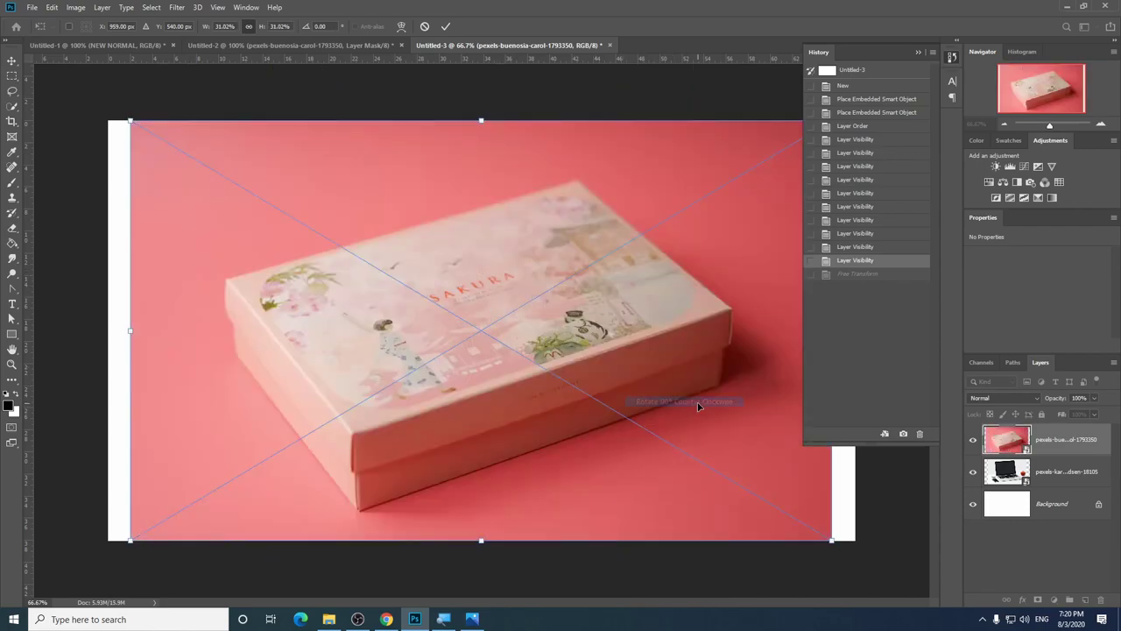
pyautogui.rightClick(665, 238)
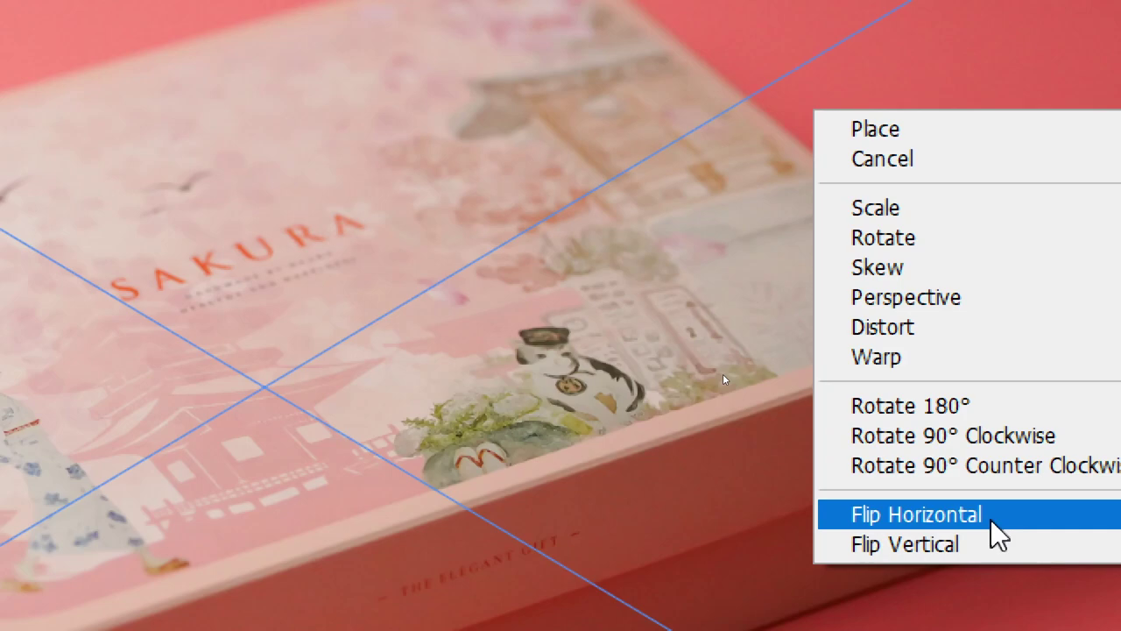
# Flip the box photo horizontally and vertically, then flip both back to the original orientation.
pyautogui.click(992, 522)
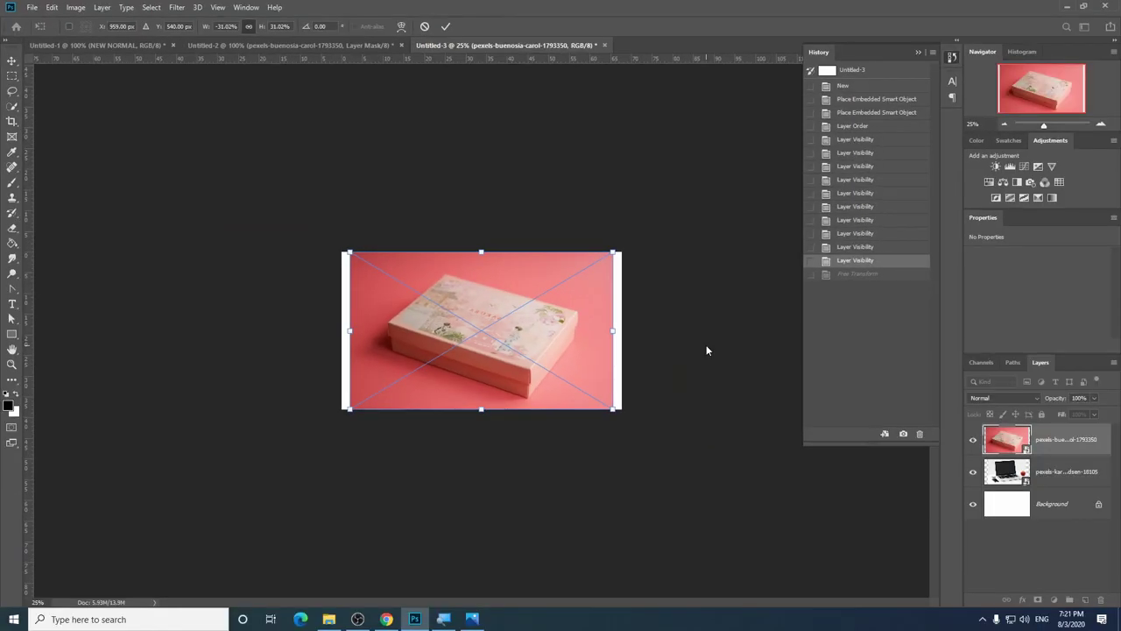
pyautogui.scroll(3, 706, 345)
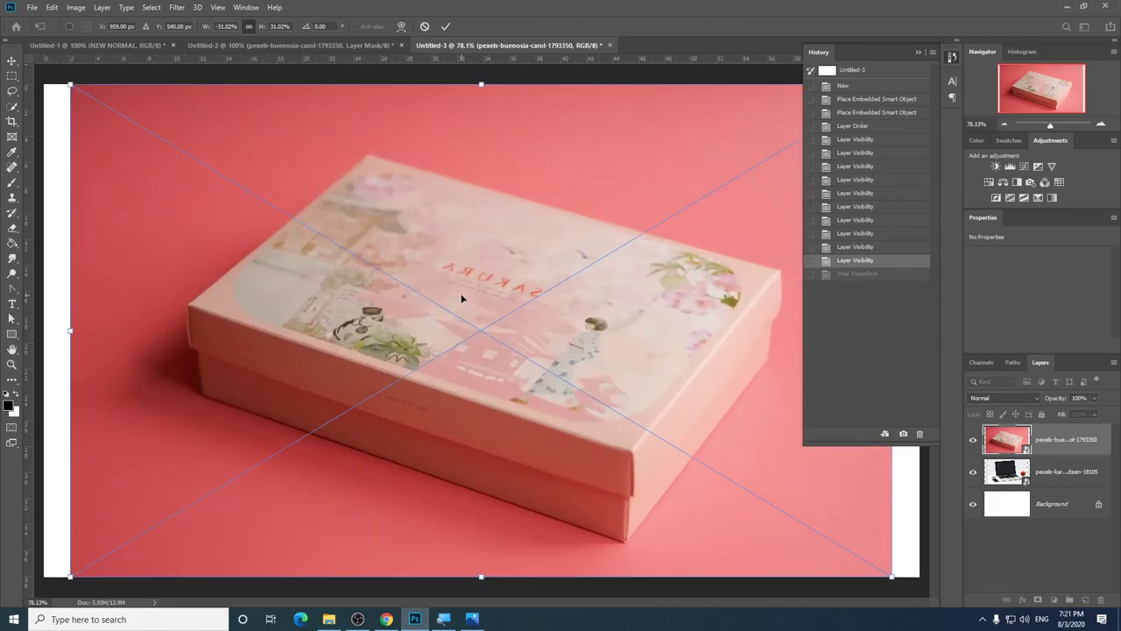
pyautogui.rightClick(492, 290)
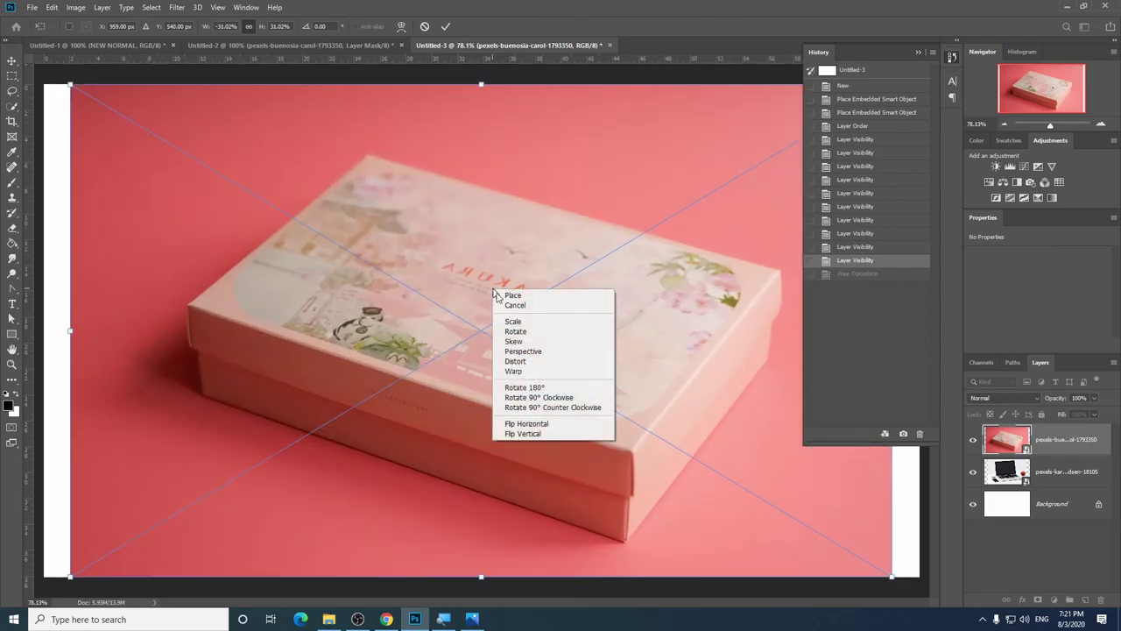
pyautogui.click(549, 431)
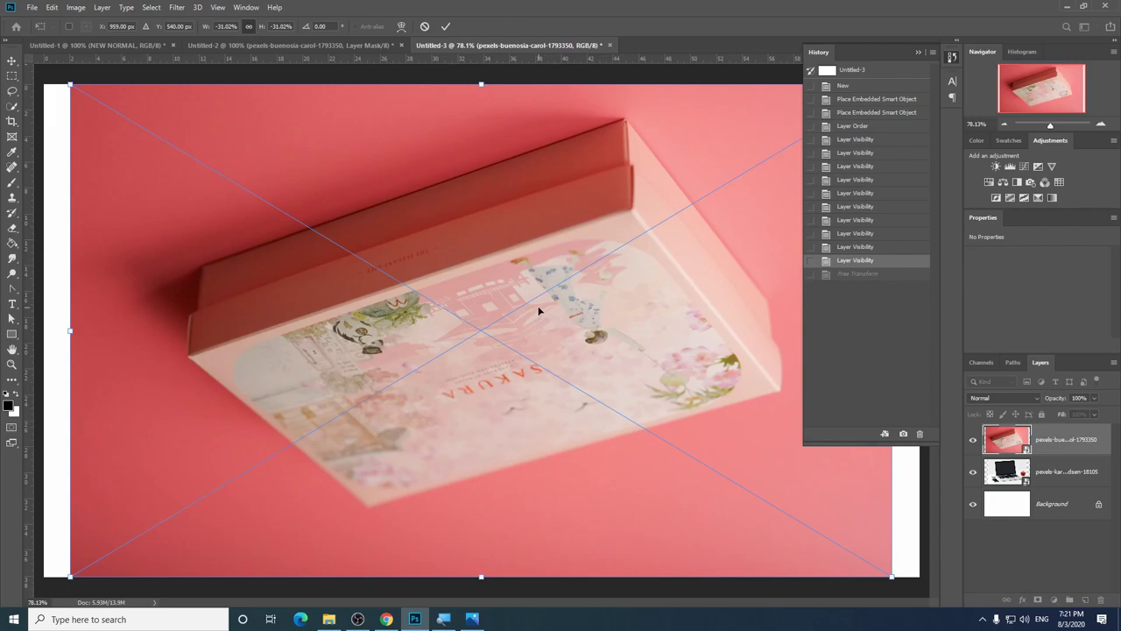
pyautogui.rightClick(579, 333)
pyautogui.click(636, 467)
pyautogui.rightClick(590, 294)
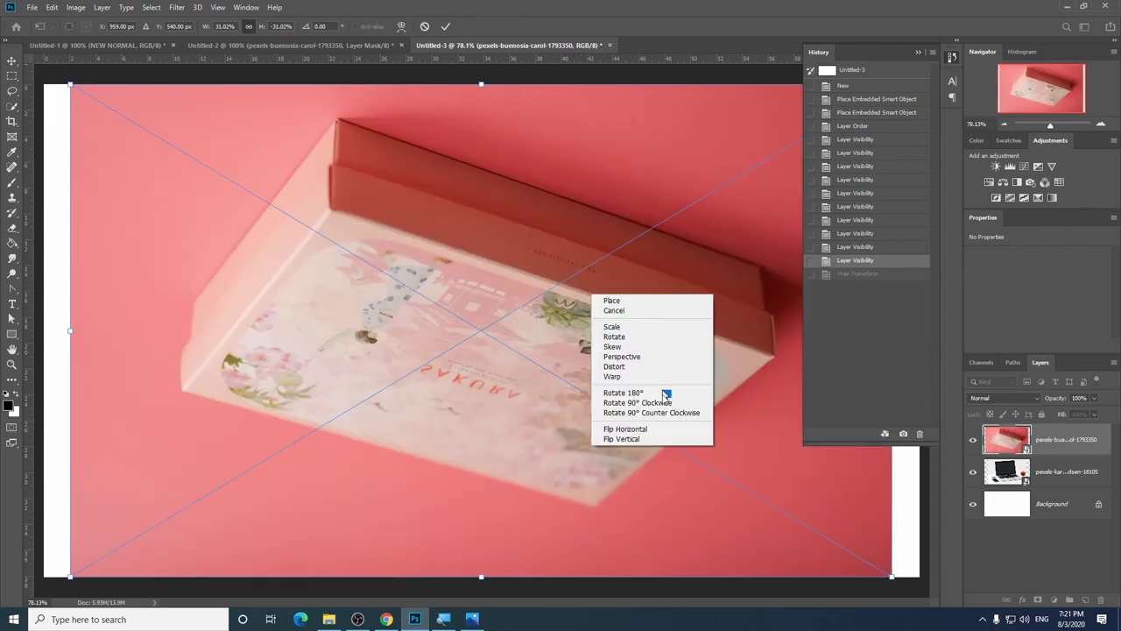
pyautogui.click(617, 438)
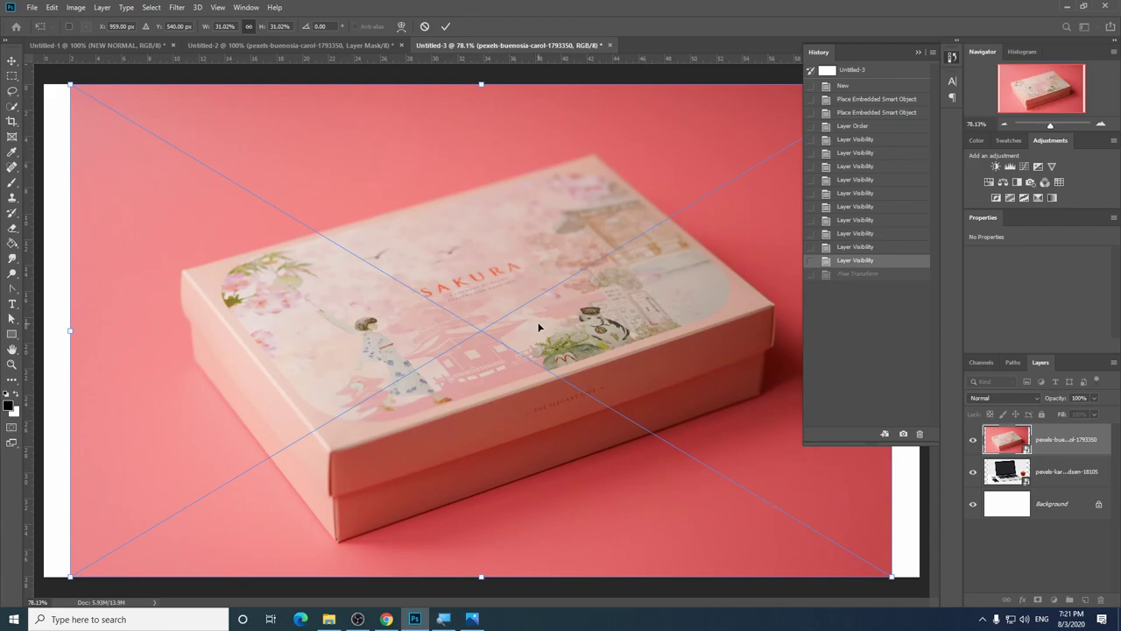